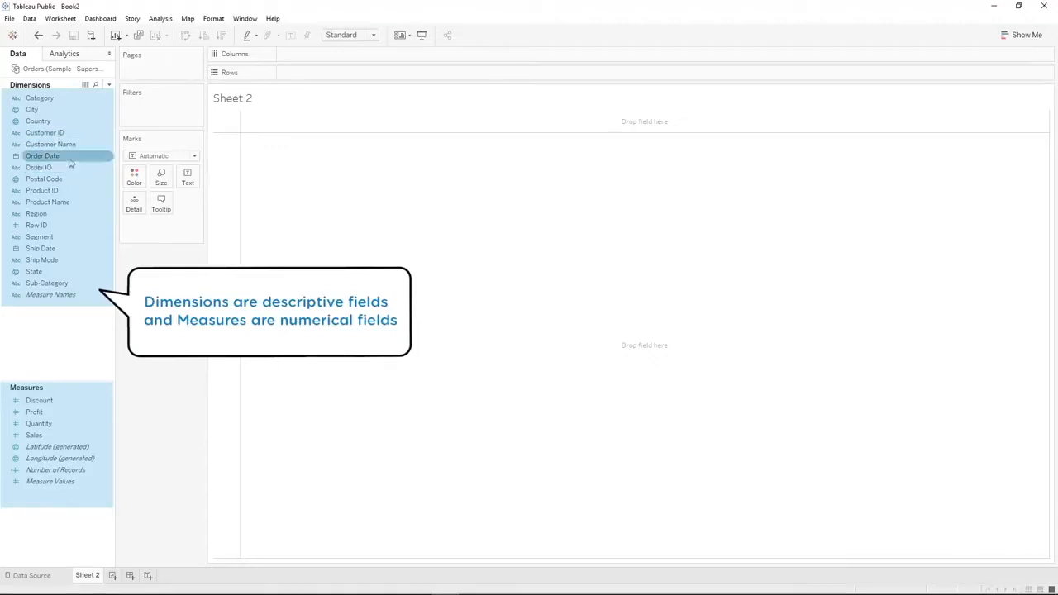
Place Region on Columns and add the Quantity and Sales measures to the table
click(33, 401)
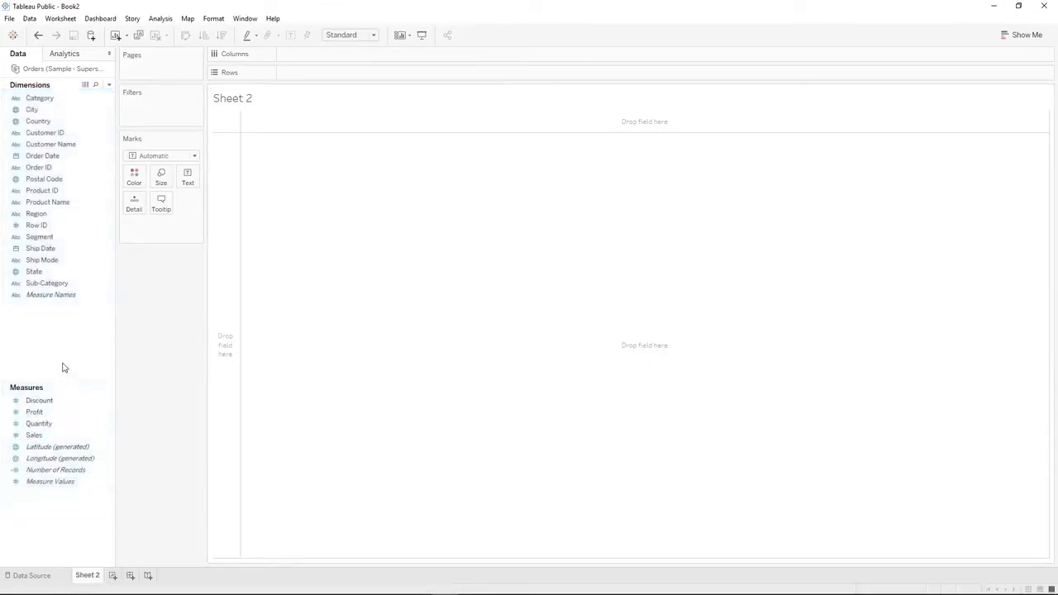
key(ctrl+z)
click(28, 217)
drag(28, 216, 295, 56)
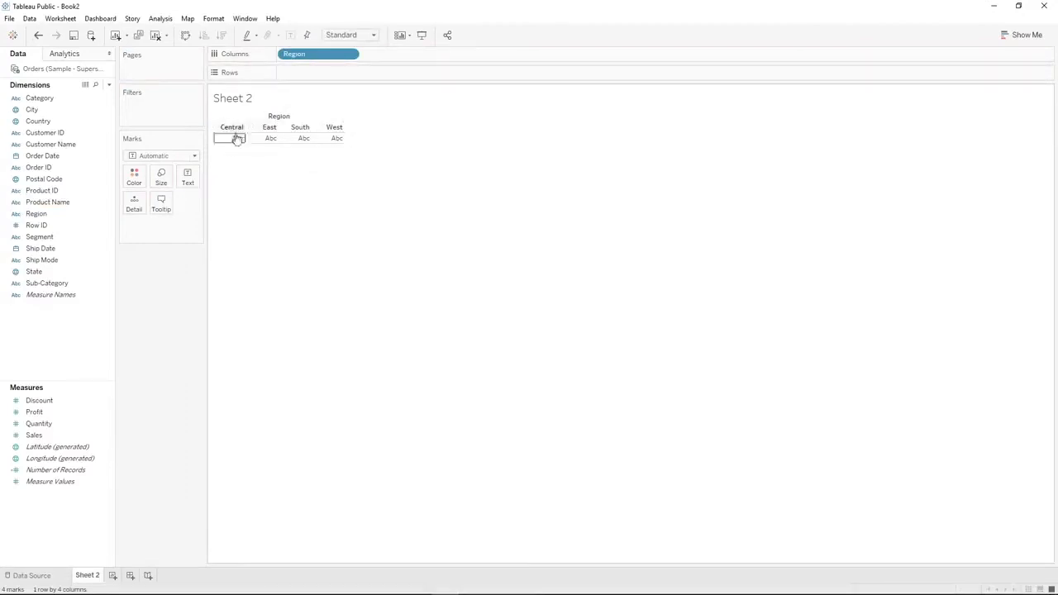
double_click(42, 424)
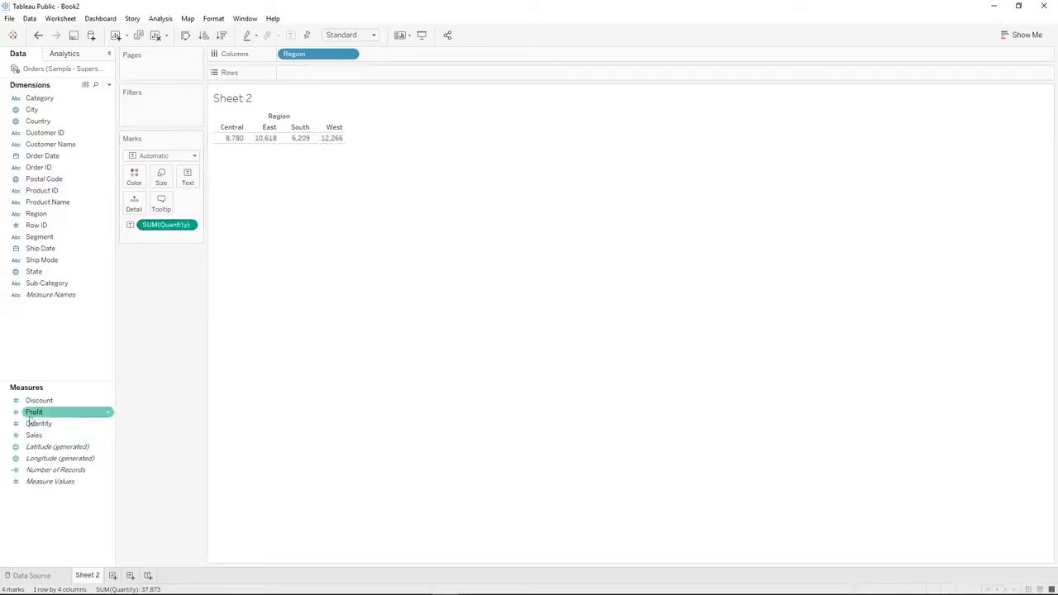
double_click(48, 436)
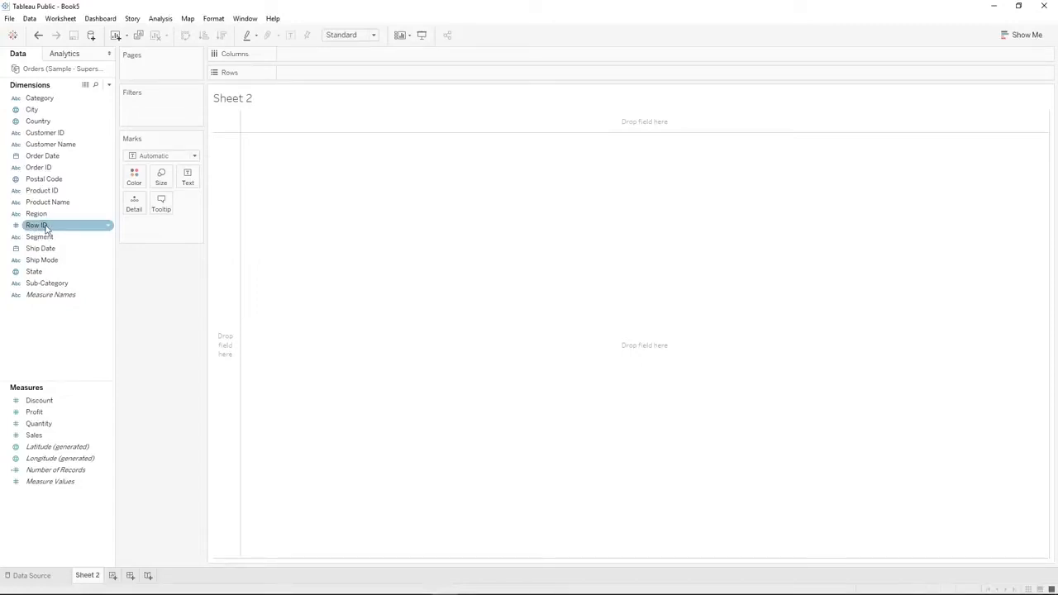
Try converting the Row ID dimension to a measure, and undo the change
drag(46, 229, 52, 414)
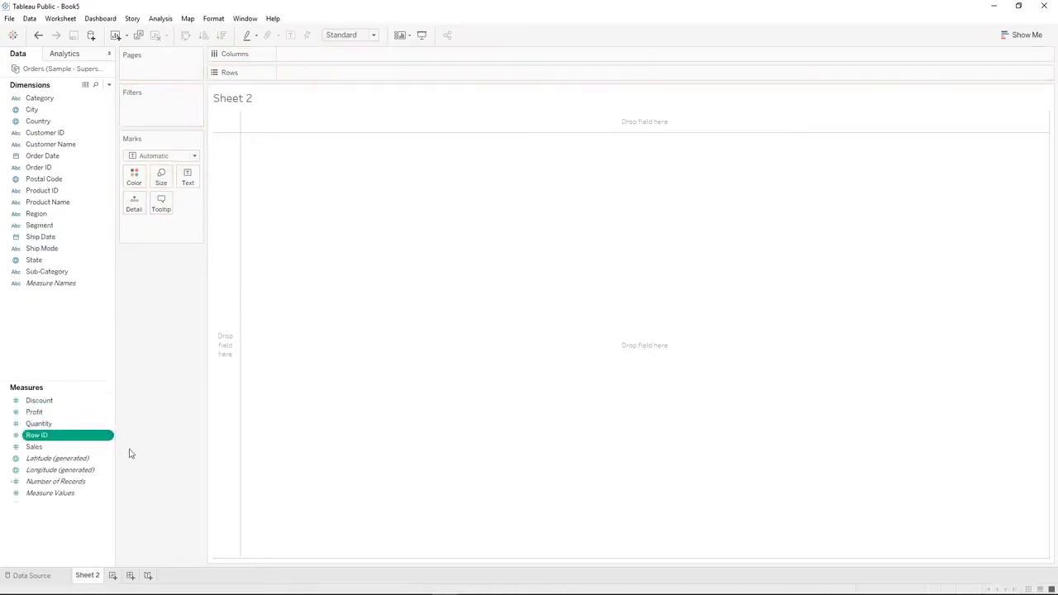
click(38, 34)
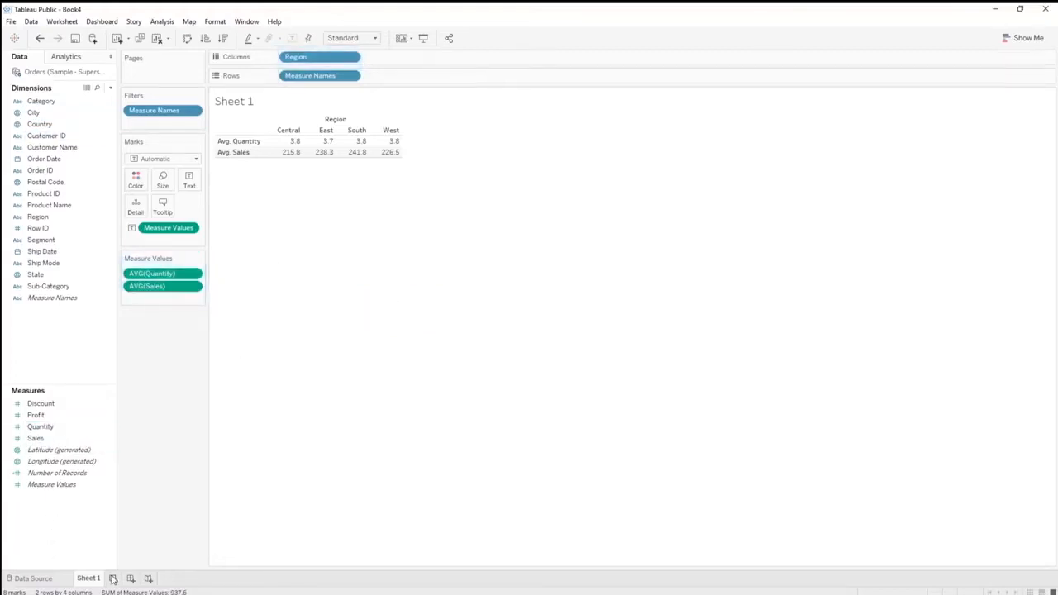
Add a new worksheet, place Quantity on Columns and convert it to a dimension
key(ctrl+m)
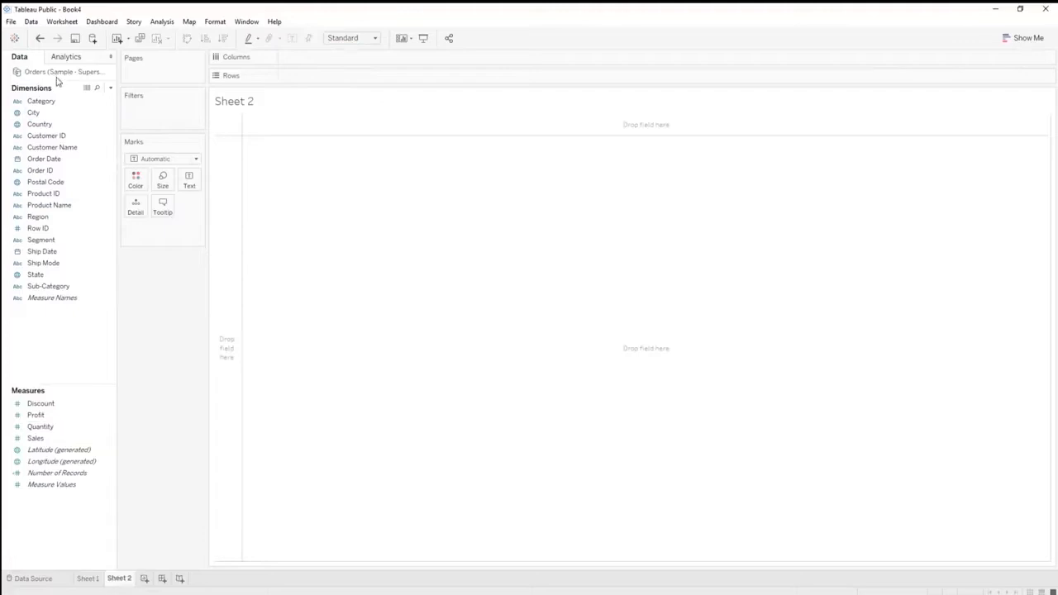
mouse_move(43, 429)
mouse_down()
mouse_move(266, 66)
mouse_move(314, 59)
mouse_up()
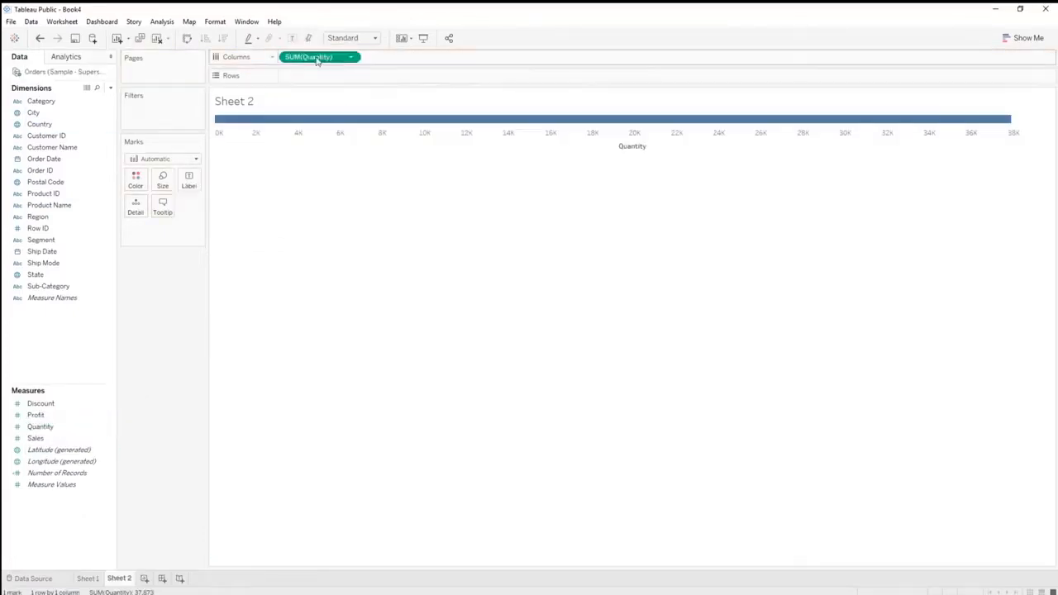
right_click(317, 58)
click(365, 142)
right_click(324, 58)
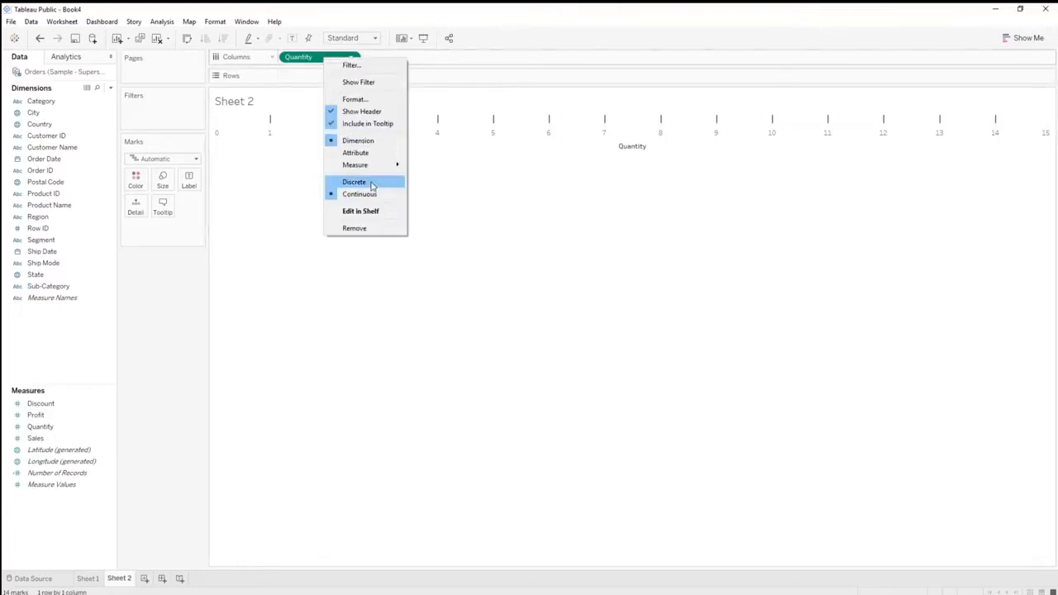
click(313, 65)
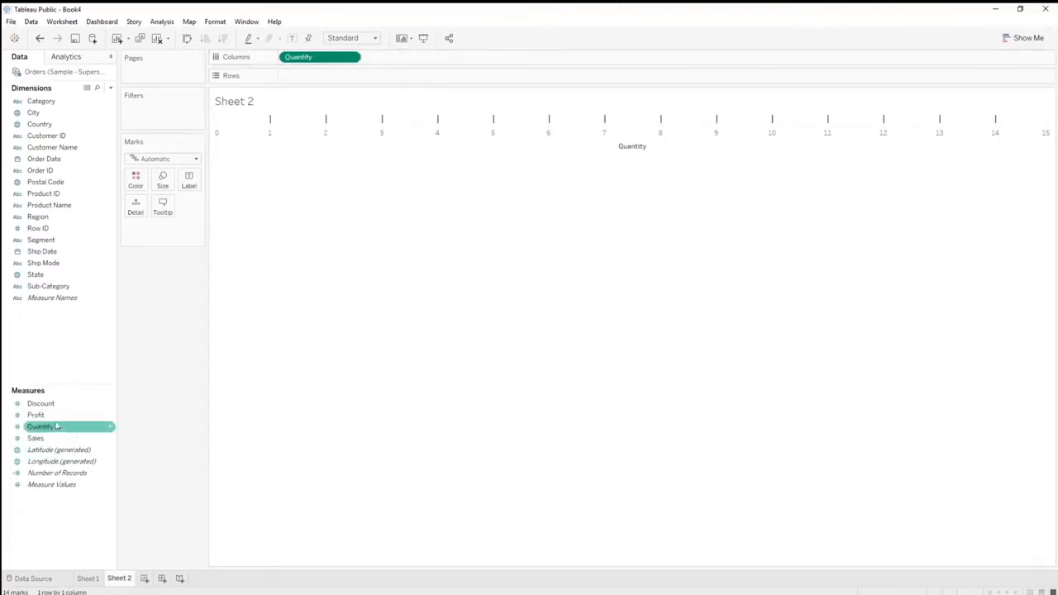
Place Sales on Rows and inspect the line's points at quantities 1 and 3
drag(50, 439, 316, 79)
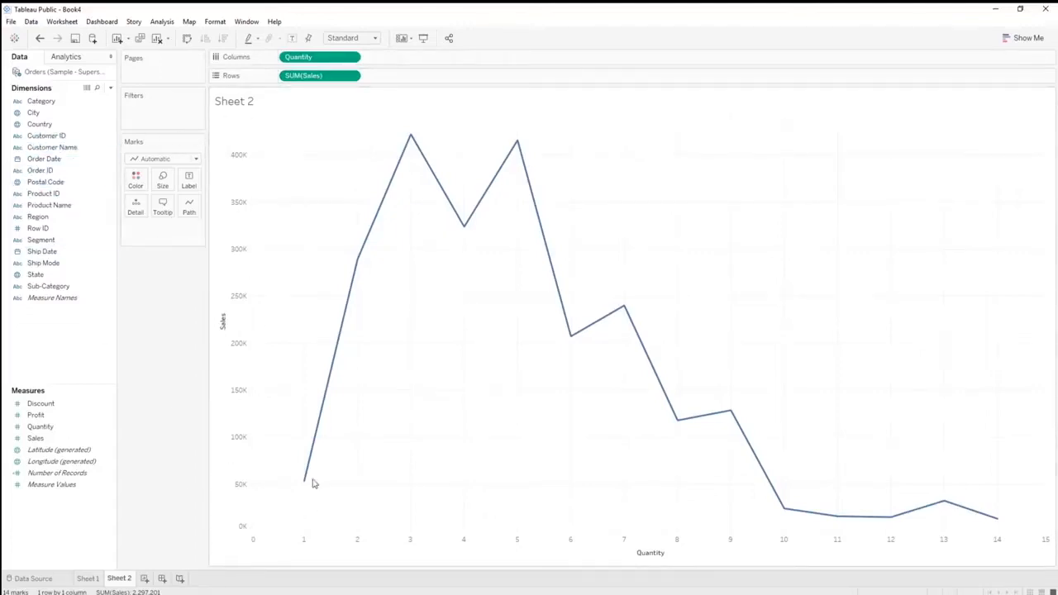
mouse_move(305, 486)
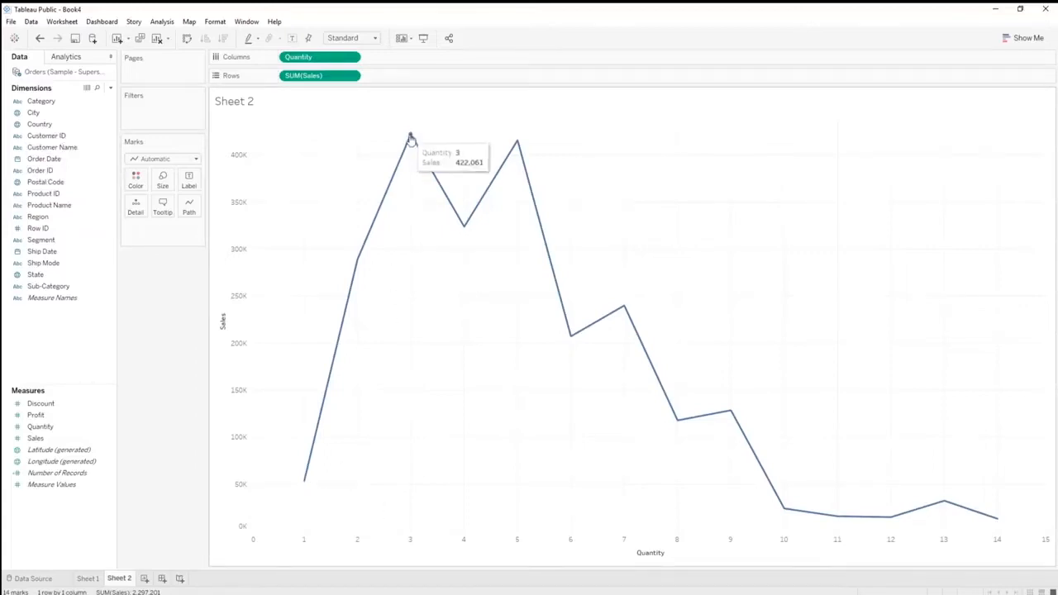
mouse_move(411, 138)
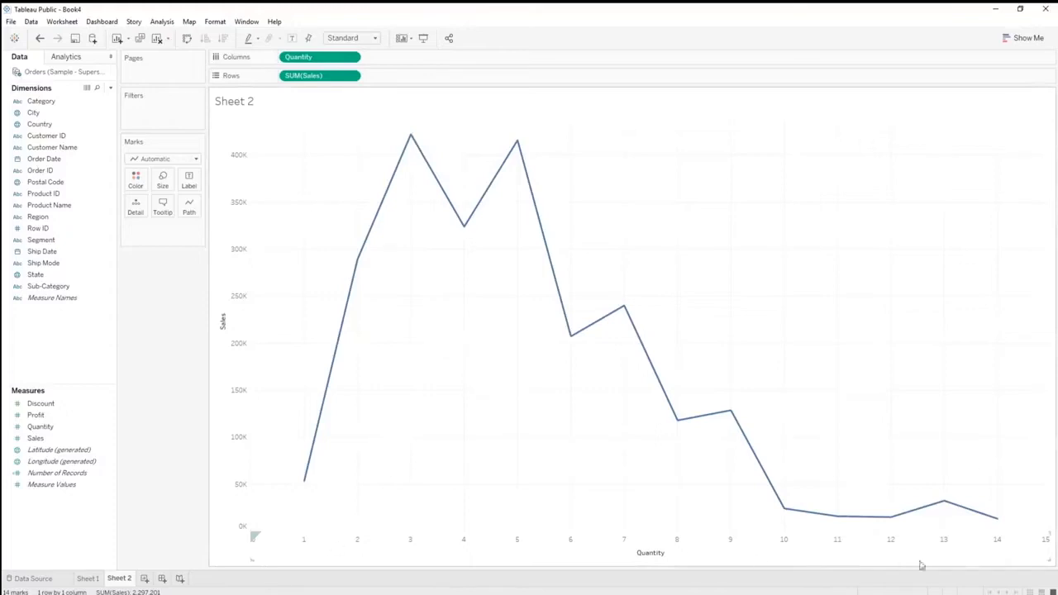
Try Quantity as a discrete field, highlight the bars for quantities 1 and 2, and undo the conversion
right_click(295, 58)
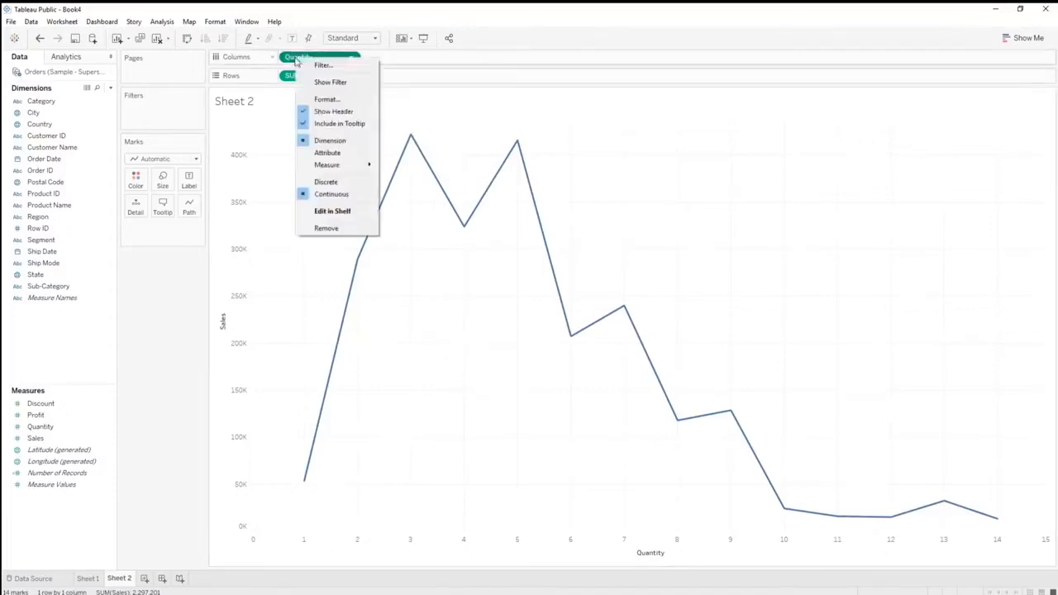
click(331, 182)
click(269, 558)
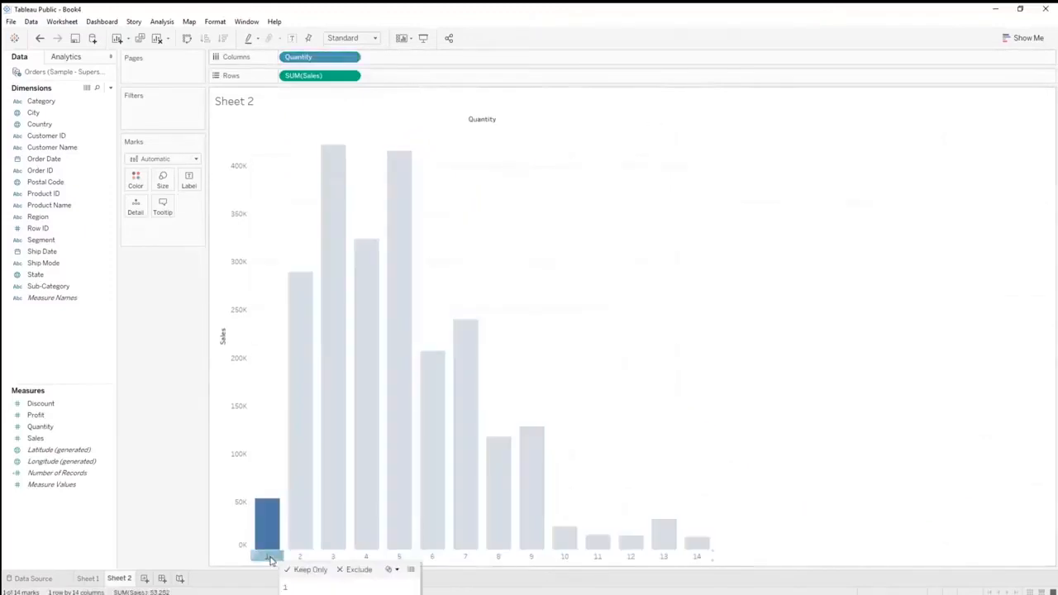
click(298, 557)
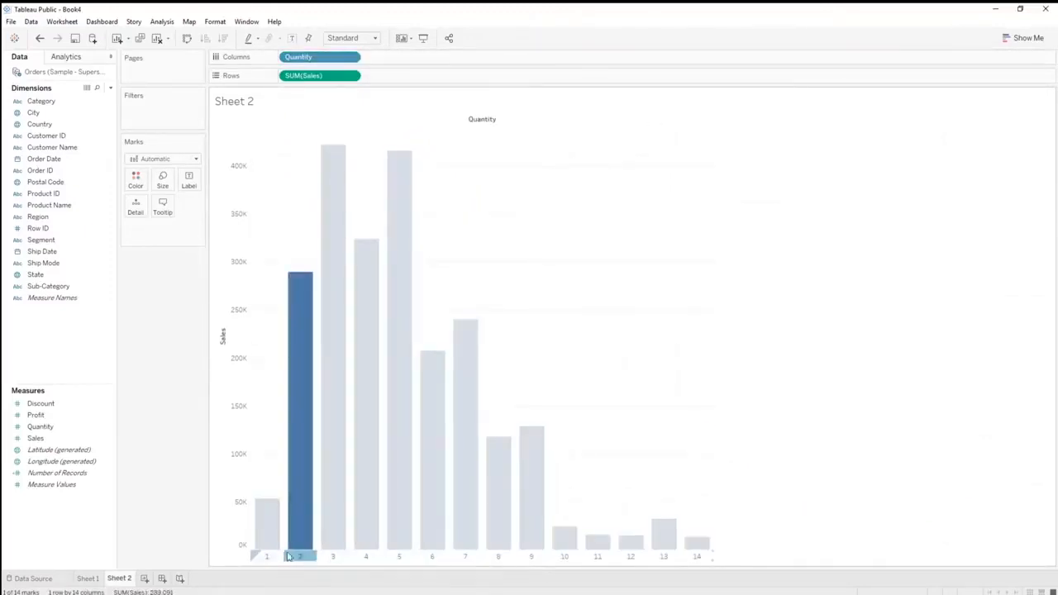
click(285, 557)
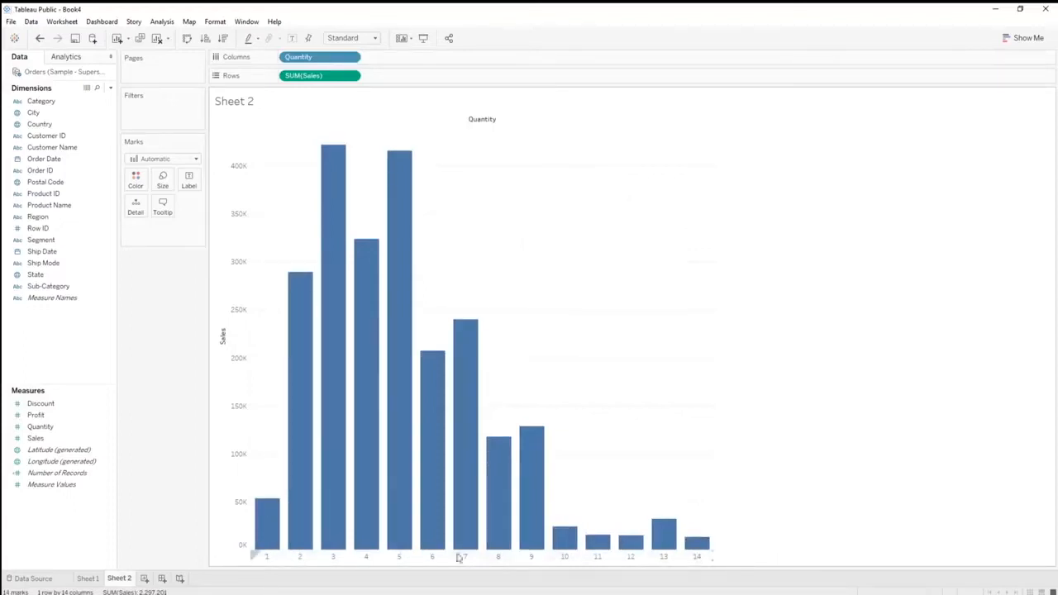
click(38, 40)
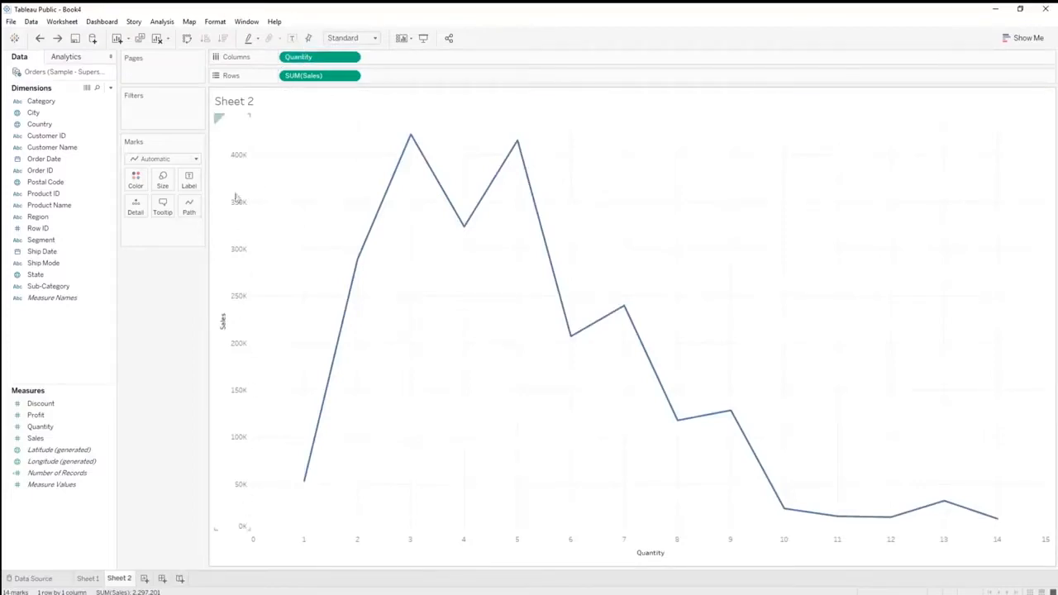
Convert Quantity on Columns to discrete and highlight the bars for quantities 2 through 5 one after another
right_click(291, 63)
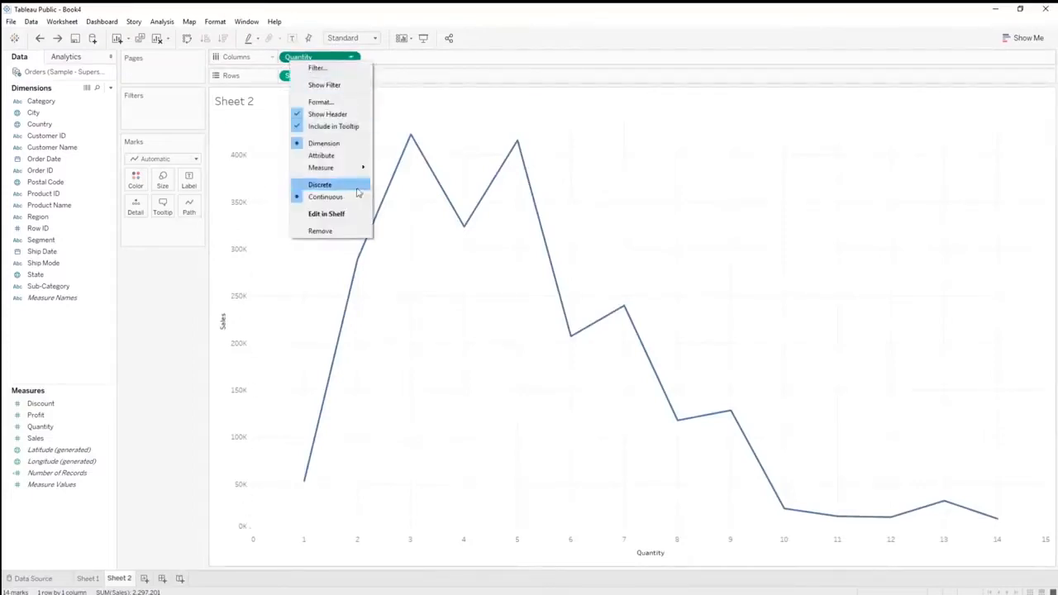
click(320, 185)
click(300, 556)
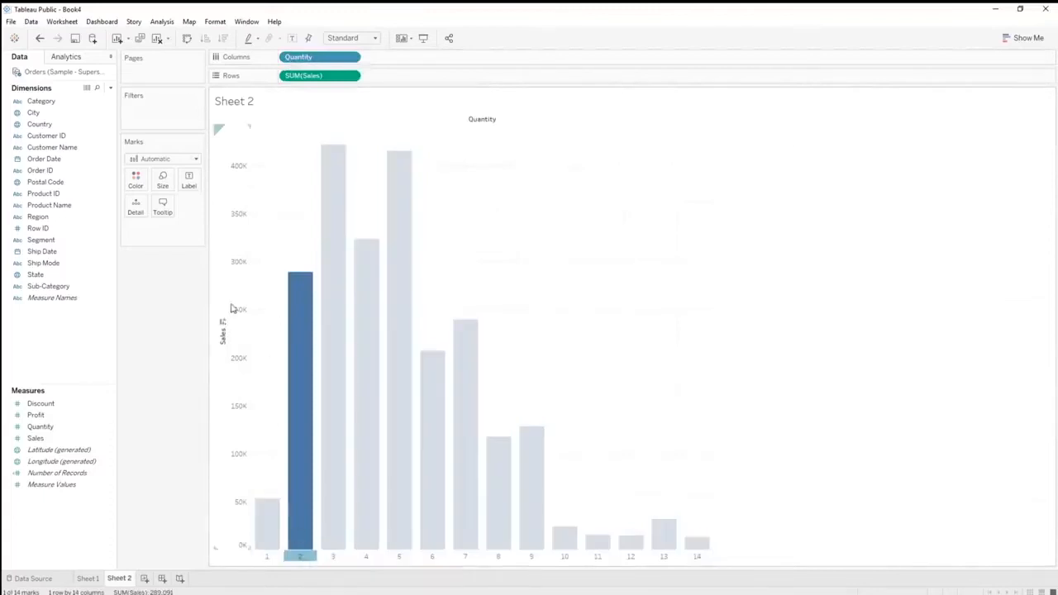
click(333, 558)
click(366, 559)
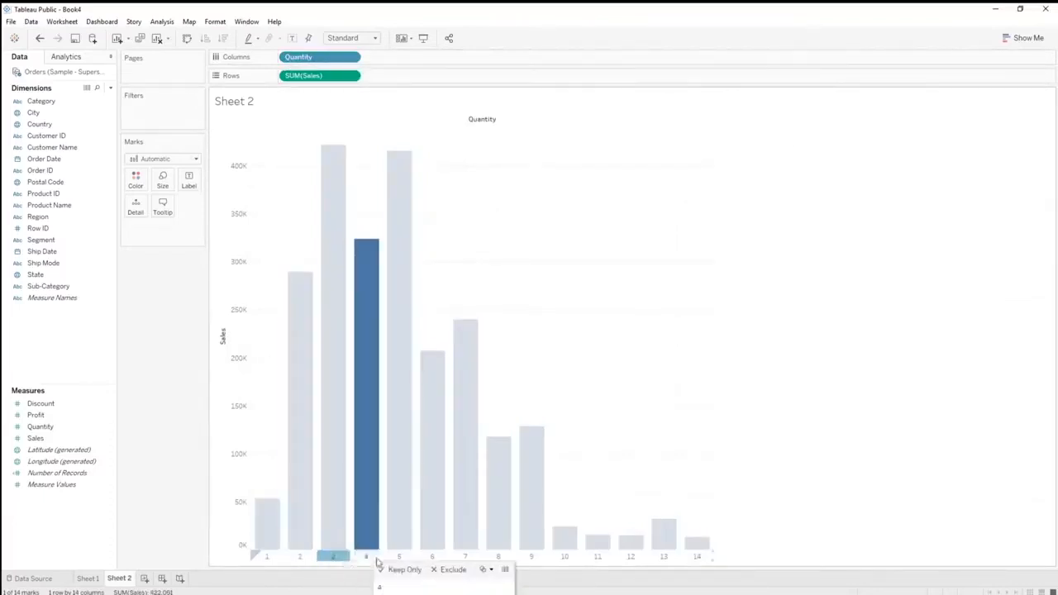
click(399, 558)
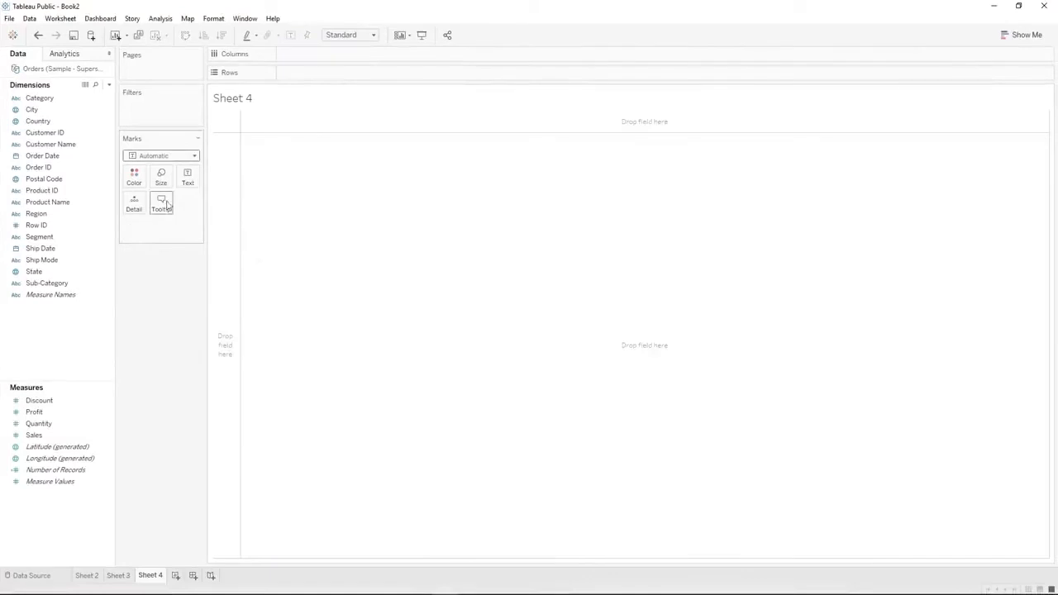
On Sheet 3, sort the Quantity bars by Sales in descending and then in ascending order
click(120, 577)
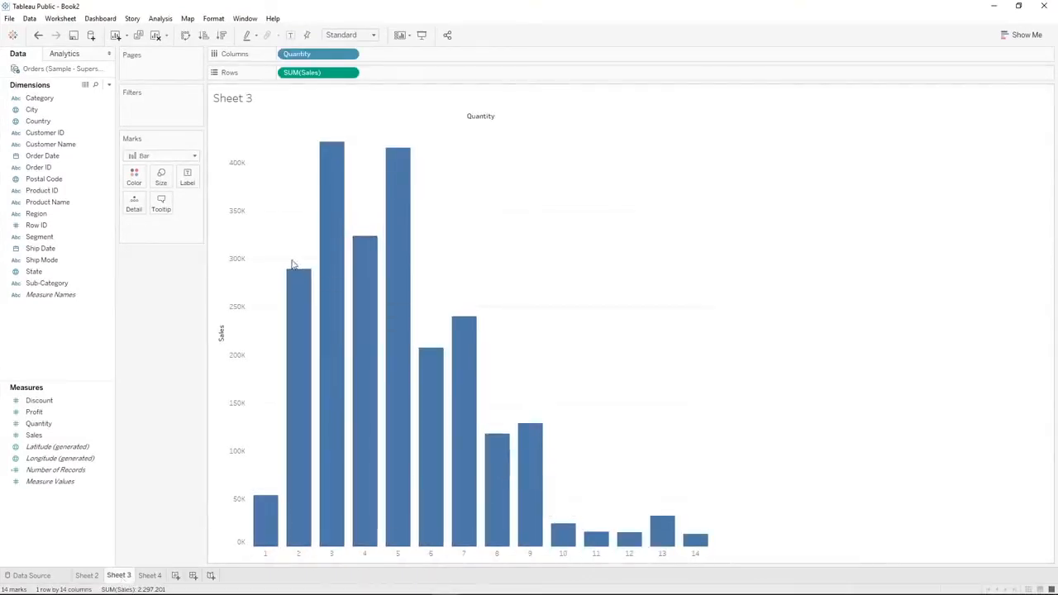
mouse_move(299, 308)
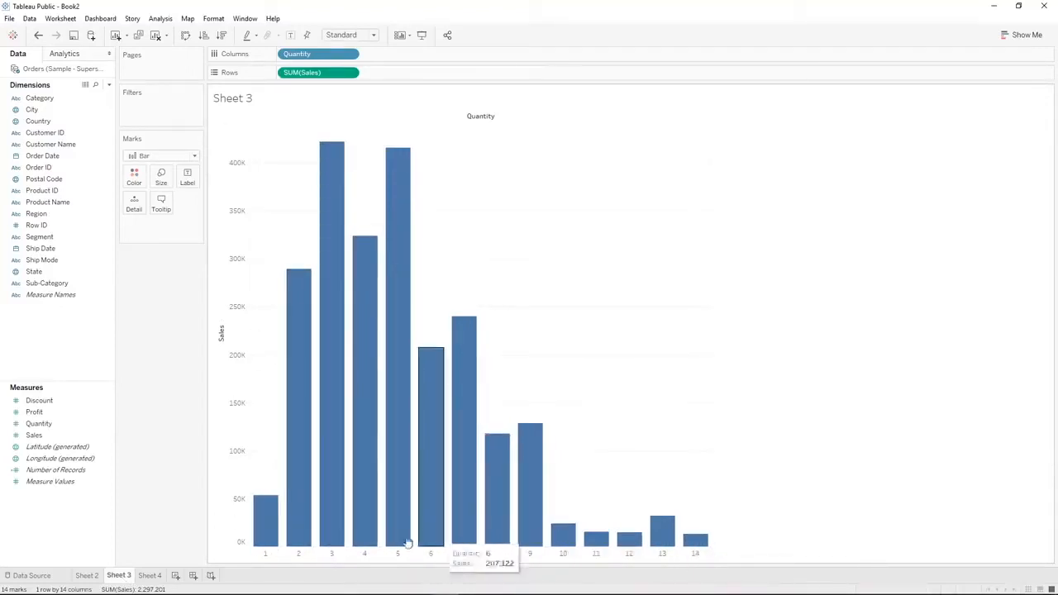
click(222, 35)
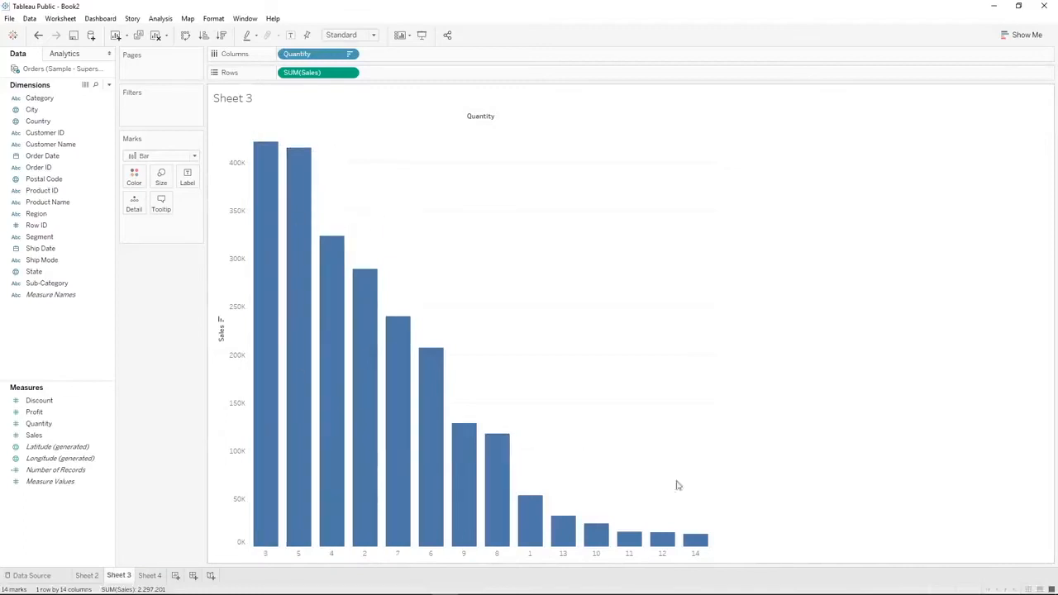
click(202, 36)
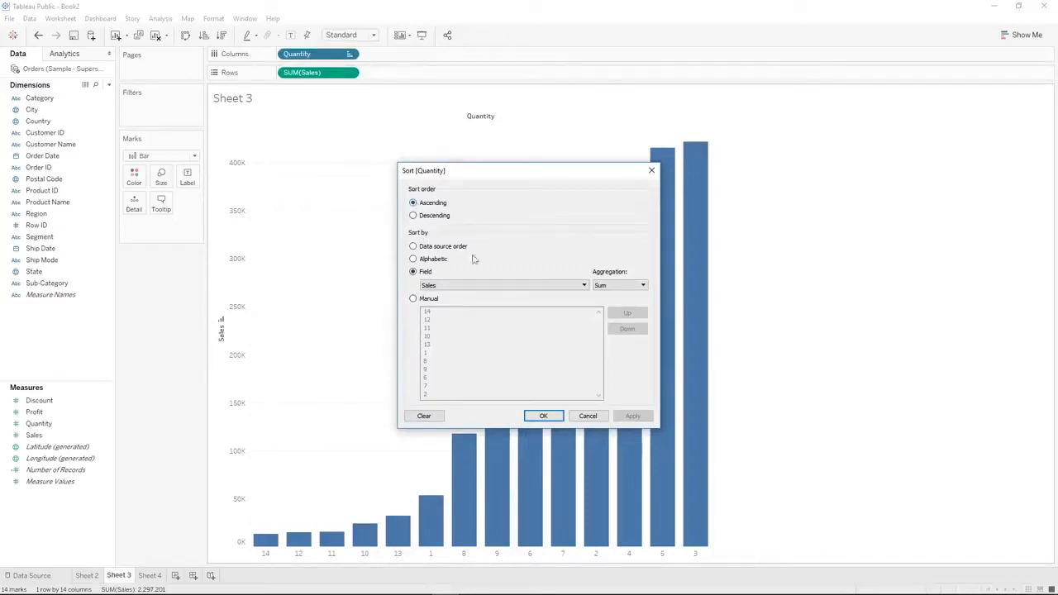
Apply a descending alphabetic sort to Quantity
click(414, 216)
click(426, 259)
click(648, 416)
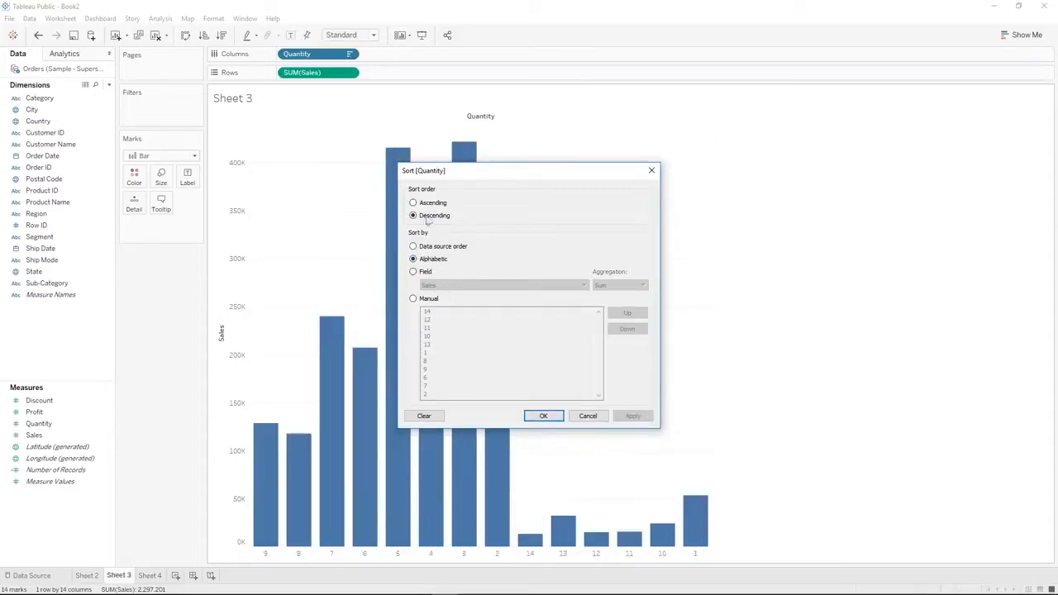
Look through the field and manual sort options for Quantity, and clear its sort
click(422, 272)
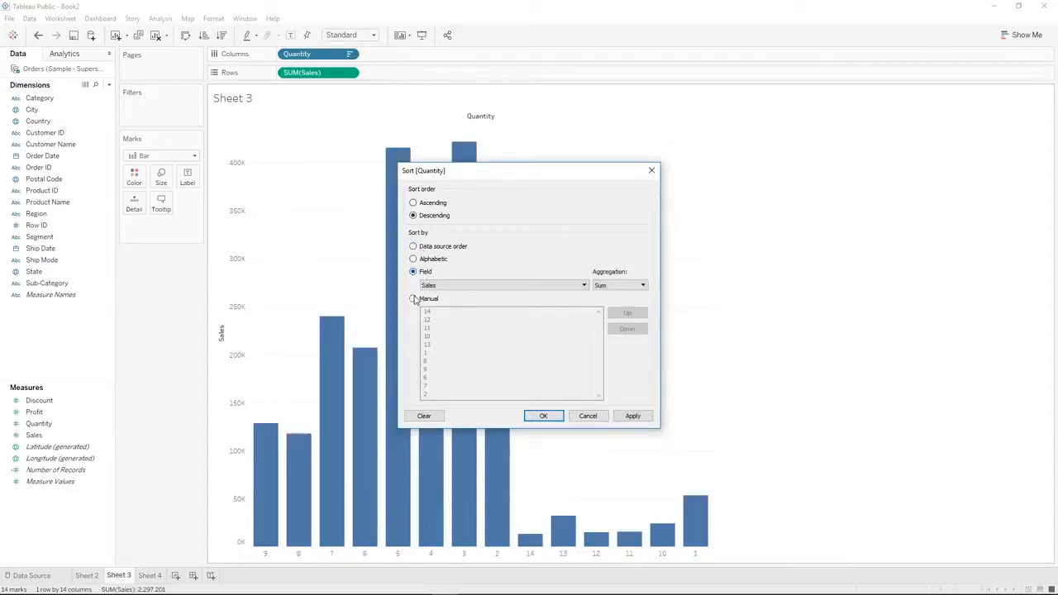
click(414, 299)
scroll(591, 347, down, 3)
click(425, 416)
click(545, 416)
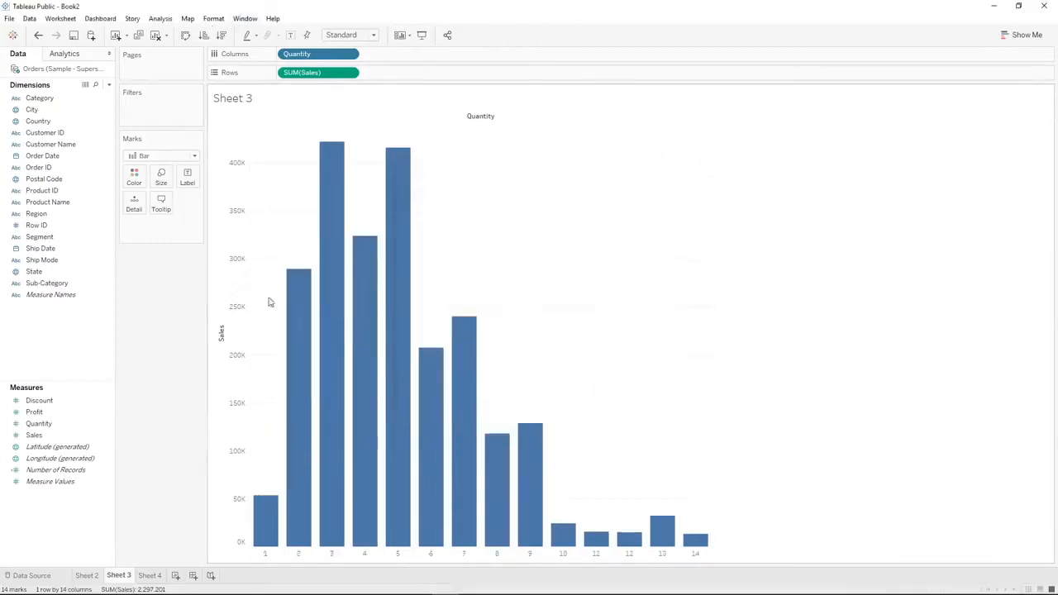
mouse_move(438, 373)
Add a new worksheet and place Sales on Rows
click(144, 575)
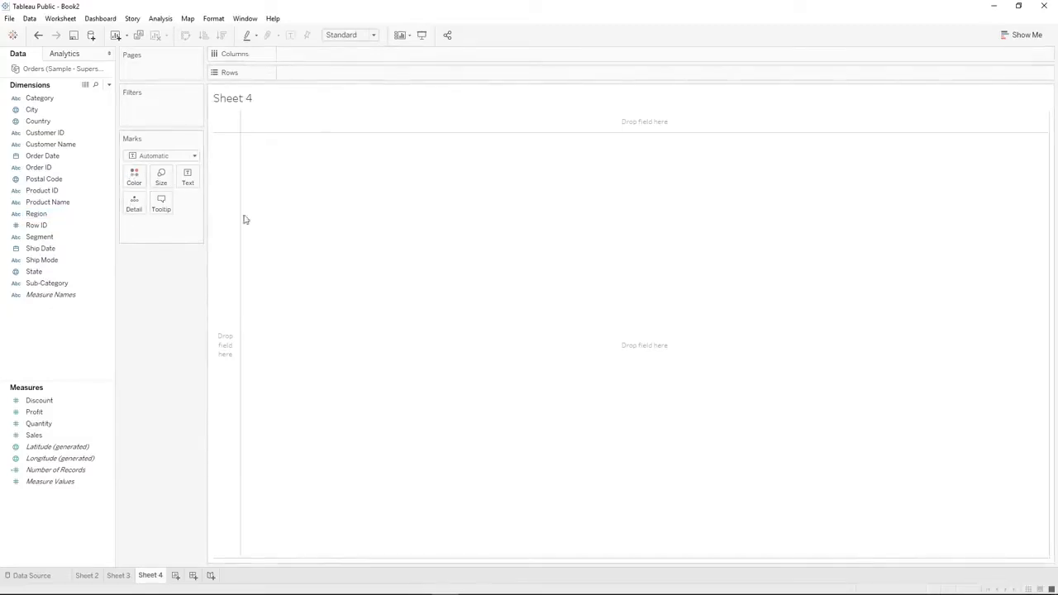
click(69, 226)
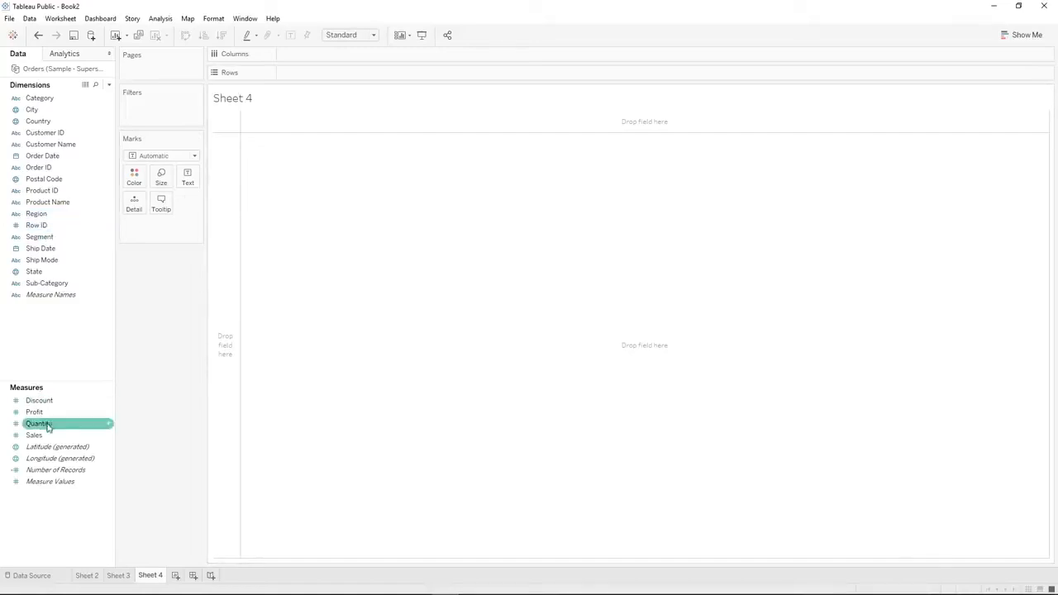
drag(39, 436, 303, 80)
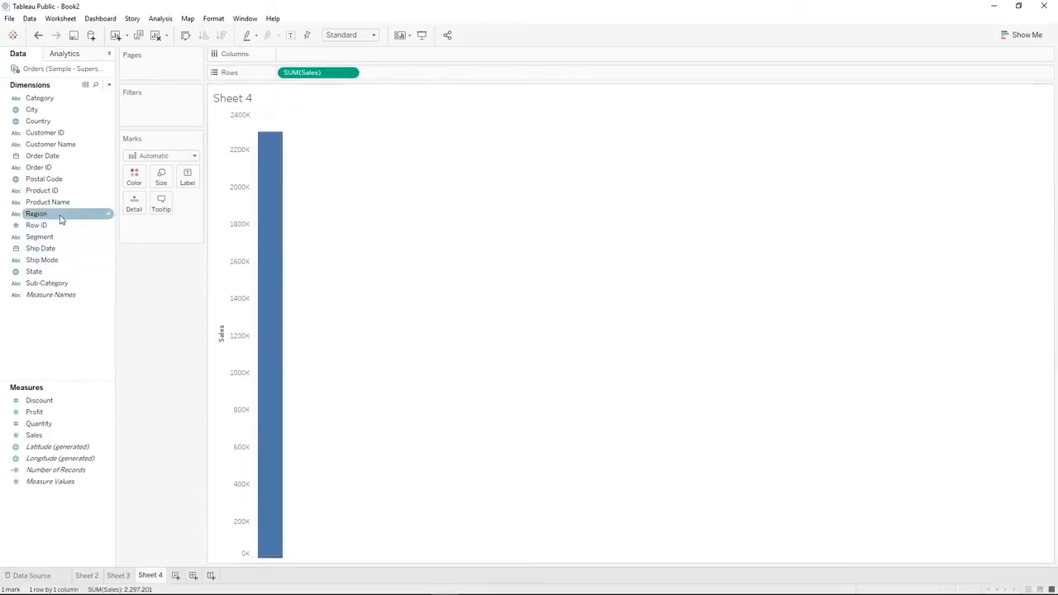
Try splitting Sales by Region on Columns, and remove Region from the view
drag(58, 216, 315, 54)
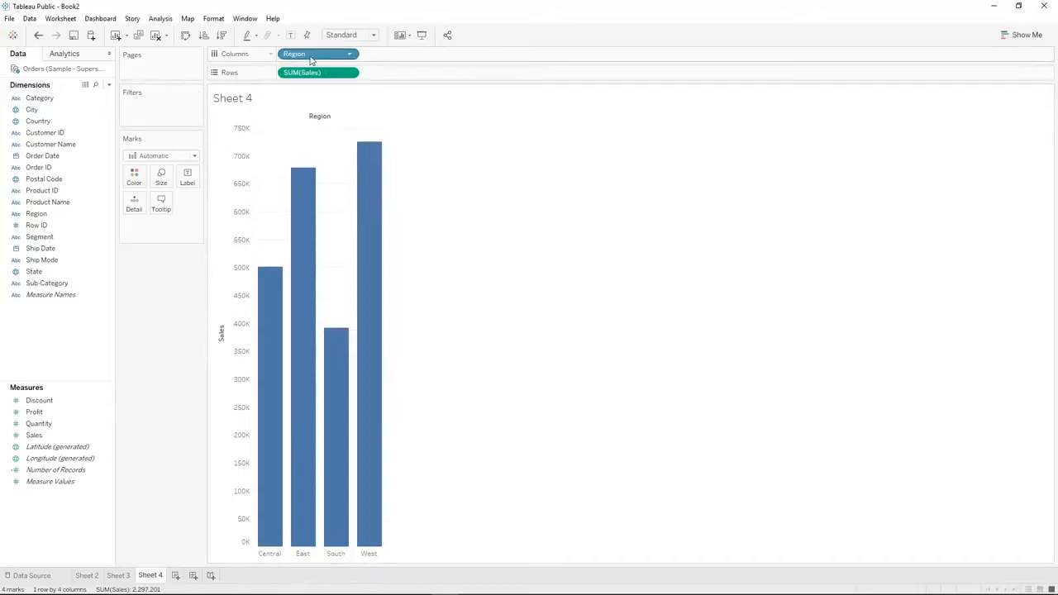
drag(311, 60, 151, 333)
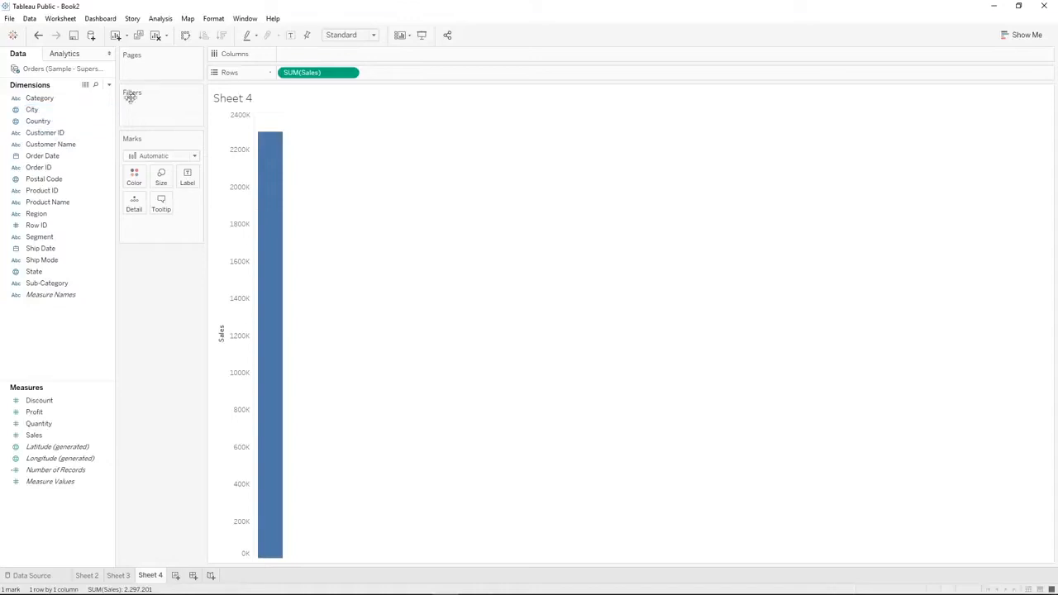
Try splitting Sales by City on Columns, and remove City from the view
drag(50, 109, 335, 54)
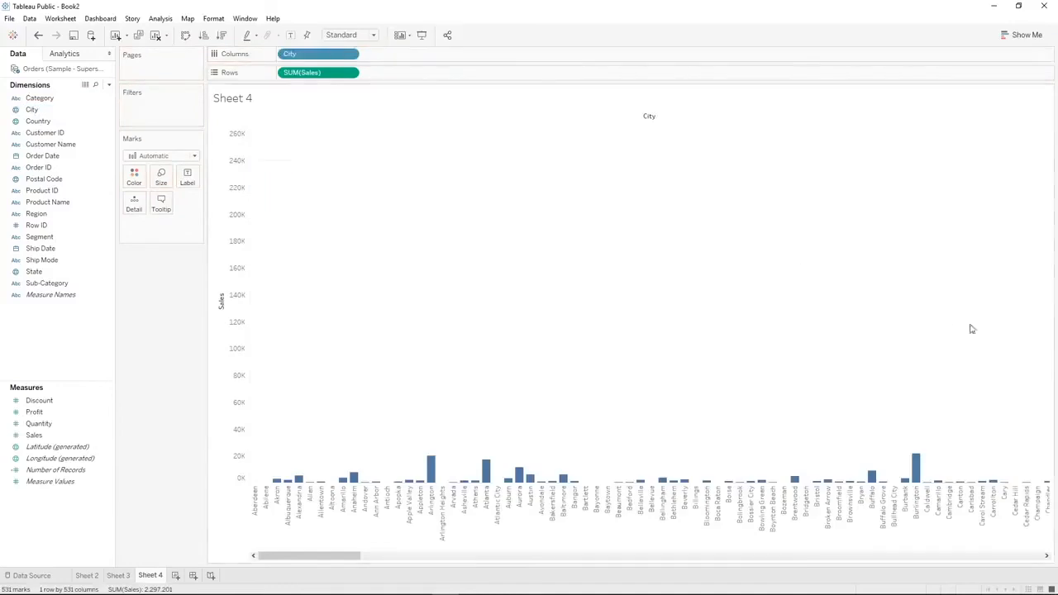
drag(331, 555, 242, 591)
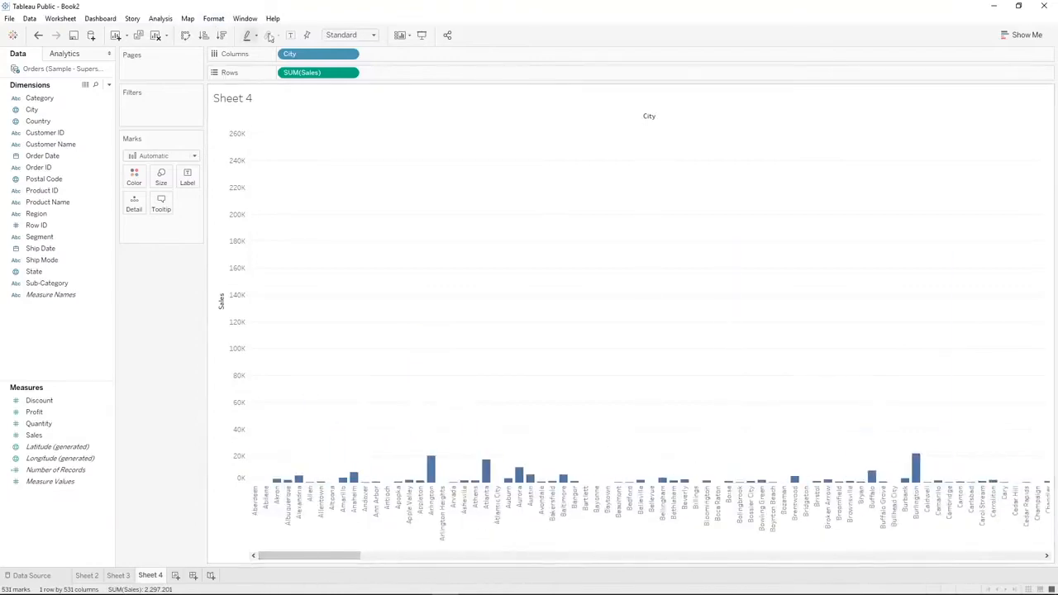
drag(298, 55, 170, 286)
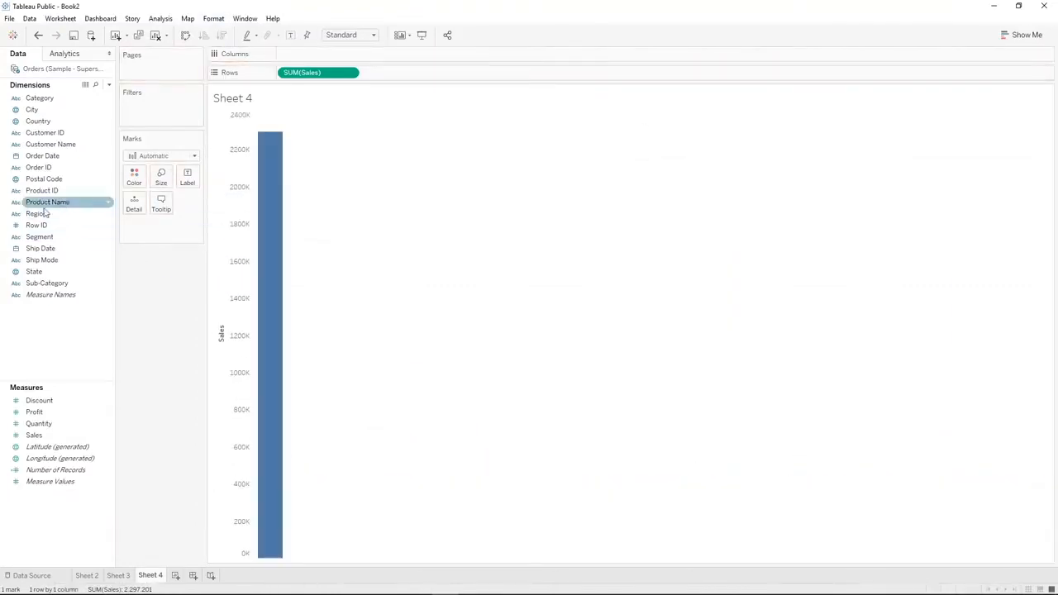
Place Region on Columns to split the Sales bars by region
drag(39, 214, 321, 56)
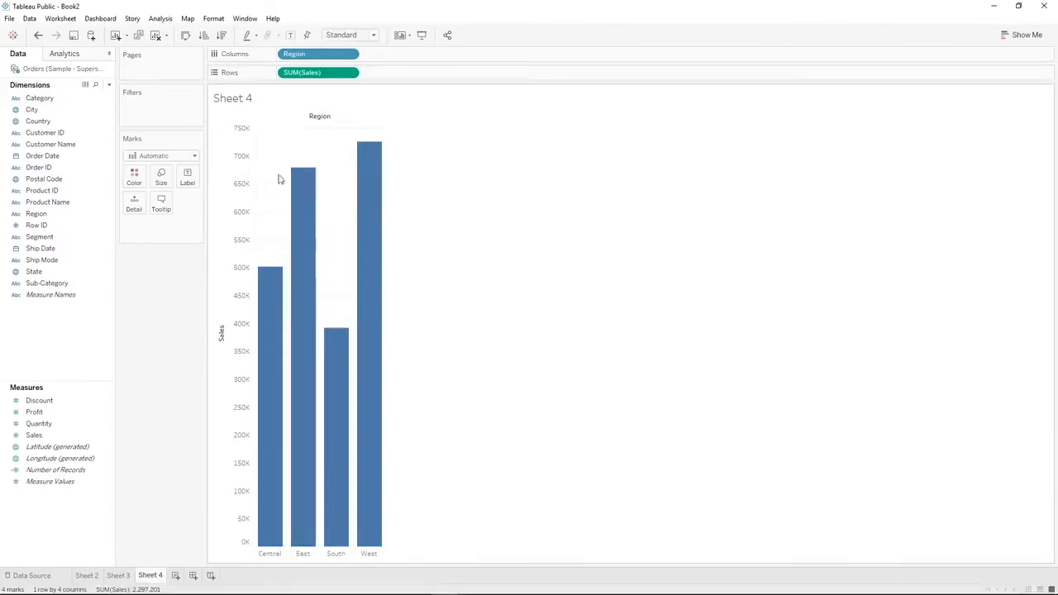
mouse_move(357, 166)
drag(354, 289, 336, 262)
Try a single teal and a single orange color for all the bars
click(137, 183)
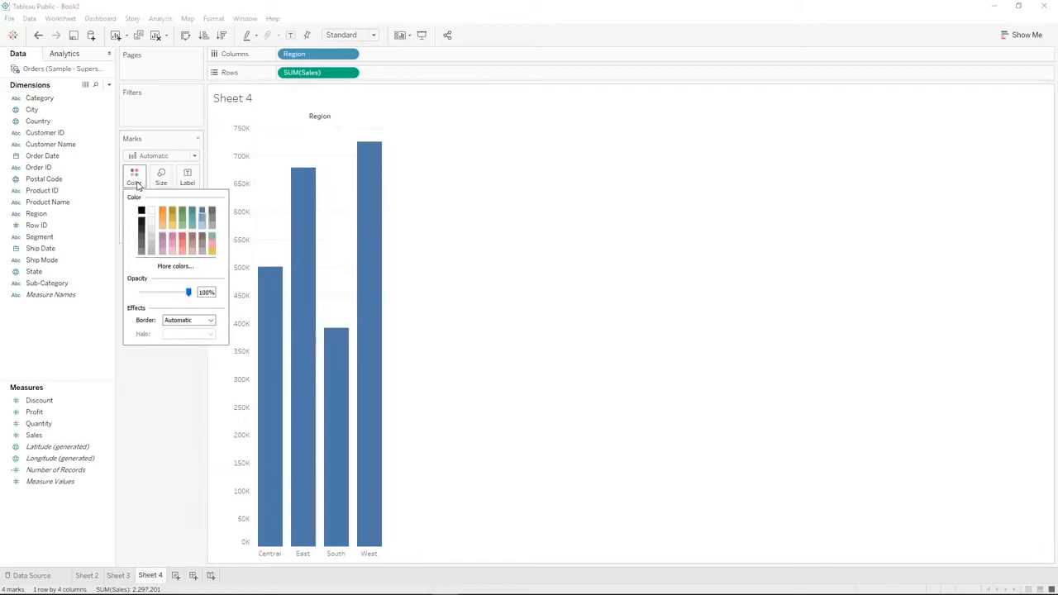
click(213, 239)
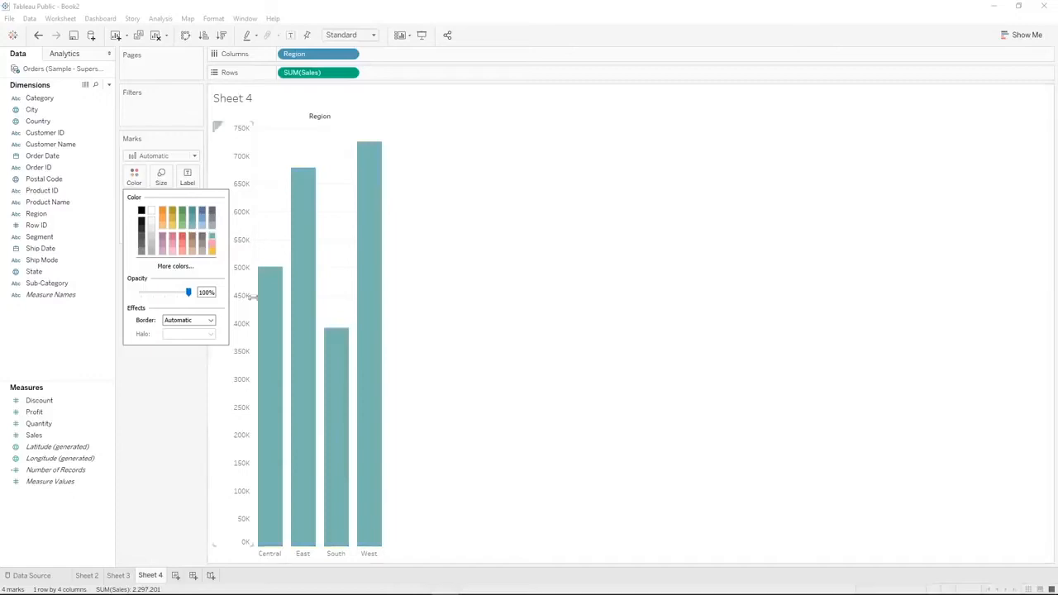
click(172, 215)
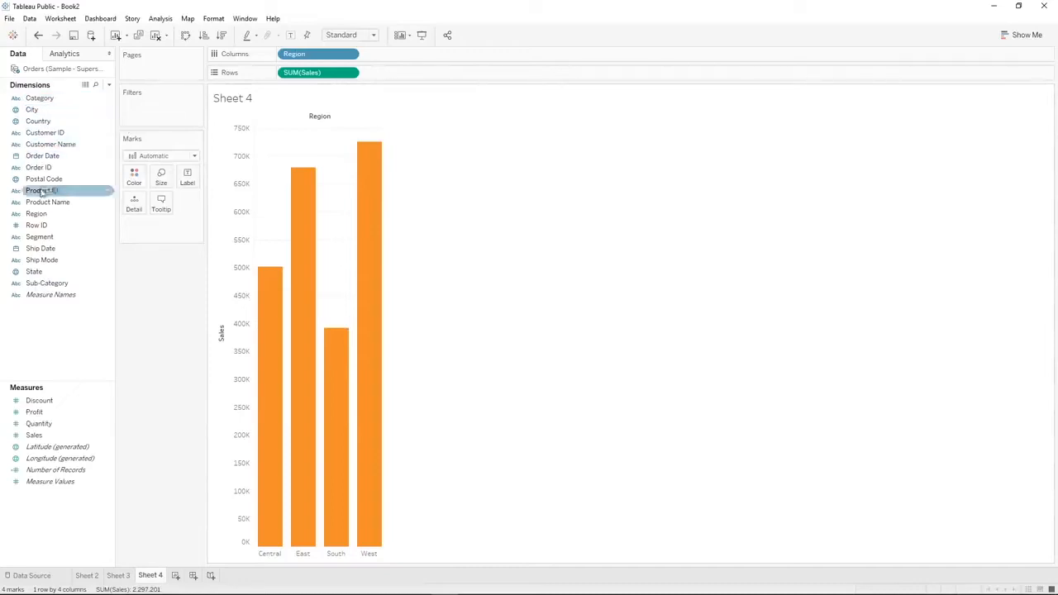
Try coloring the bars by Region, and replace it with Sales as a continuous color
drag(43, 213, 136, 183)
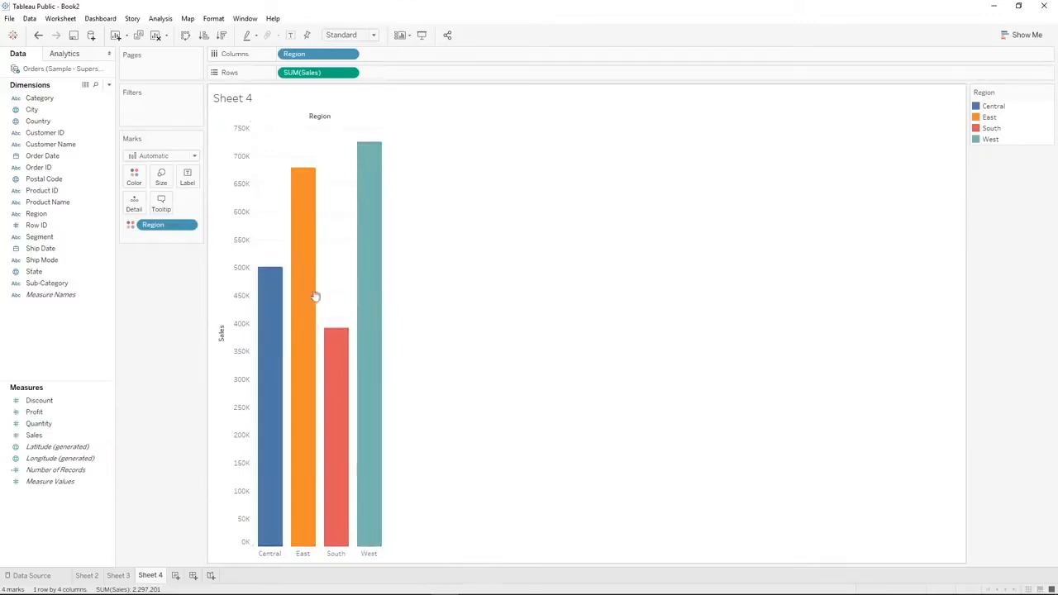
drag(34, 434, 133, 180)
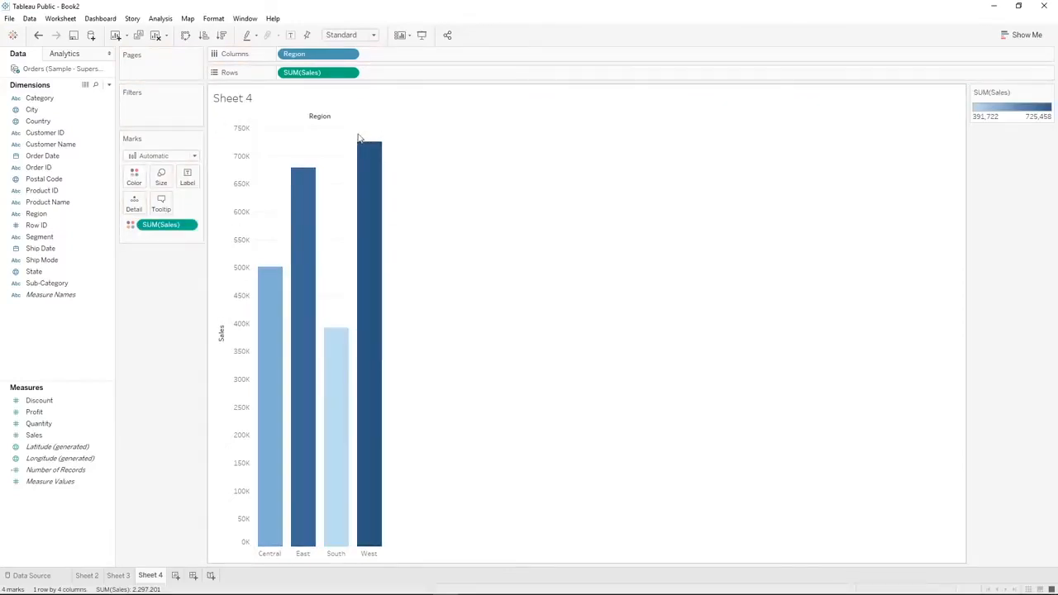
mouse_move(338, 348)
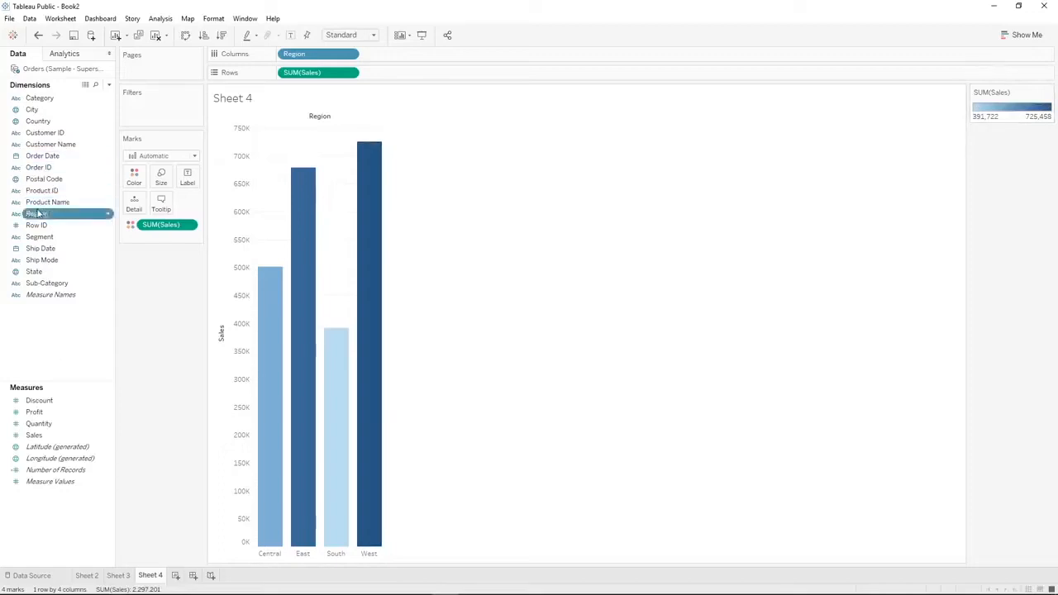
Color the bars by Region and sort the regions in descending order of Sales
drag(37, 213, 133, 176)
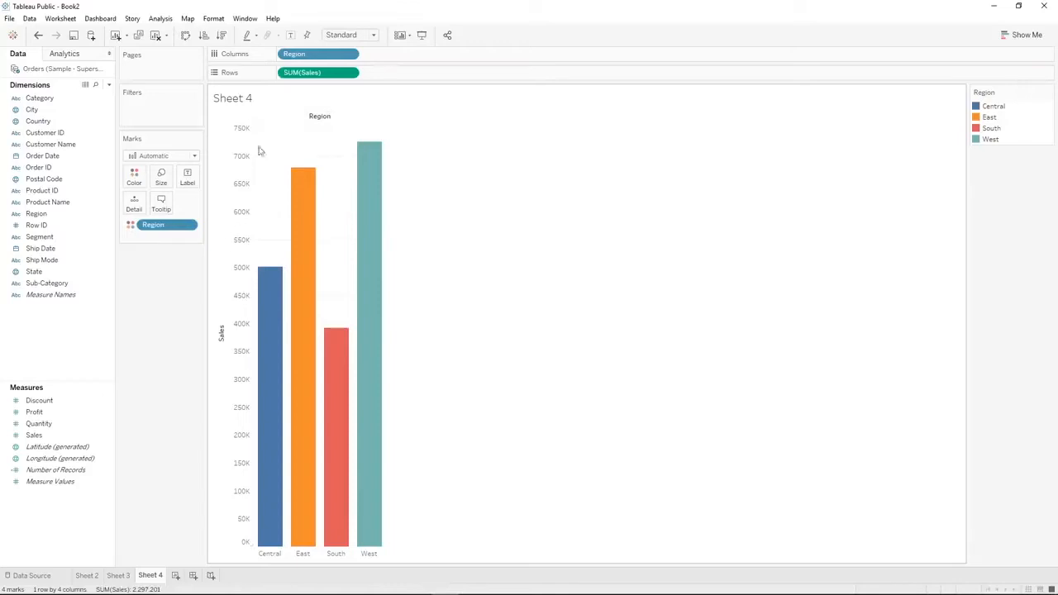
click(222, 36)
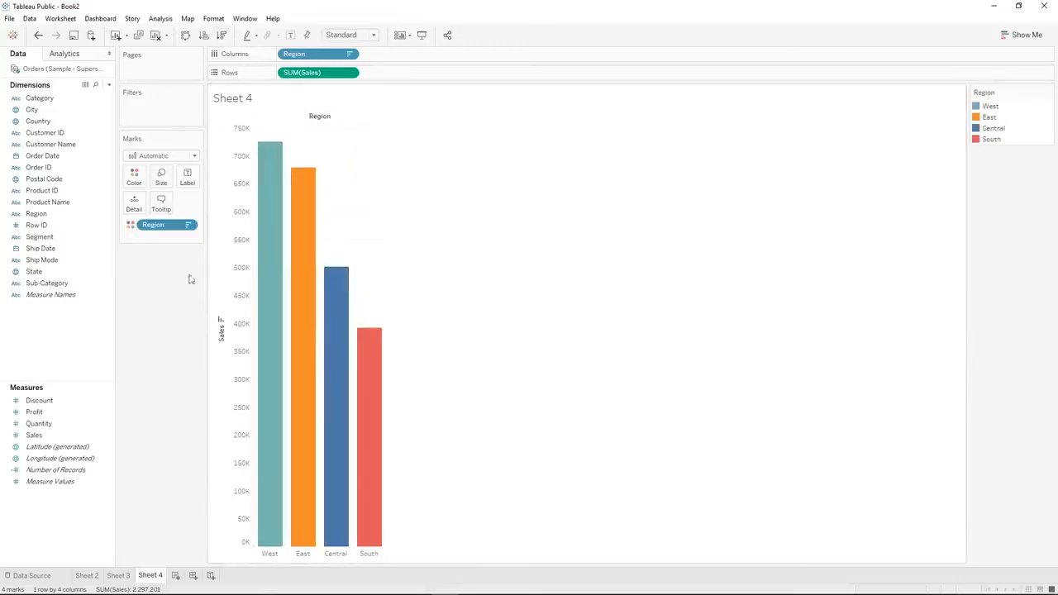
Try out the mark size setting to adjust the width of the bars
click(161, 177)
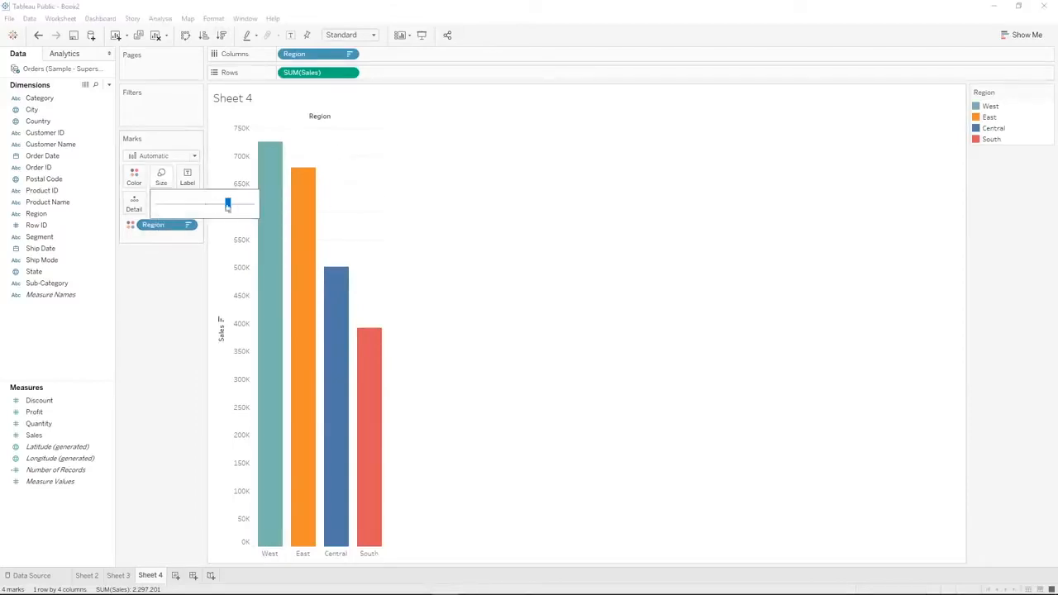
drag(208, 208, 229, 210)
click(197, 322)
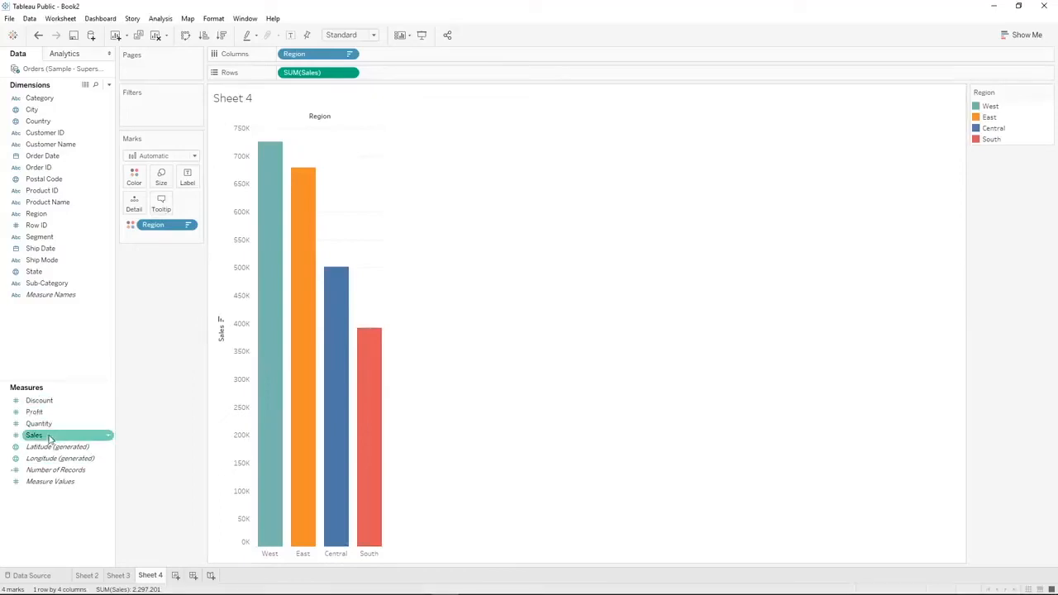
Try sizing the bars by Sales and by Profit, and remove the size field from the marks
drag(49, 439, 168, 176)
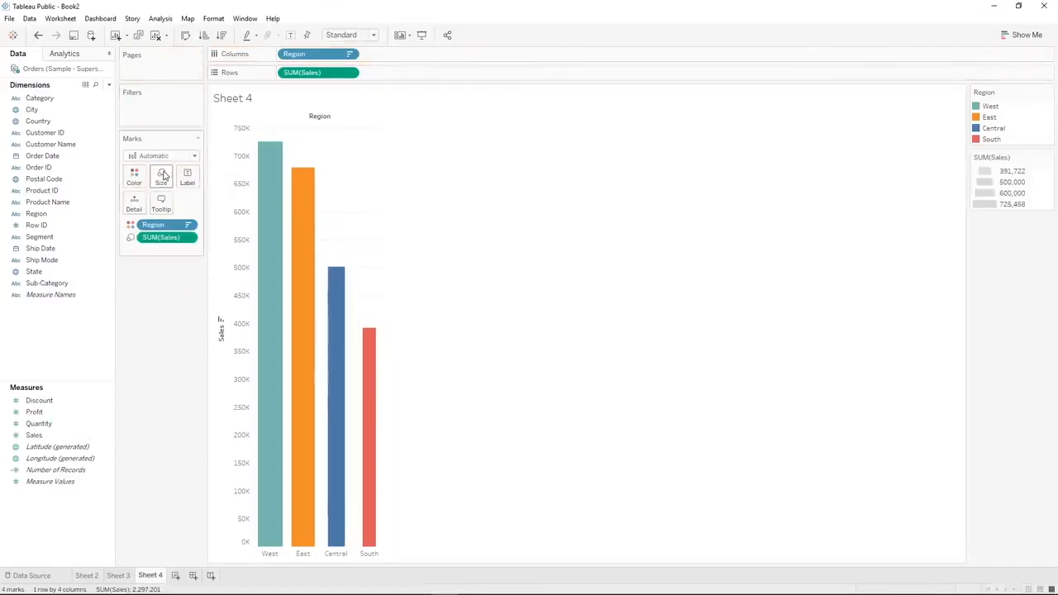
mouse_move(269, 248)
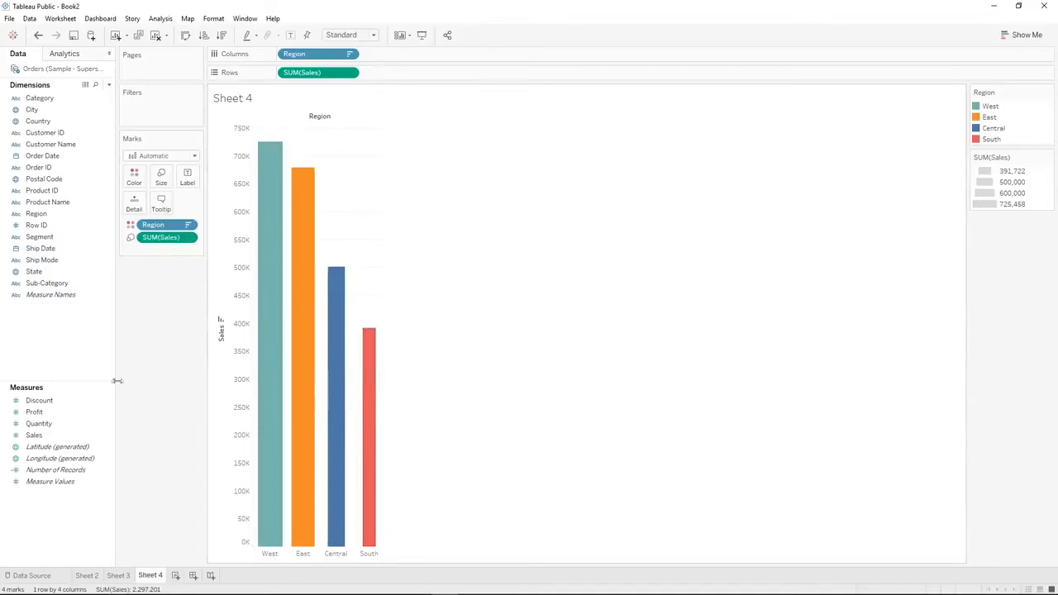
drag(34, 411, 158, 178)
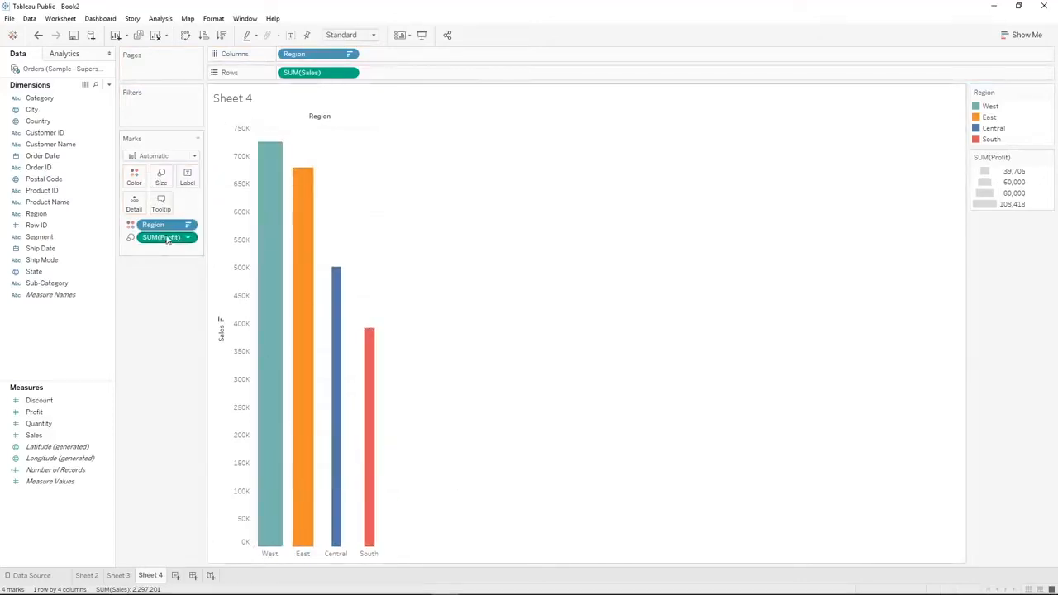
drag(163, 240, 152, 336)
click(161, 177)
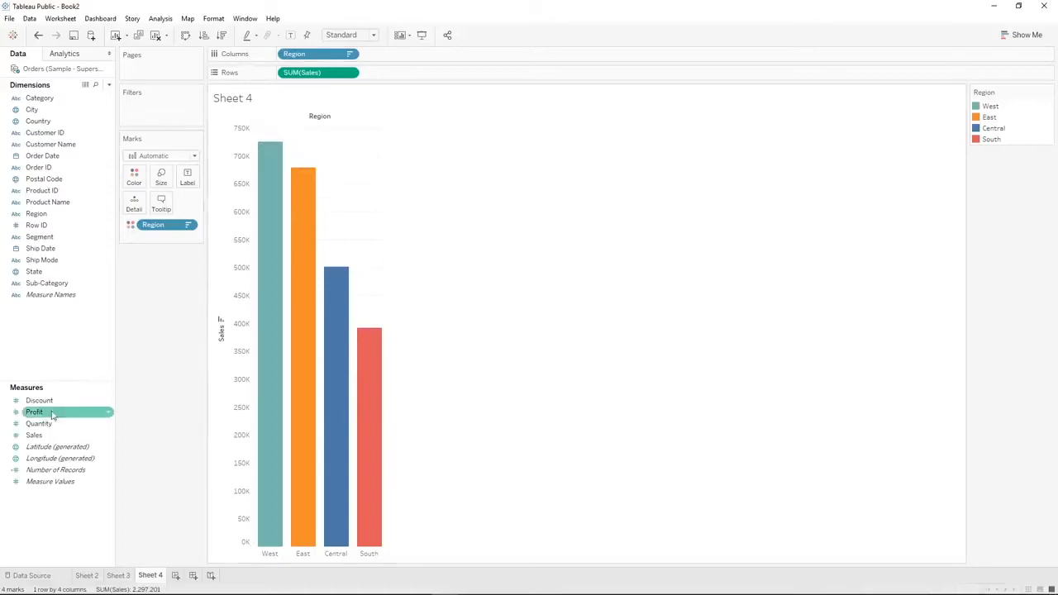
Label the bars with Region and Sales, with Region placed above the Sales value
drag(35, 435, 187, 178)
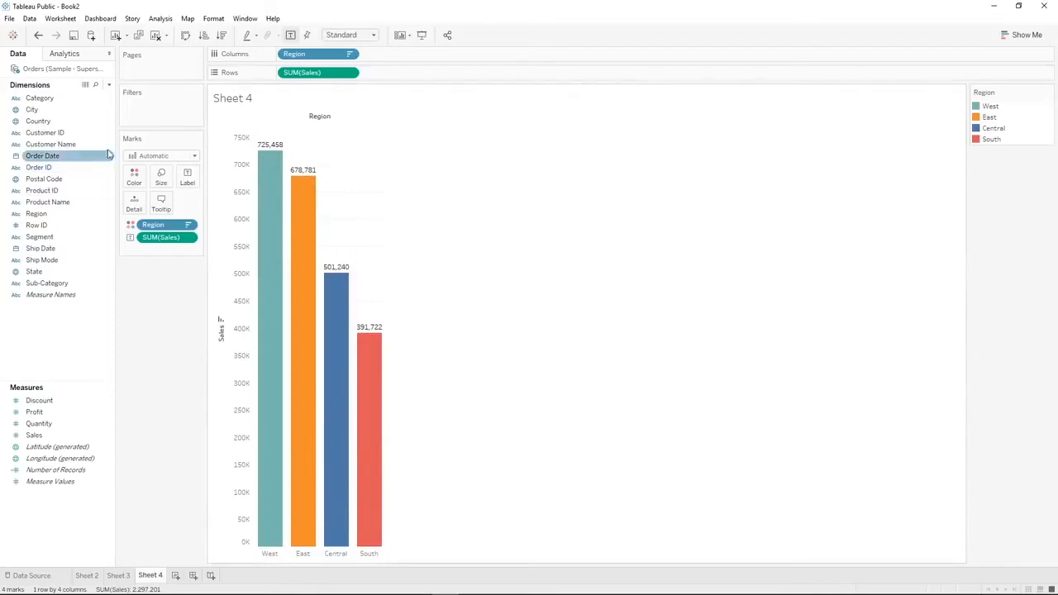
drag(47, 215, 189, 177)
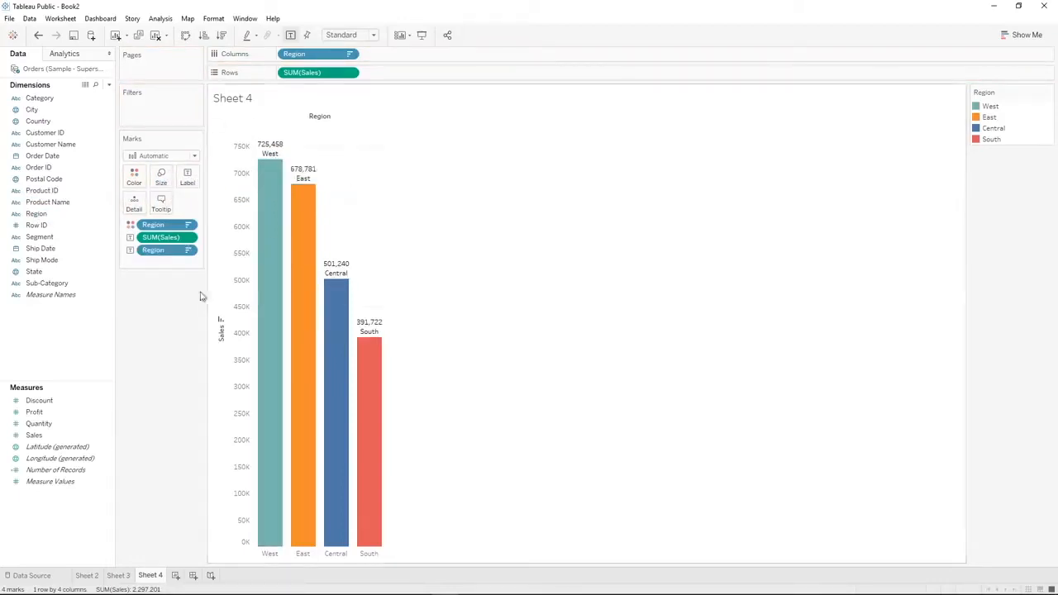
drag(168, 238, 164, 260)
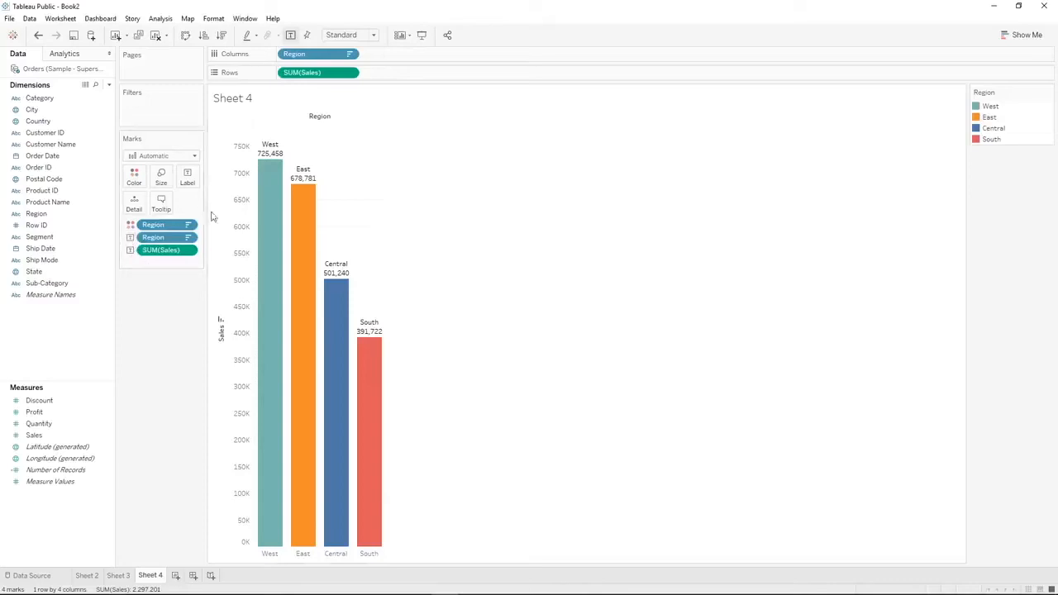
Examine the Region and Sales fields in the bars' tooltip definition and check the tooltip on the East bar
click(162, 206)
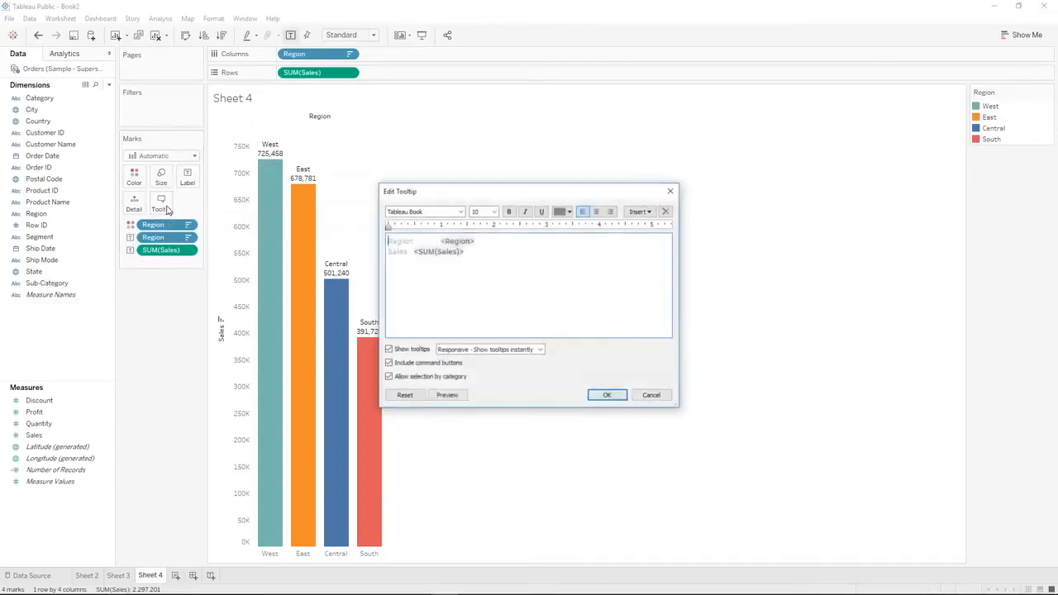
drag(488, 248, 371, 239)
click(473, 255)
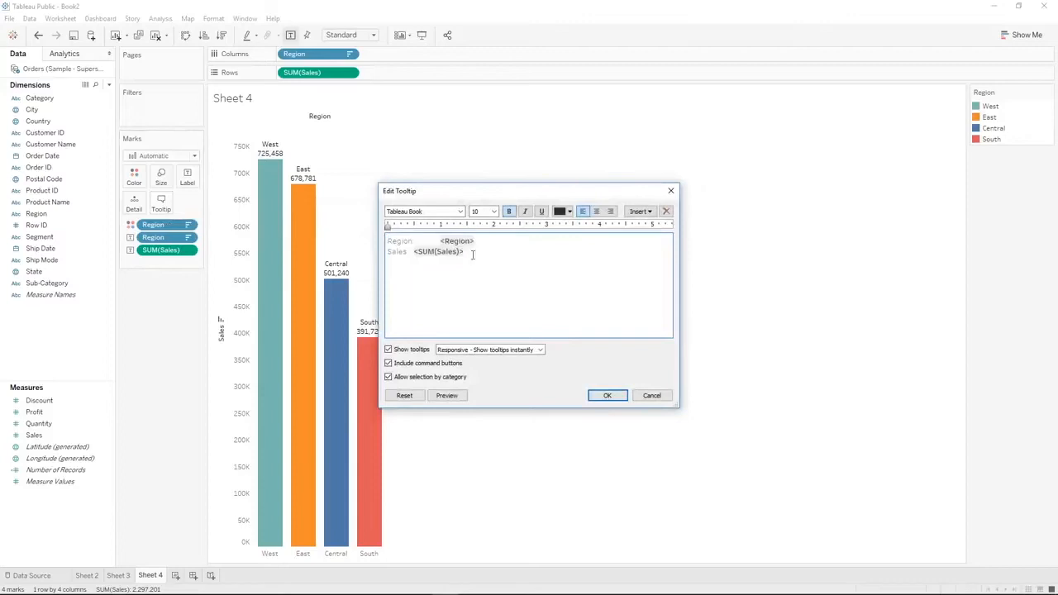
click(606, 395)
mouse_move(306, 221)
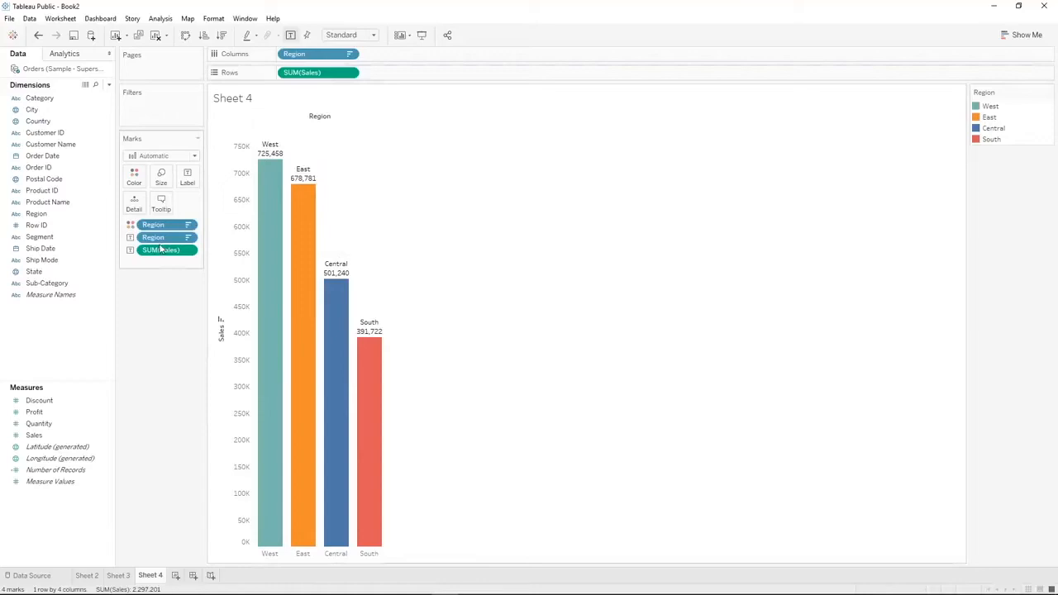
Remove the Region and Sales labels from the bars, and change the Sales aggregation on Rows to Average
drag(160, 253, 163, 318)
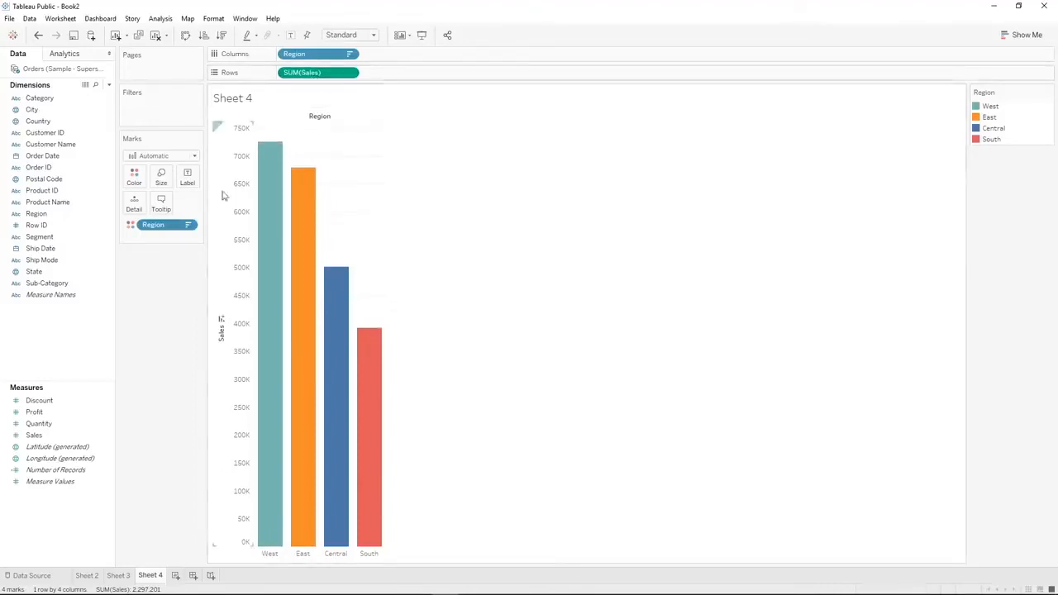
right_click(325, 78)
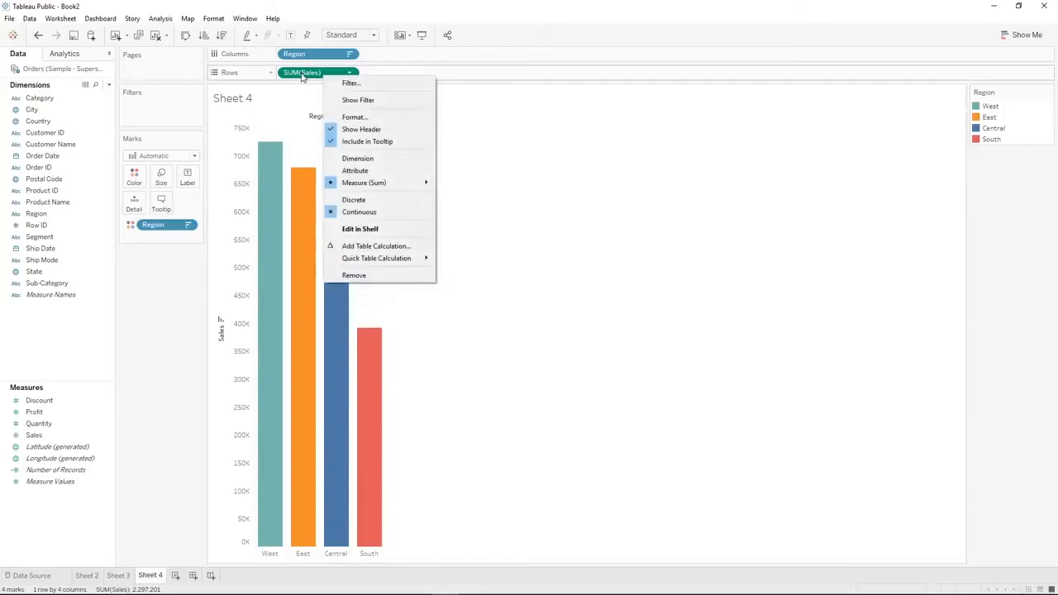
mouse_move(372, 189)
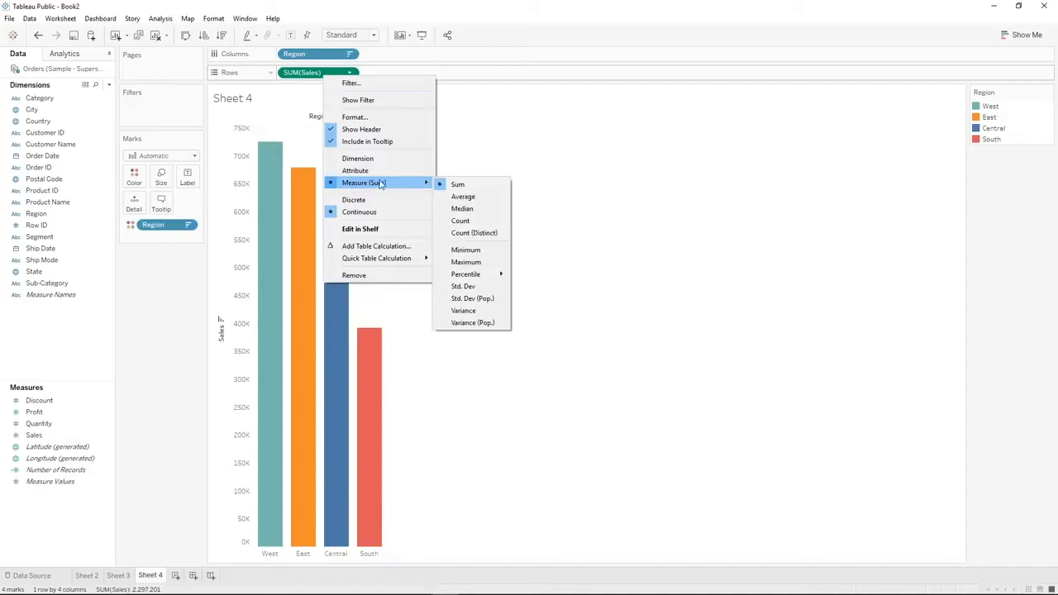
click(463, 196)
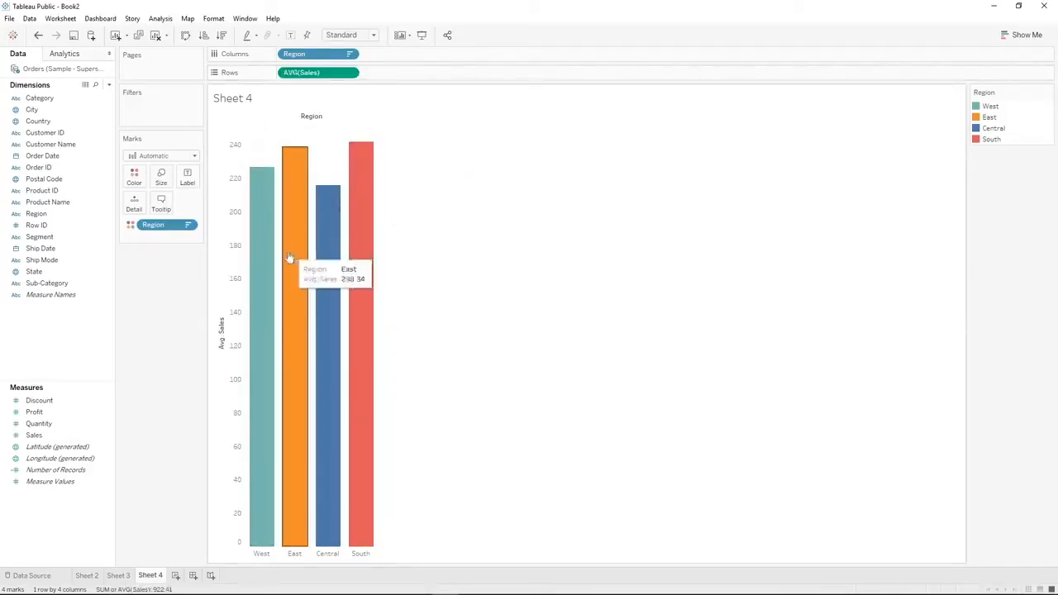
Sort the regions in descending order of average sales, and label the bars with Sales aggregated as Average
click(221, 35)
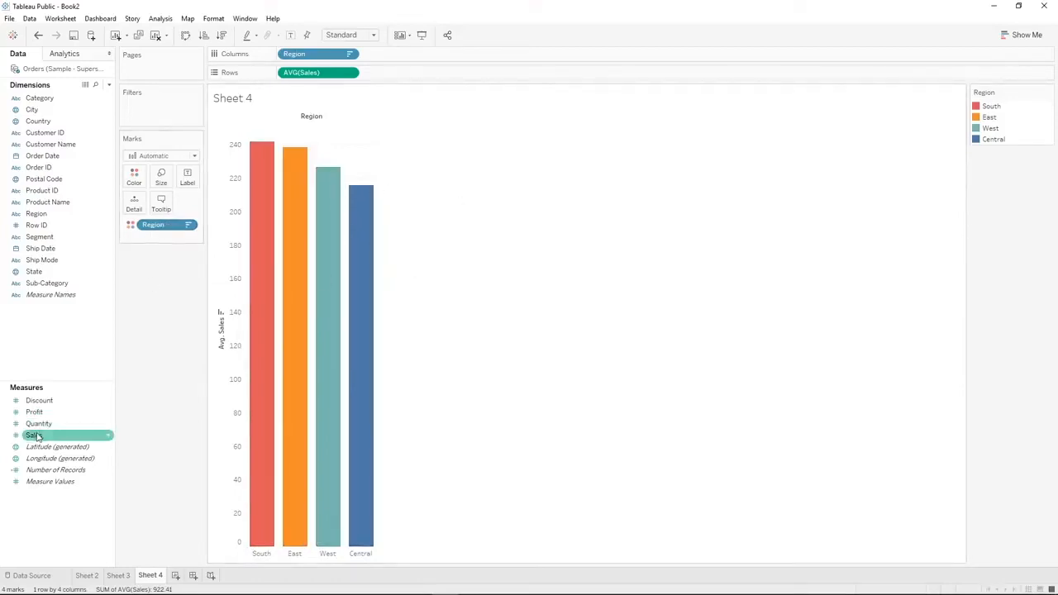
drag(35, 436, 187, 176)
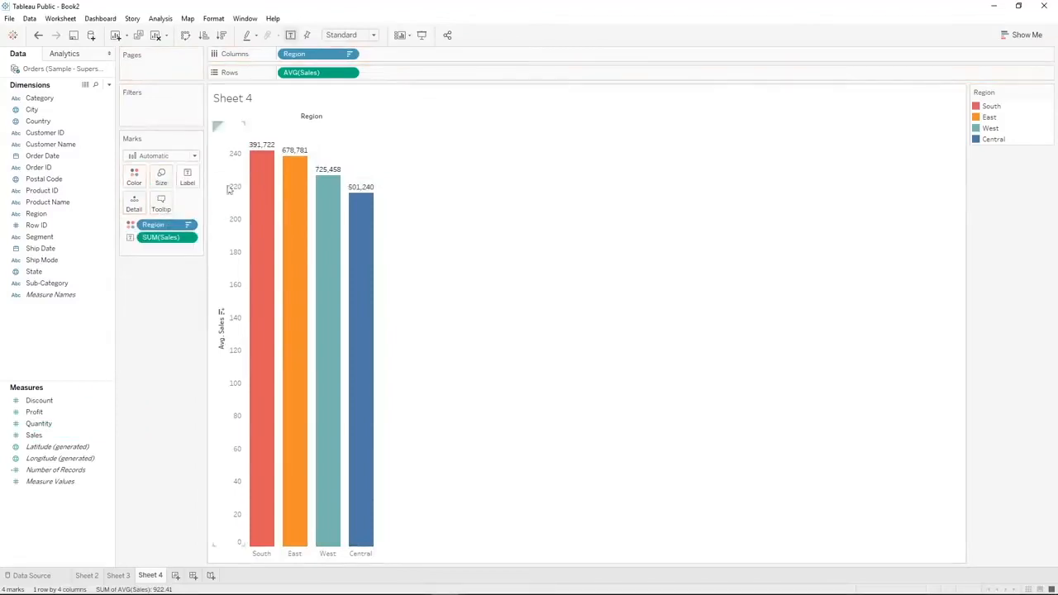
right_click(164, 240)
mouse_move(248, 333)
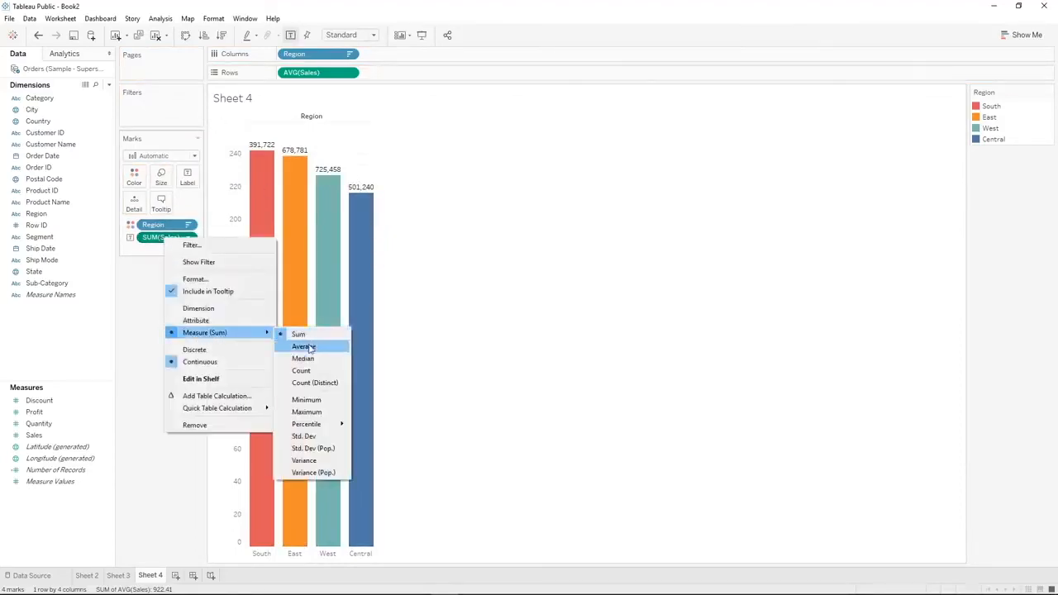
click(304, 346)
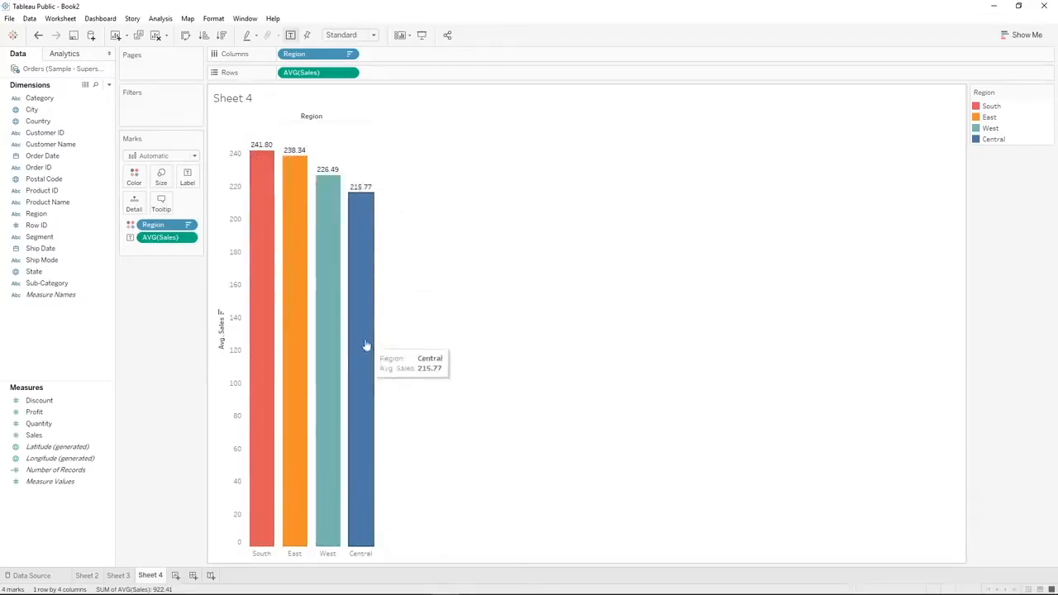
Change the text color of the average sales labels on the bars to blue
click(187, 177)
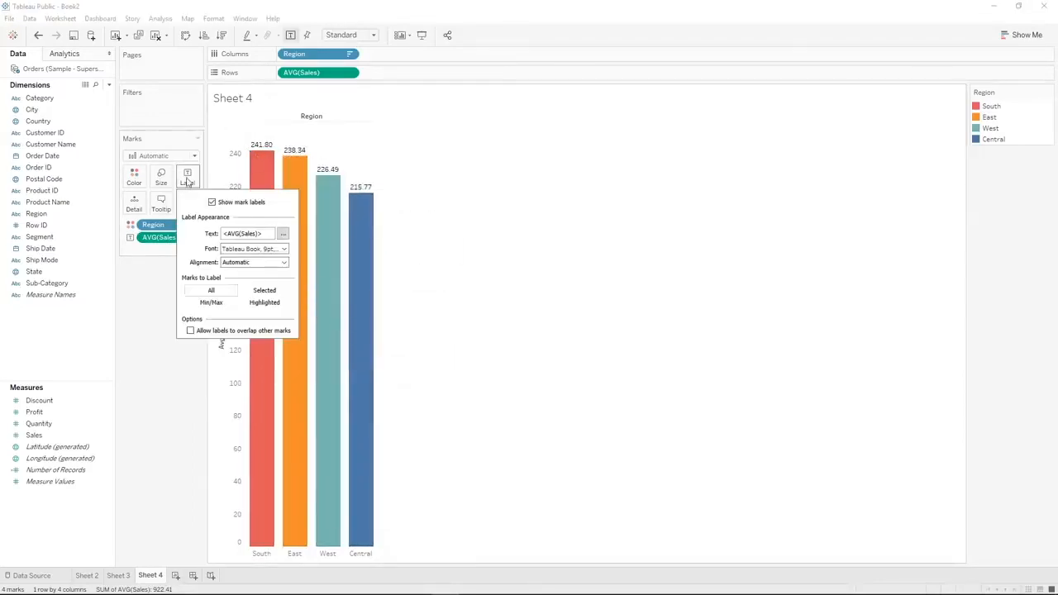
click(283, 234)
drag(555, 256, 505, 246)
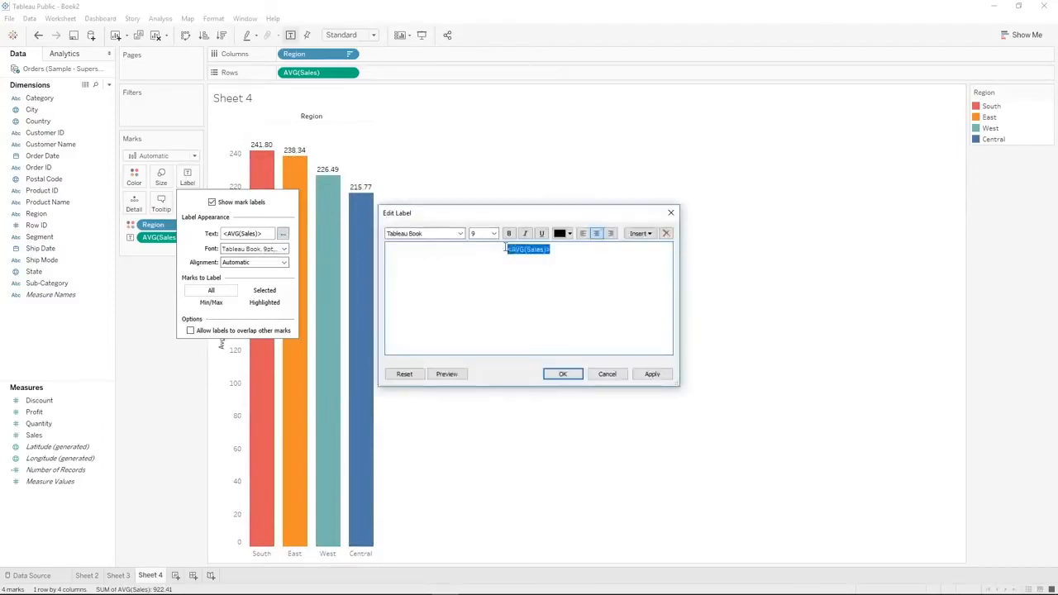
click(568, 234)
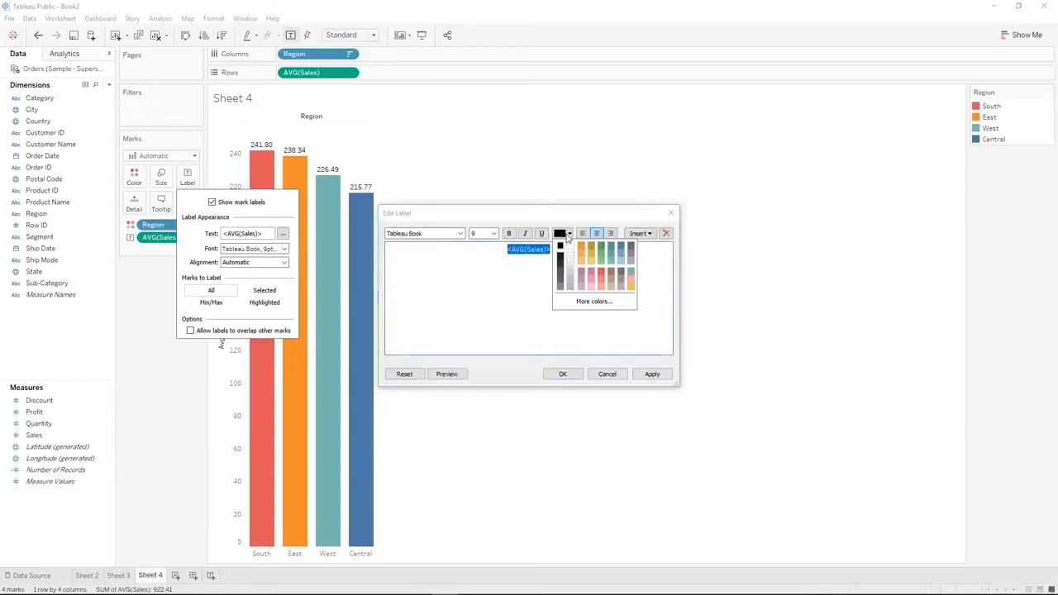
click(621, 249)
click(637, 376)
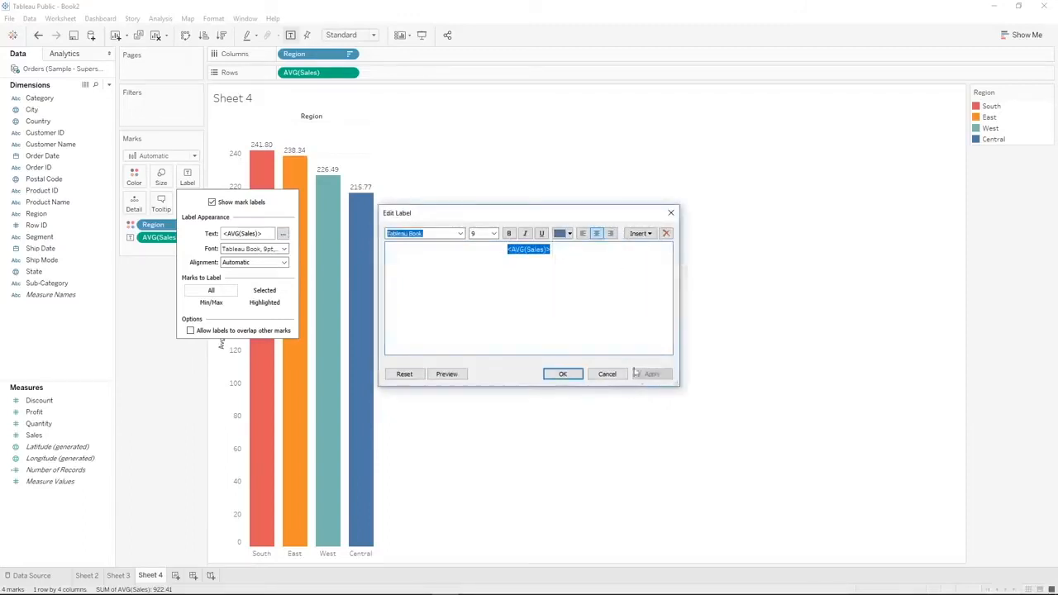
click(552, 374)
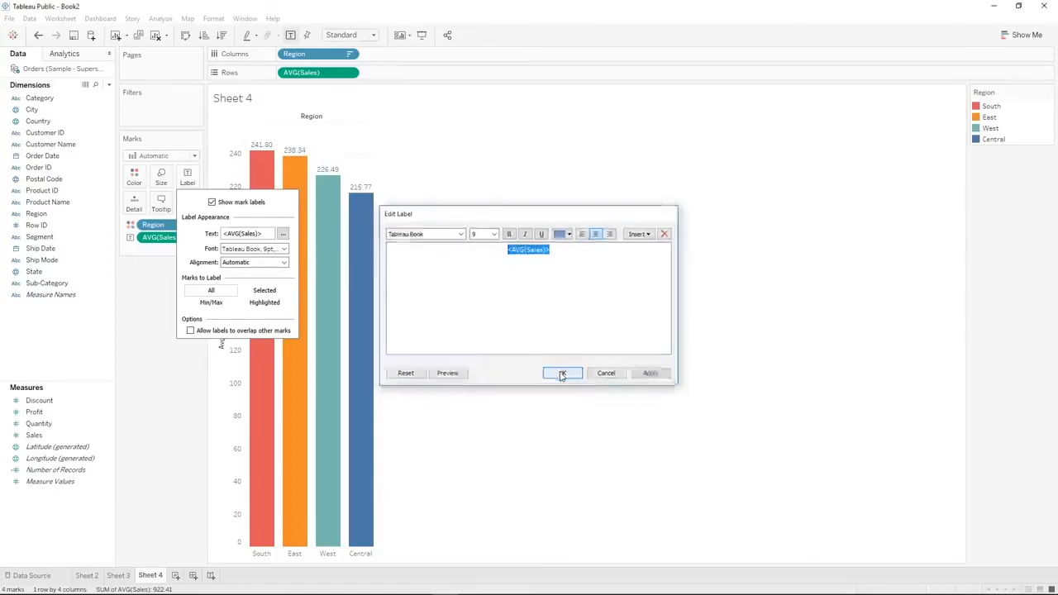
Limit the bar labels to Min/Max marks and turn off the minimum value label so only the maximum is labeled
click(222, 305)
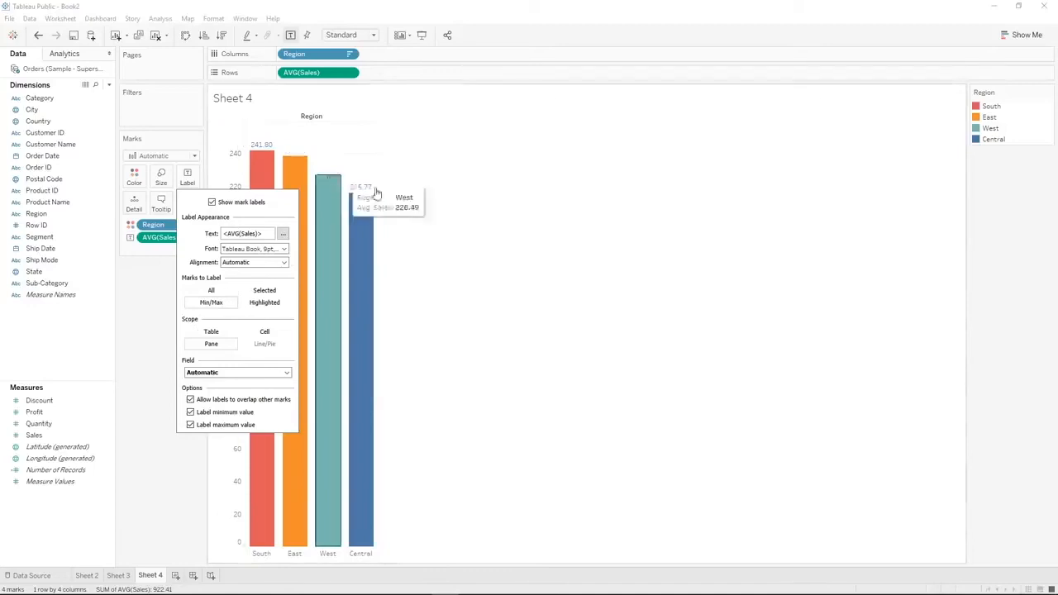
click(221, 294)
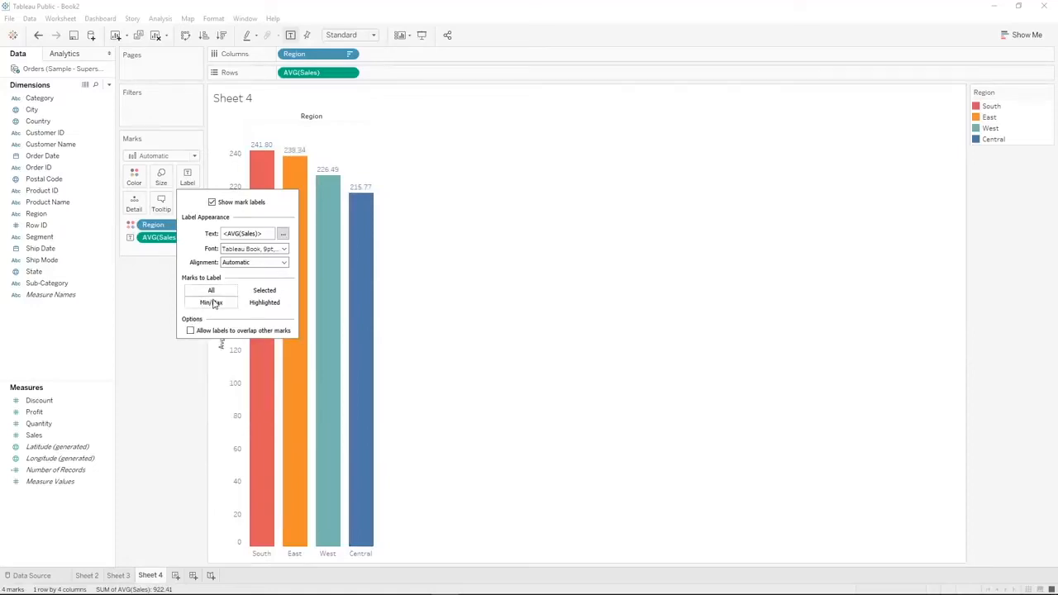
click(211, 302)
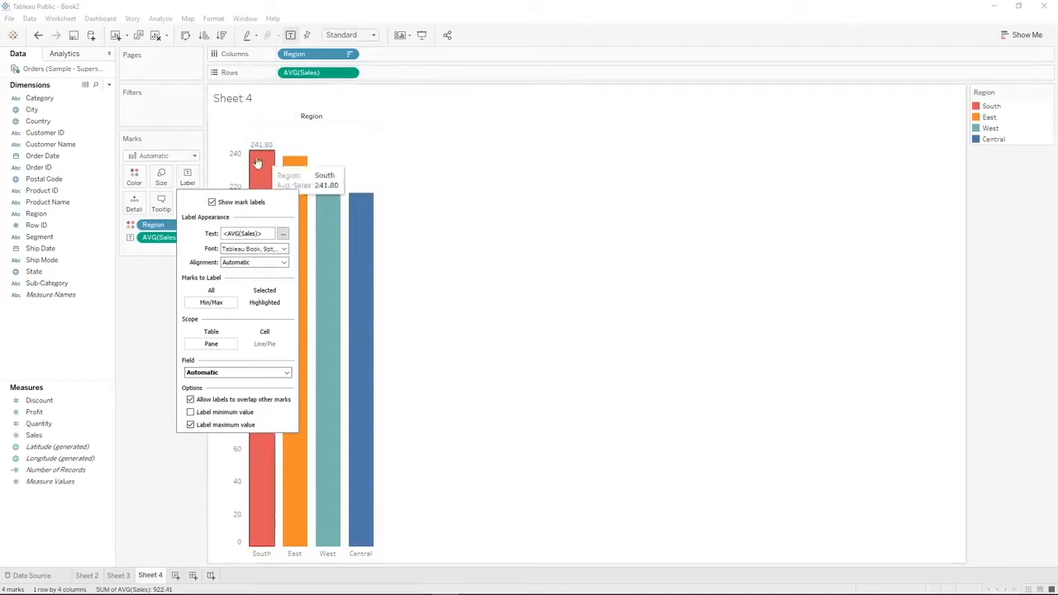
click(156, 309)
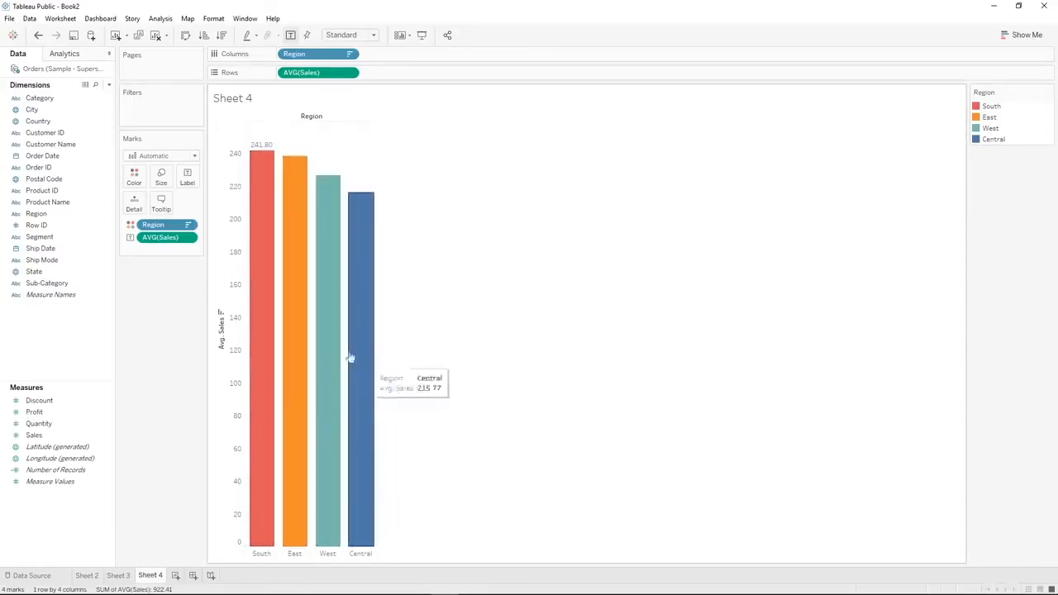
Show a Region filter and try excluding Central and South one at a time, restoring each region
right_click(58, 219)
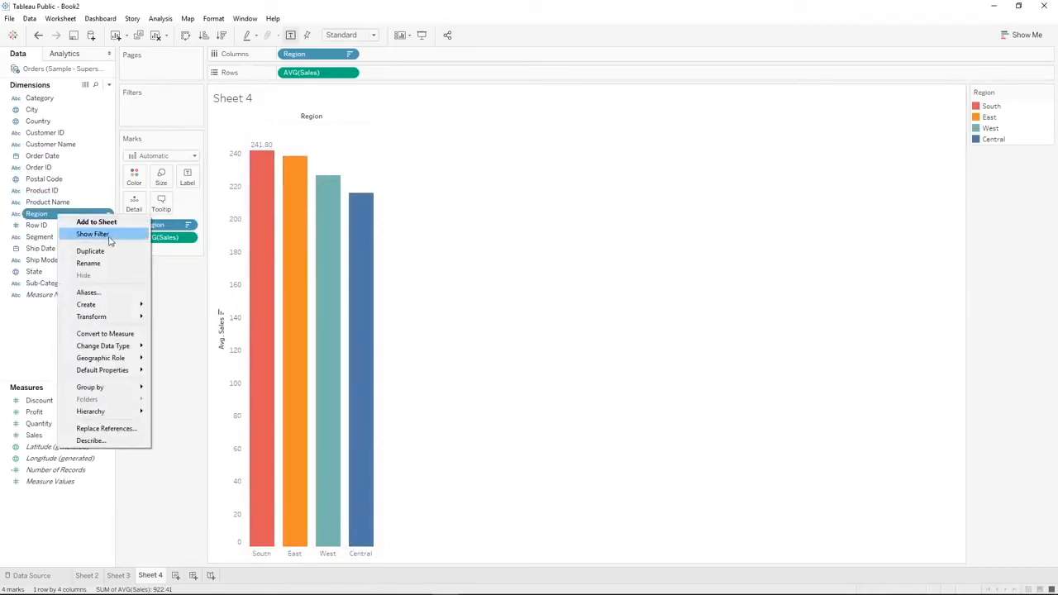
click(92, 234)
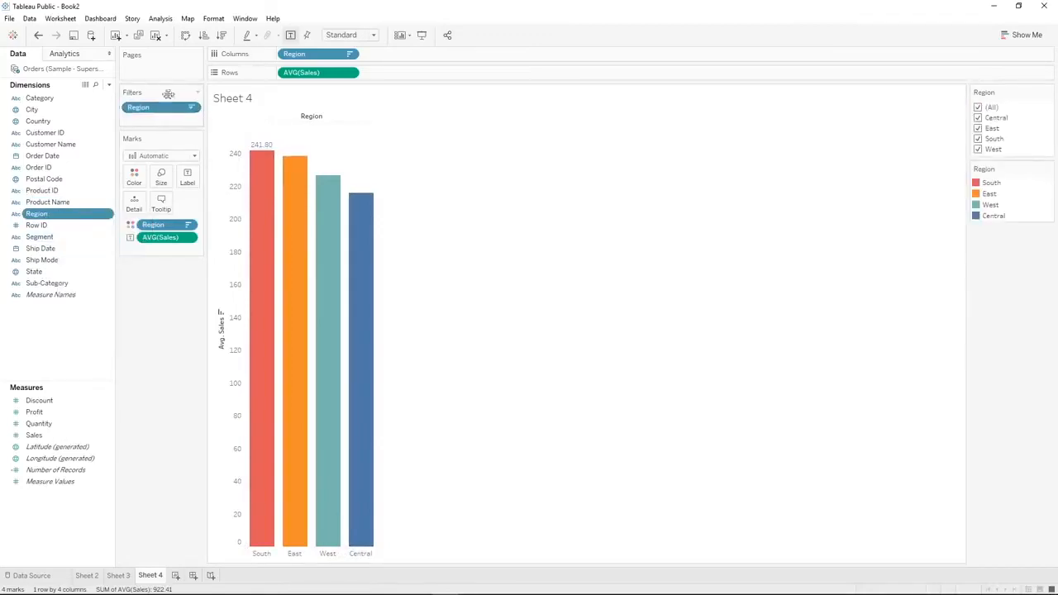
click(979, 118)
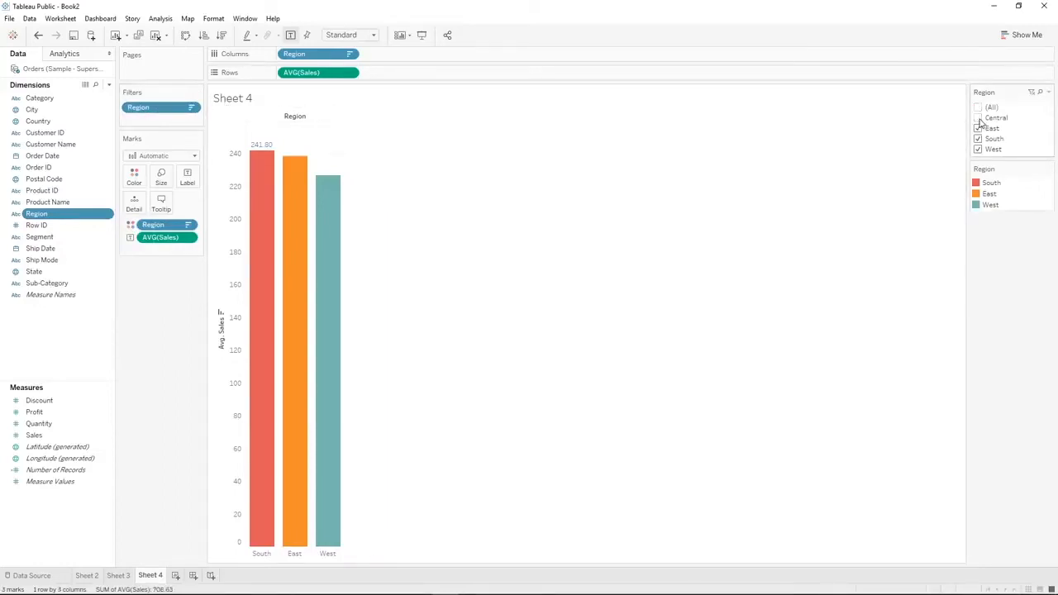
click(978, 118)
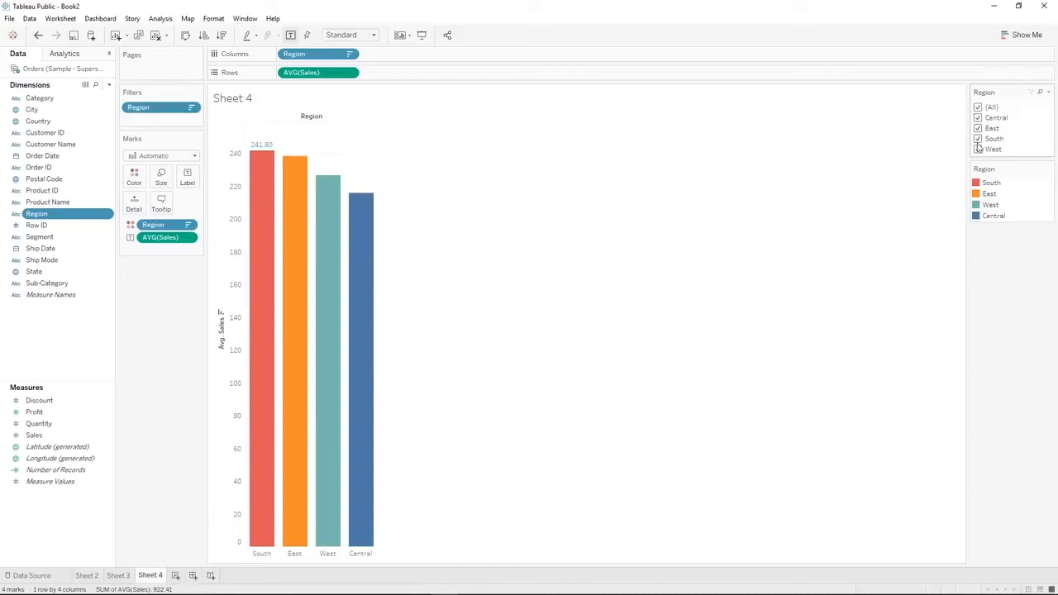
click(978, 139)
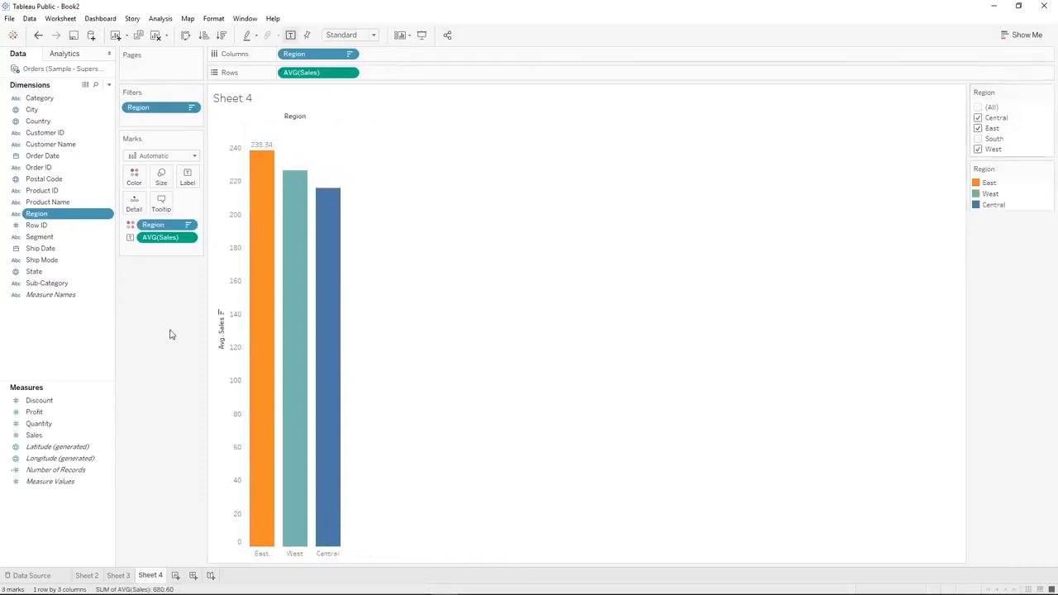
mouse_move(263, 157)
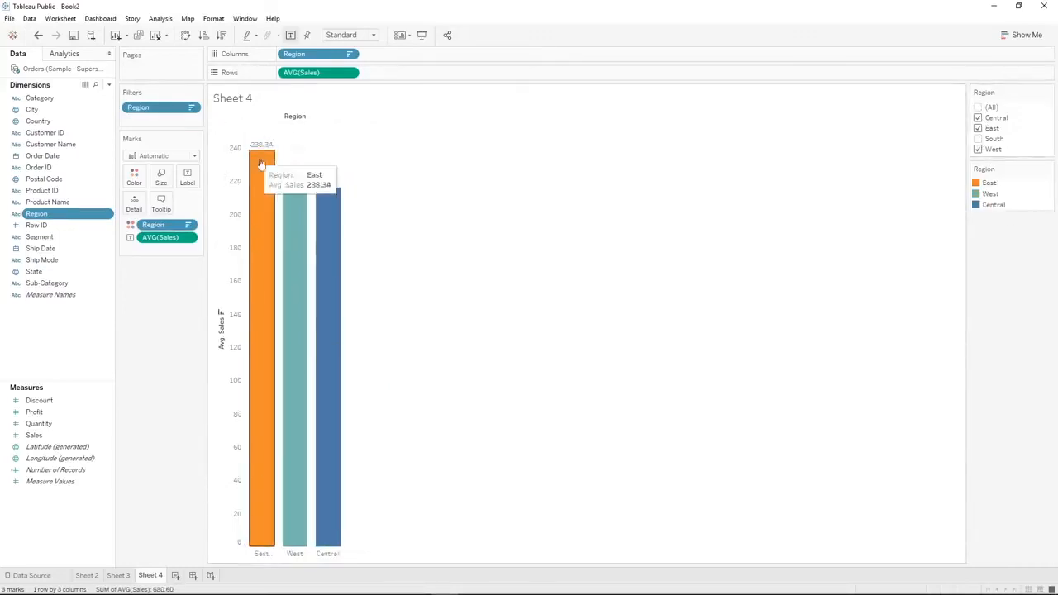
click(978, 139)
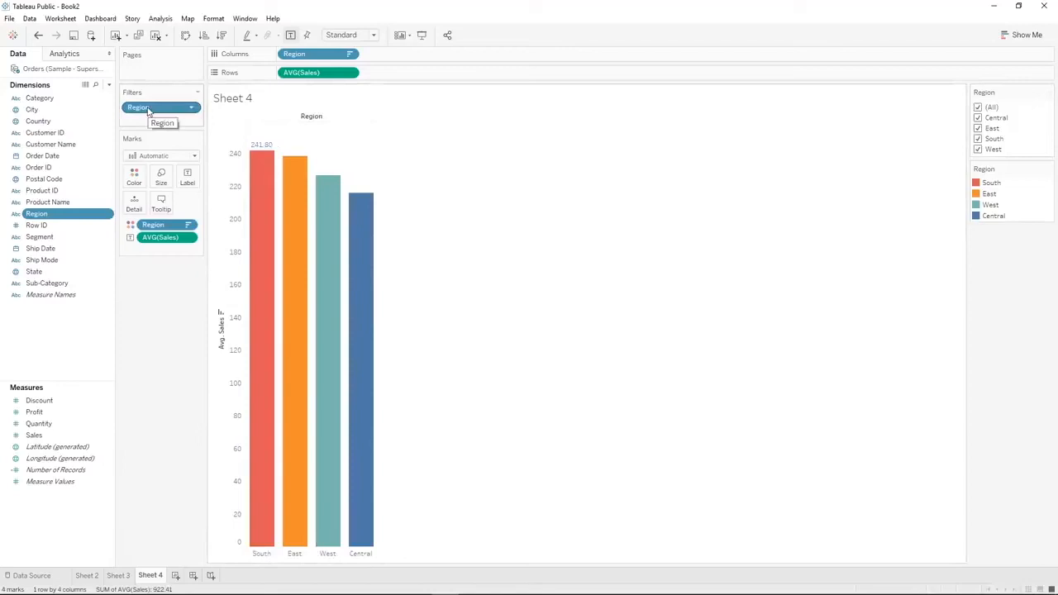
Remove the Region filter and look at the values offered for a Country filter without applying it
drag(148, 111, 157, 331)
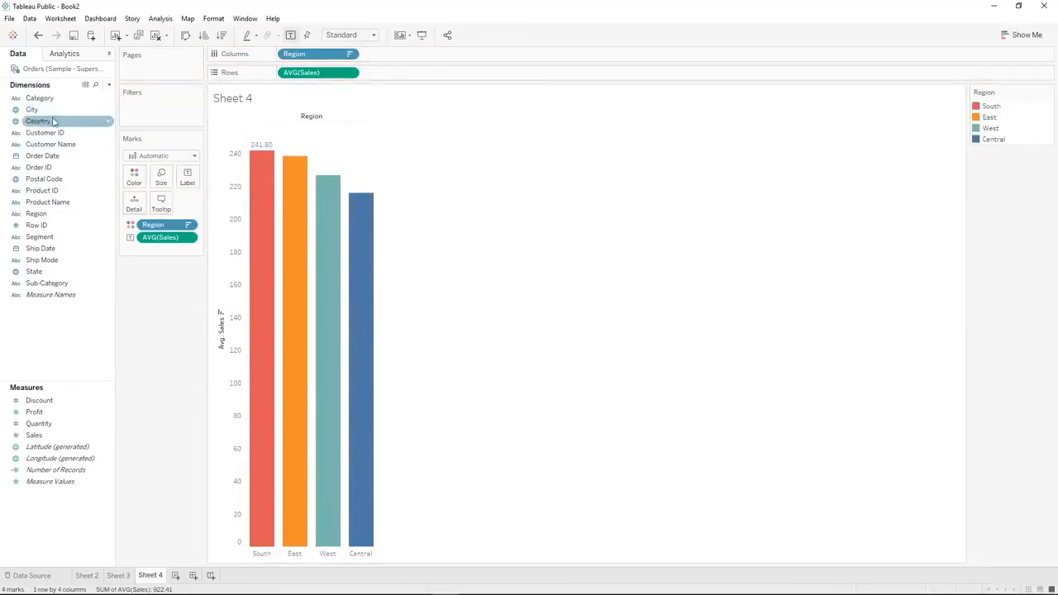
drag(52, 123, 148, 116)
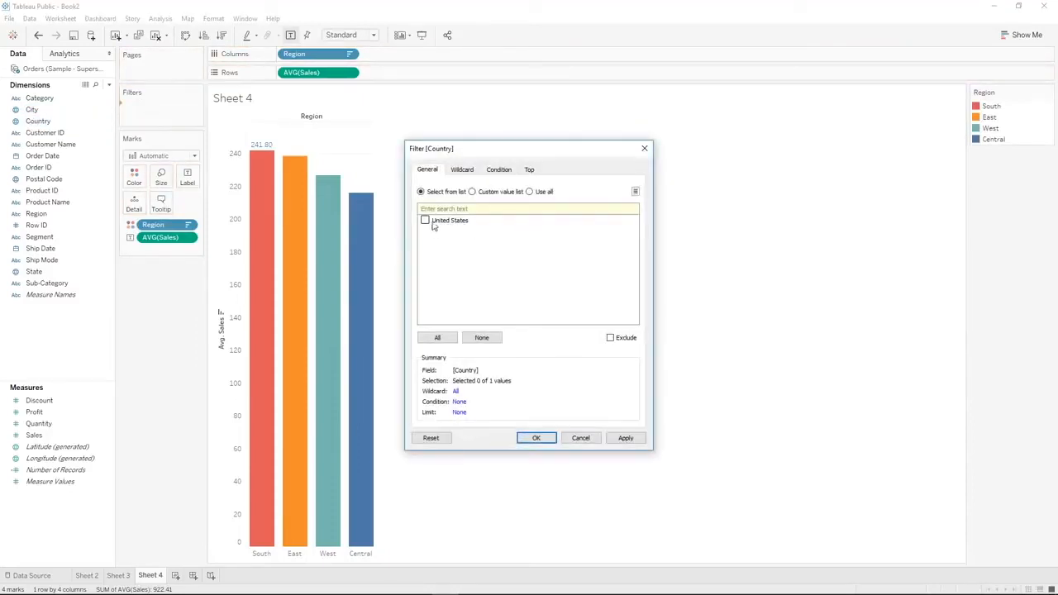
click(644, 147)
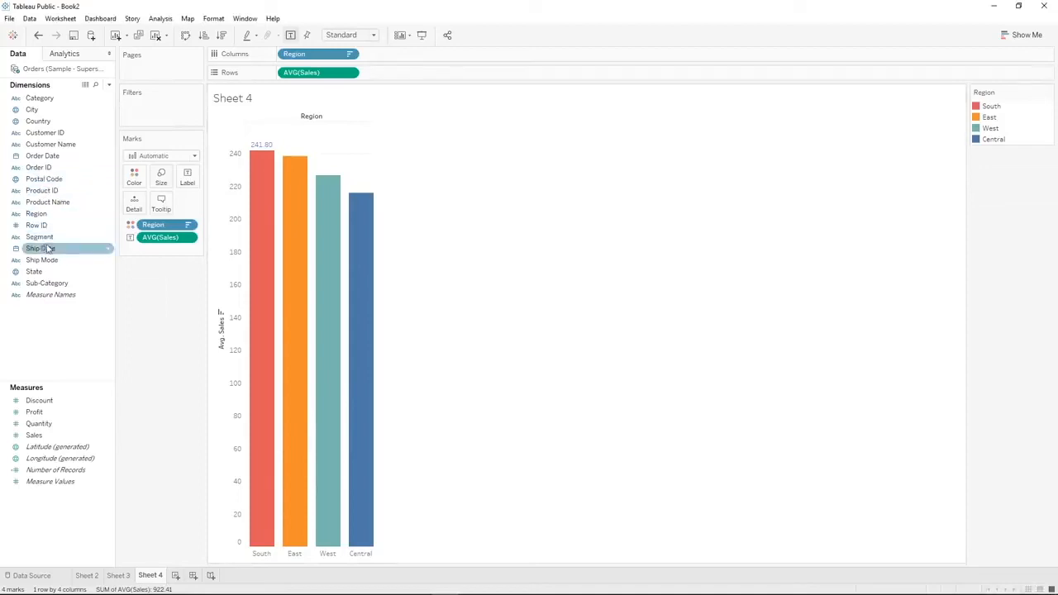
Add Category as a filter with all of its values selected, and show its filter control beside the chart
drag(69, 97, 176, 111)
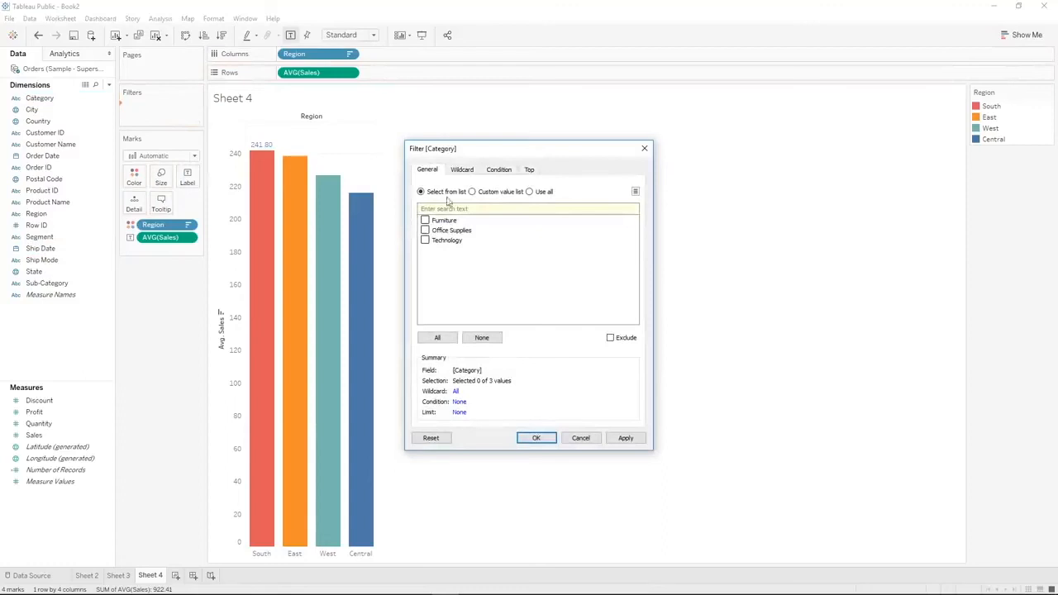
click(437, 338)
click(539, 441)
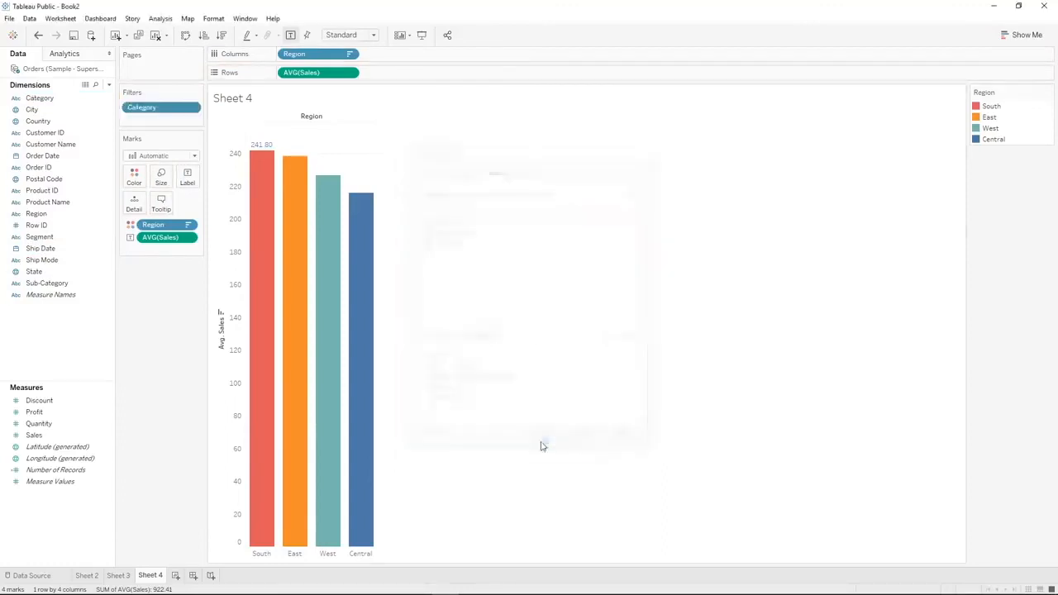
right_click(152, 109)
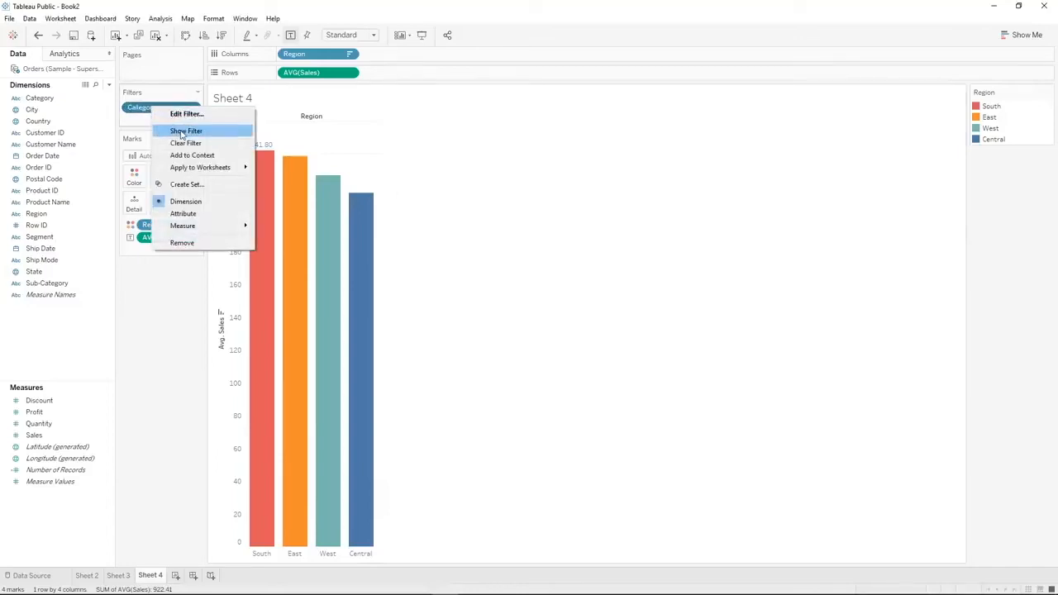
click(178, 133)
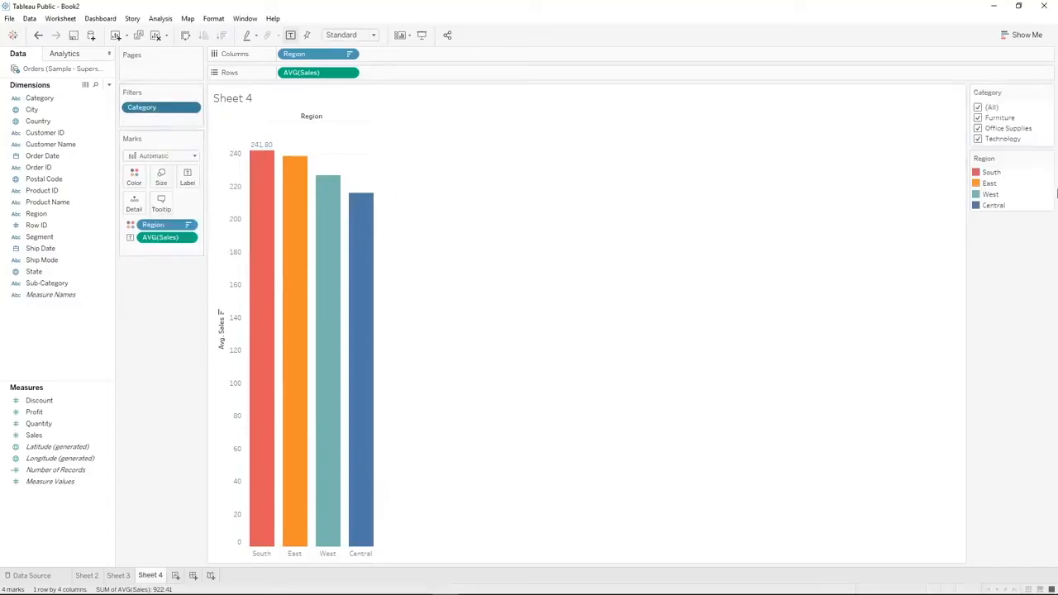
Try the Category filter by excluding Technology, keeping Furniture and Technology, and keeping only Technology, and restore all categories
click(978, 138)
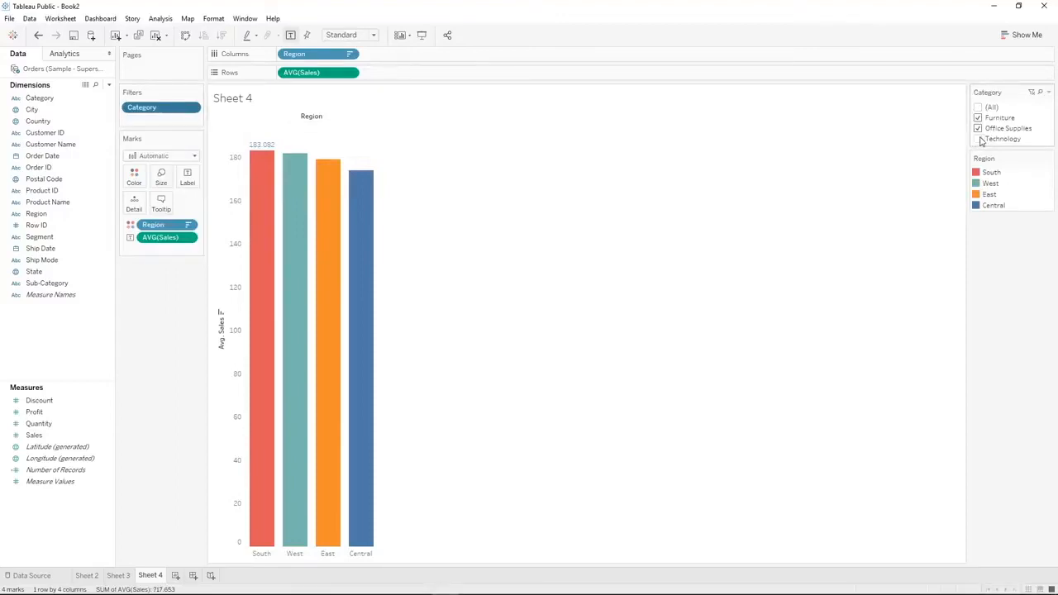
click(978, 139)
click(978, 128)
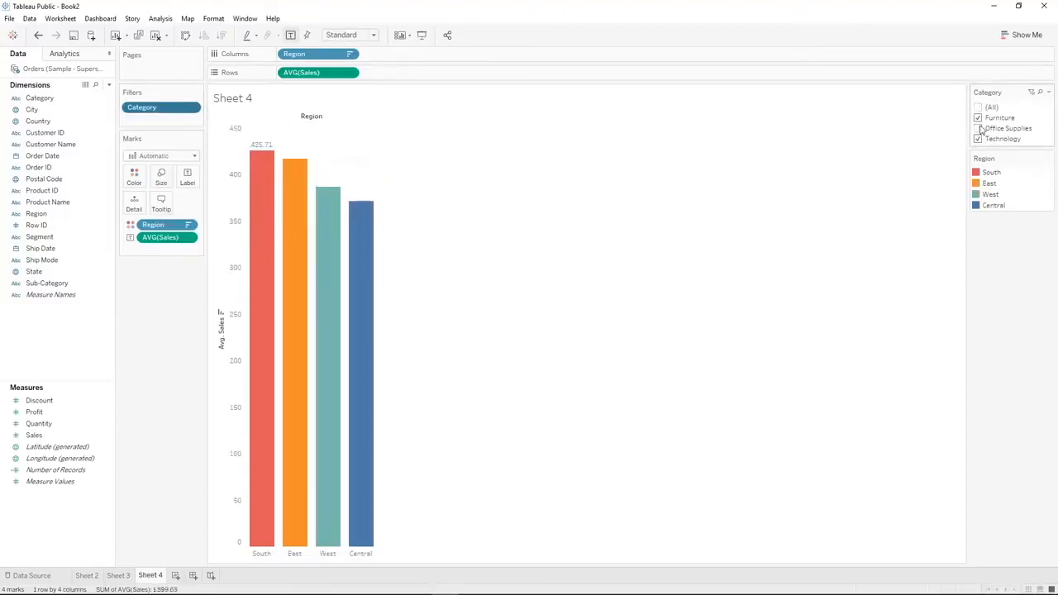
click(978, 118)
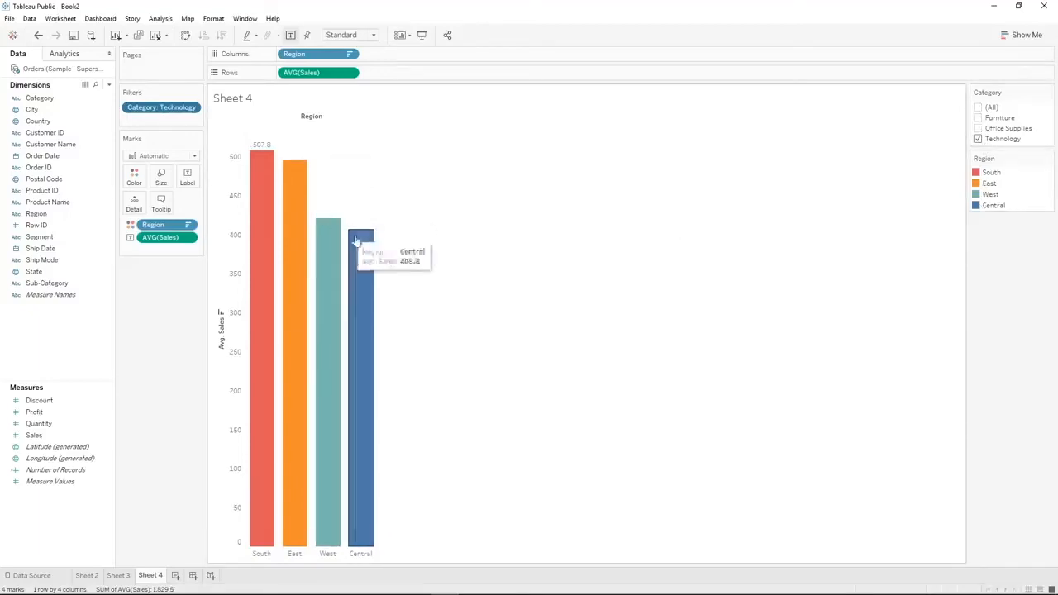
click(979, 107)
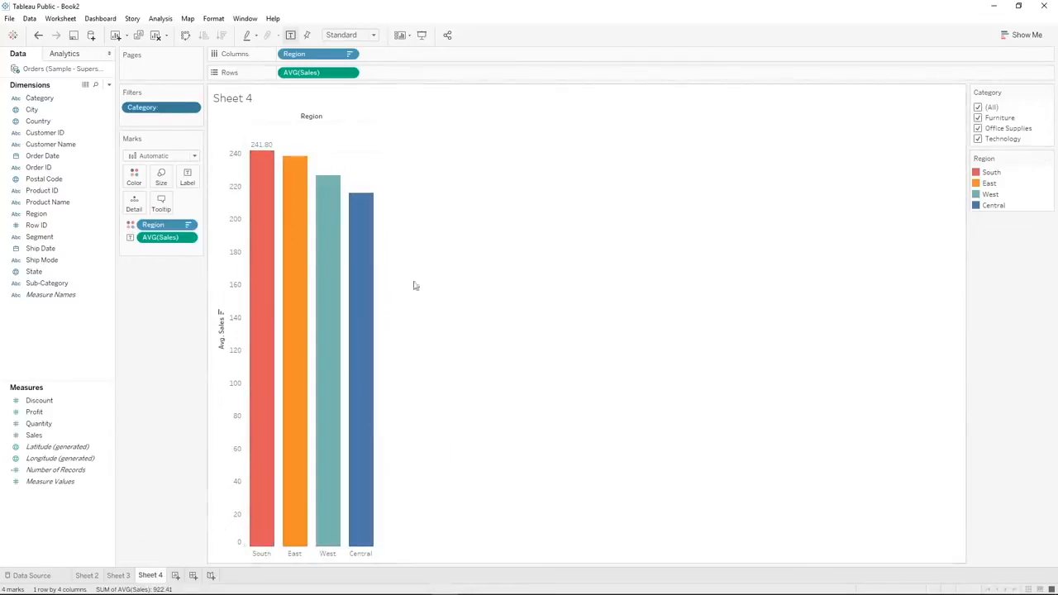
Change the mark type to Line and remove the Region coloring from the marks
click(139, 156)
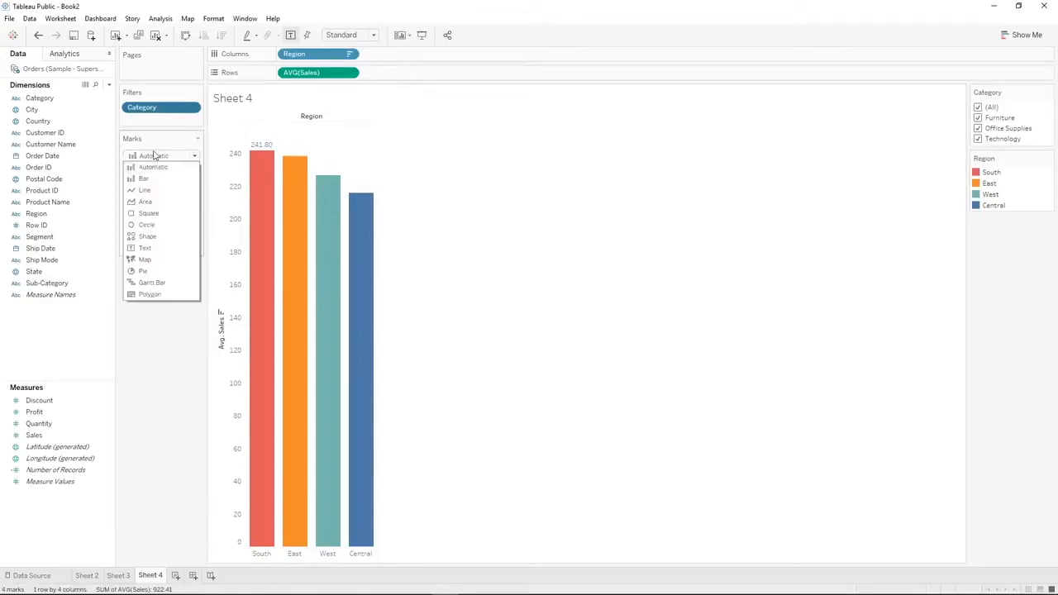
click(154, 156)
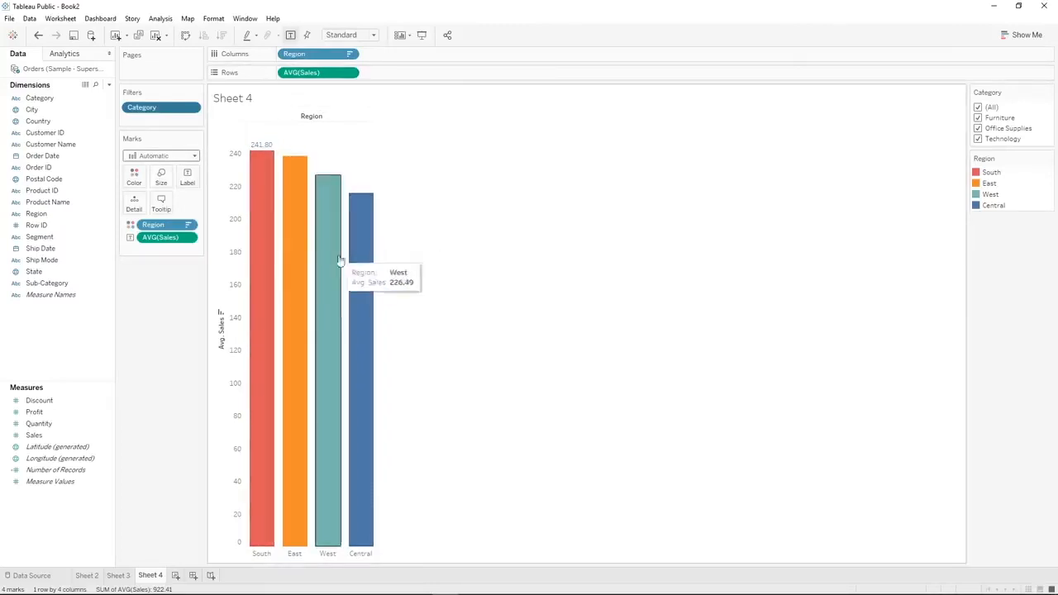
click(159, 158)
click(142, 193)
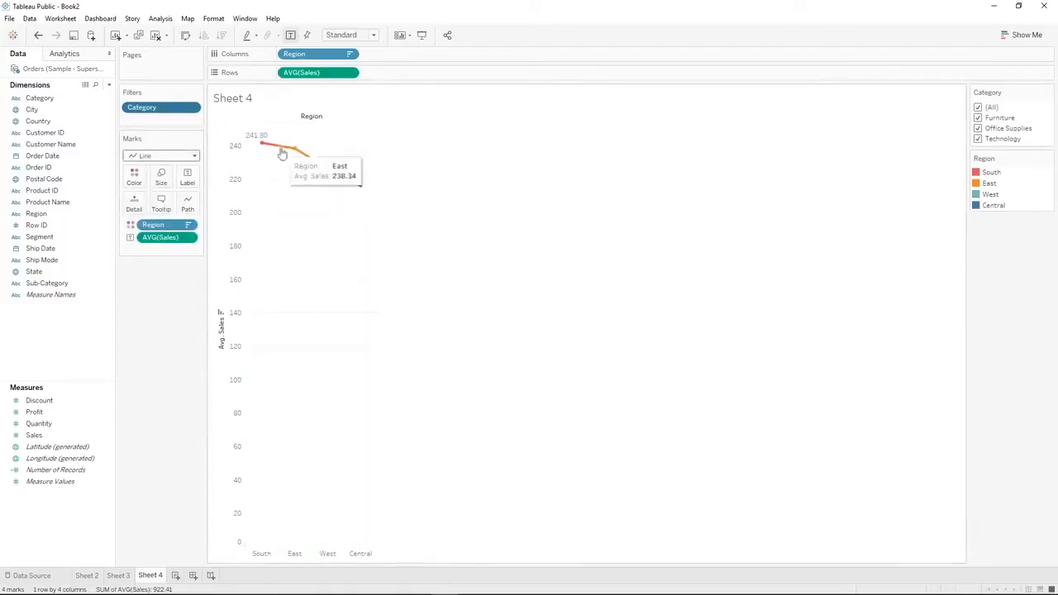
drag(167, 225, 165, 347)
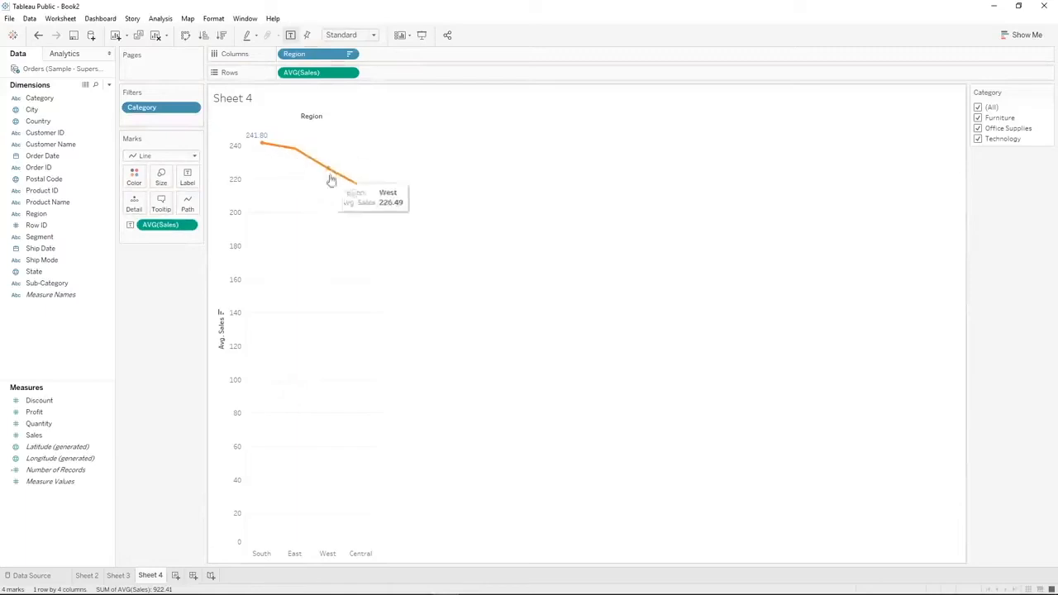
Set the mark type back to Bar and look over the chart types offered by Show Me
click(162, 155)
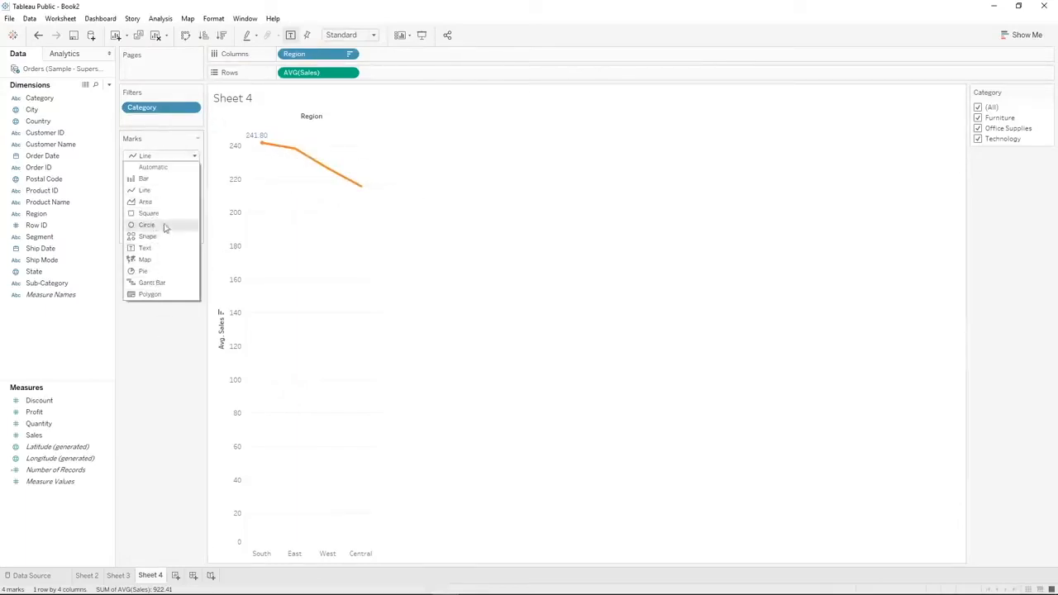
click(177, 180)
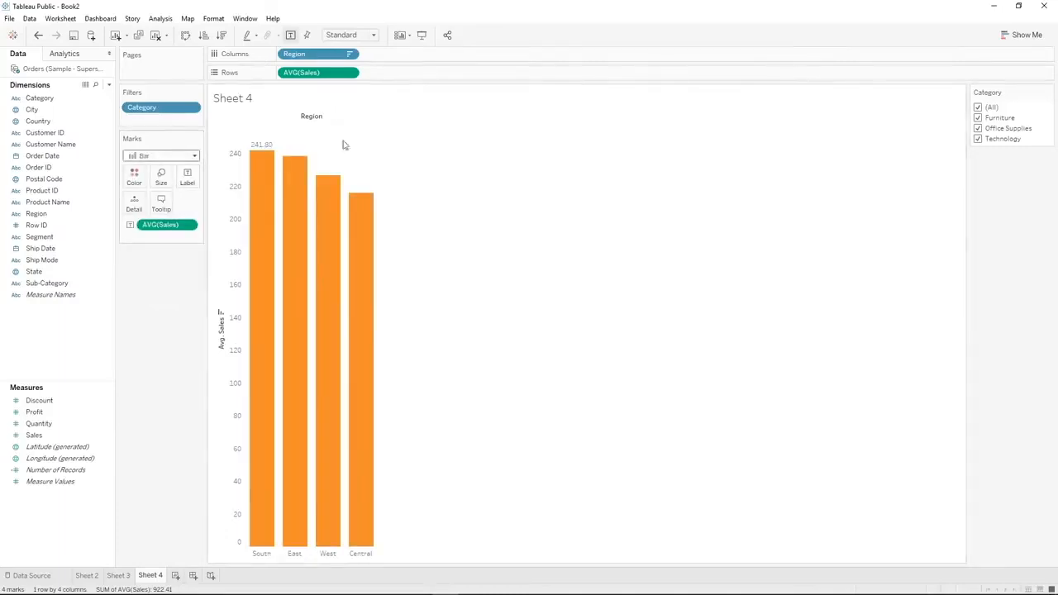
click(1040, 35)
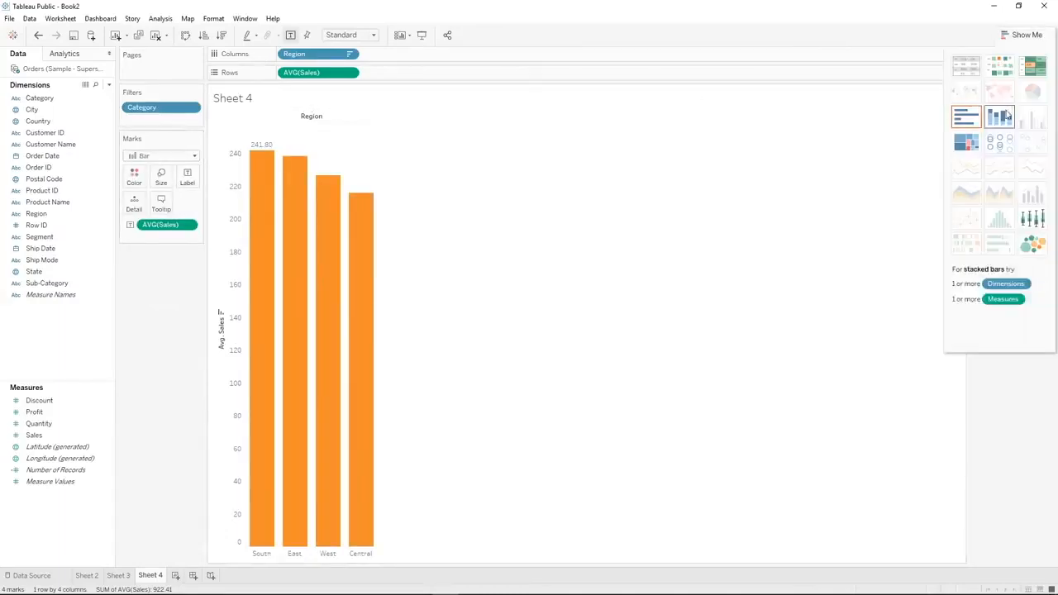
click(1023, 34)
click(142, 156)
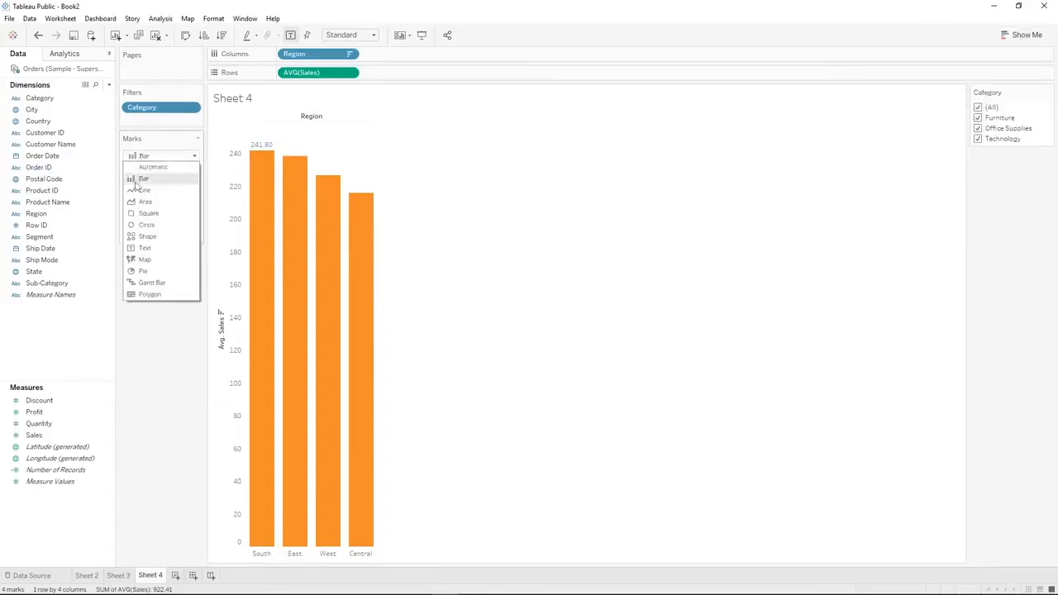
click(166, 181)
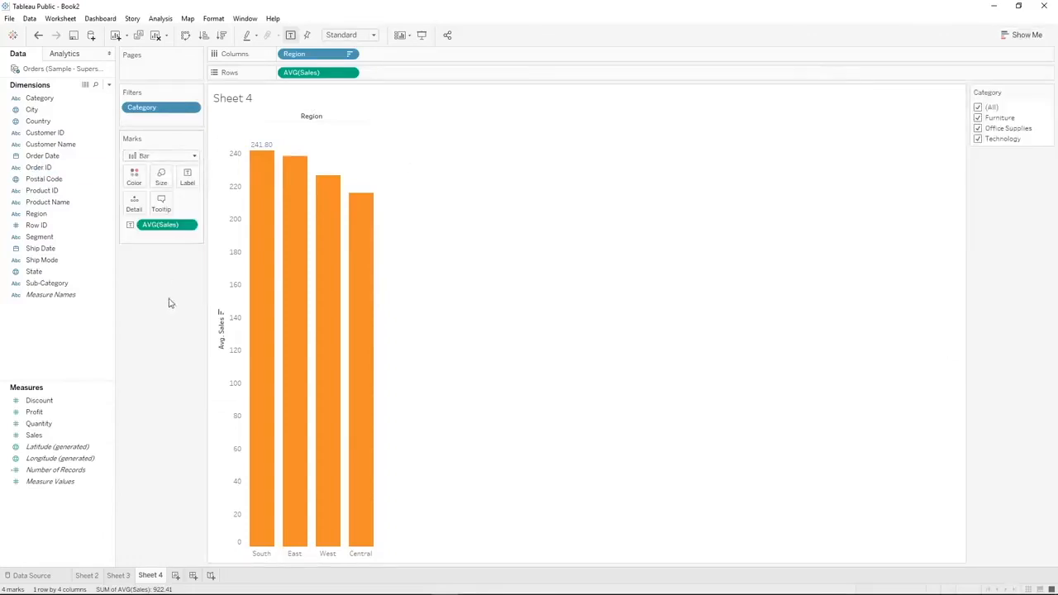
Create a new worksheet and build a scatter plot with Discount on columns and Sales on rows
click(176, 576)
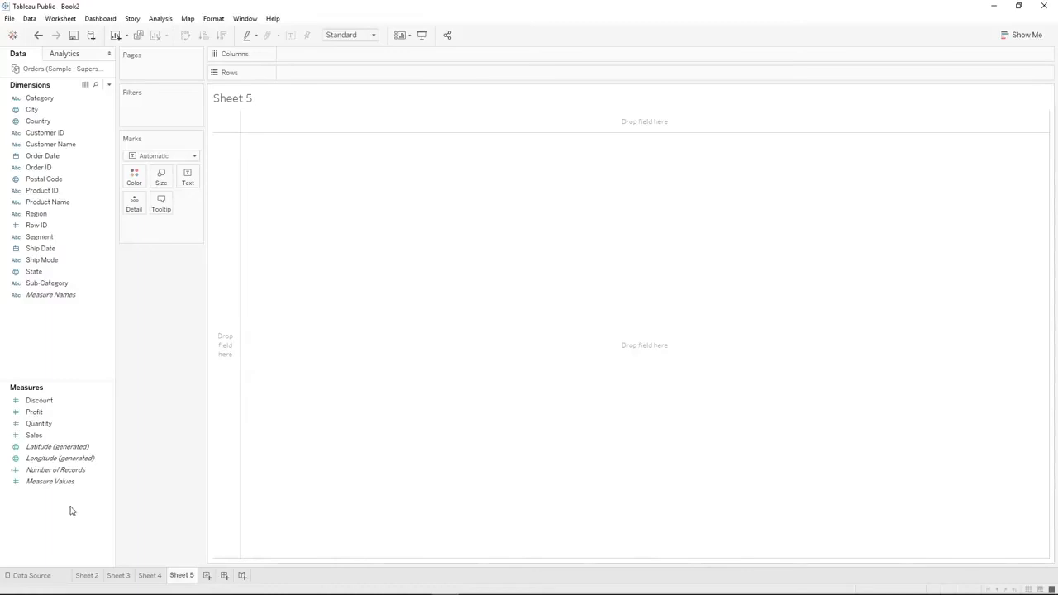
click(61, 435)
drag(56, 435, 314, 71)
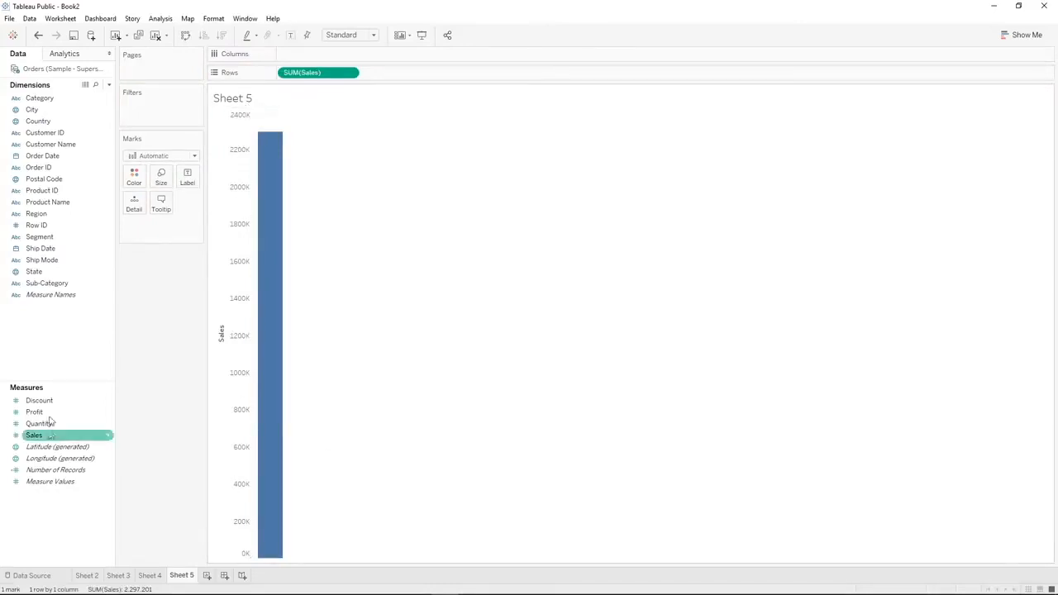
drag(40, 436, 322, 55)
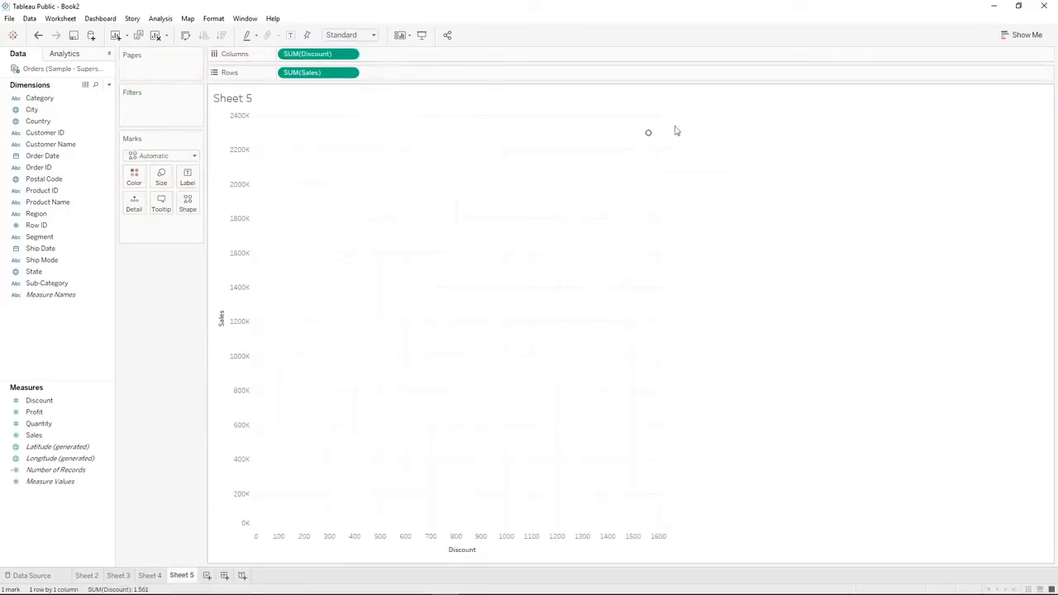
mouse_move(650, 136)
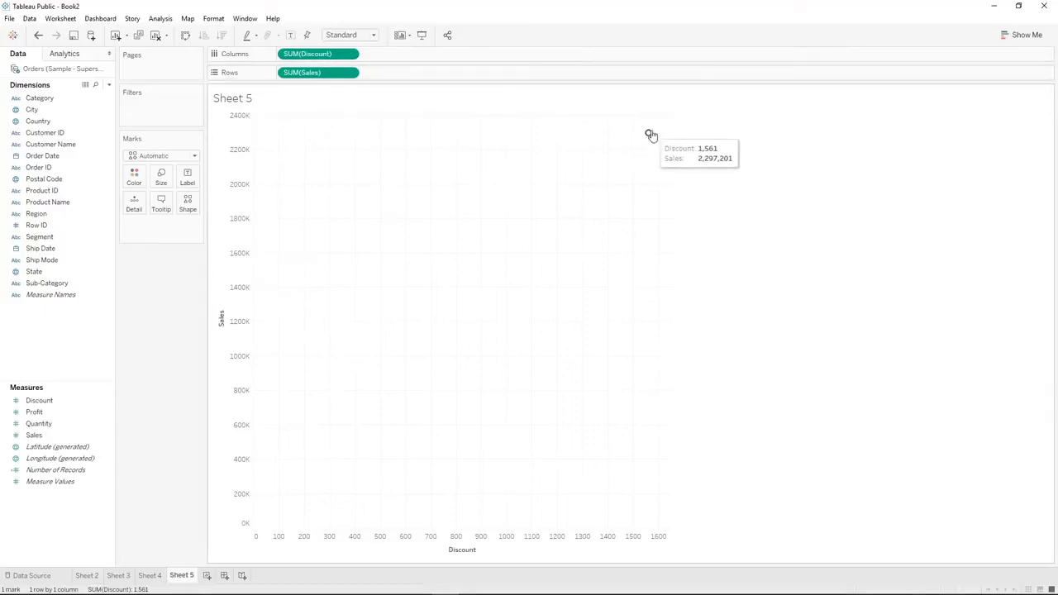
Break the single scatter mark down by Order ID as a detail of the marks
mouse_move(42, 168)
mouse_down()
mouse_move(144, 207)
mouse_move(43, 165)
mouse_up()
click(41, 159)
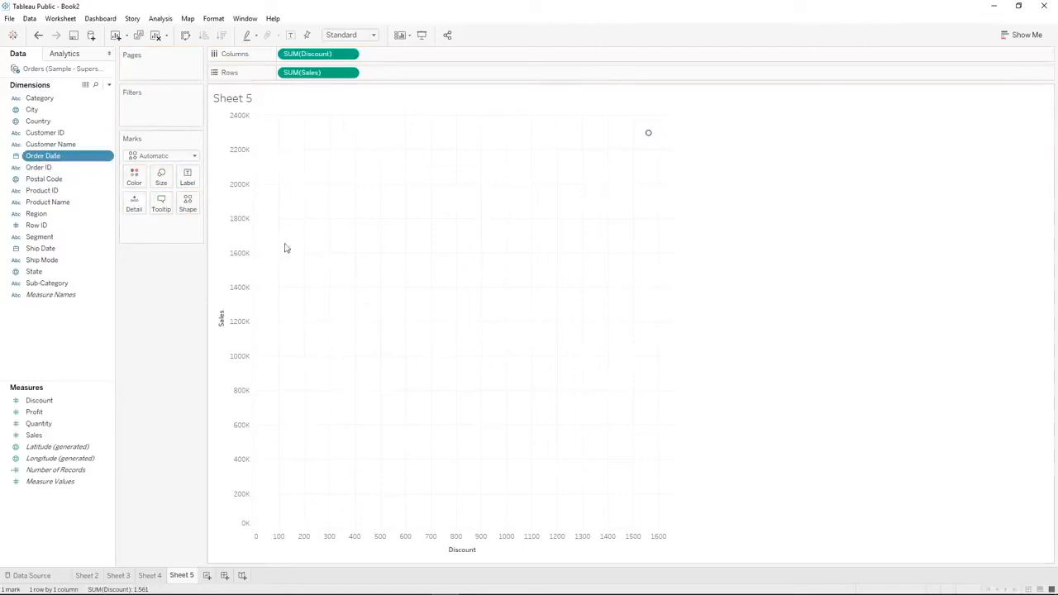
drag(39, 167, 134, 204)
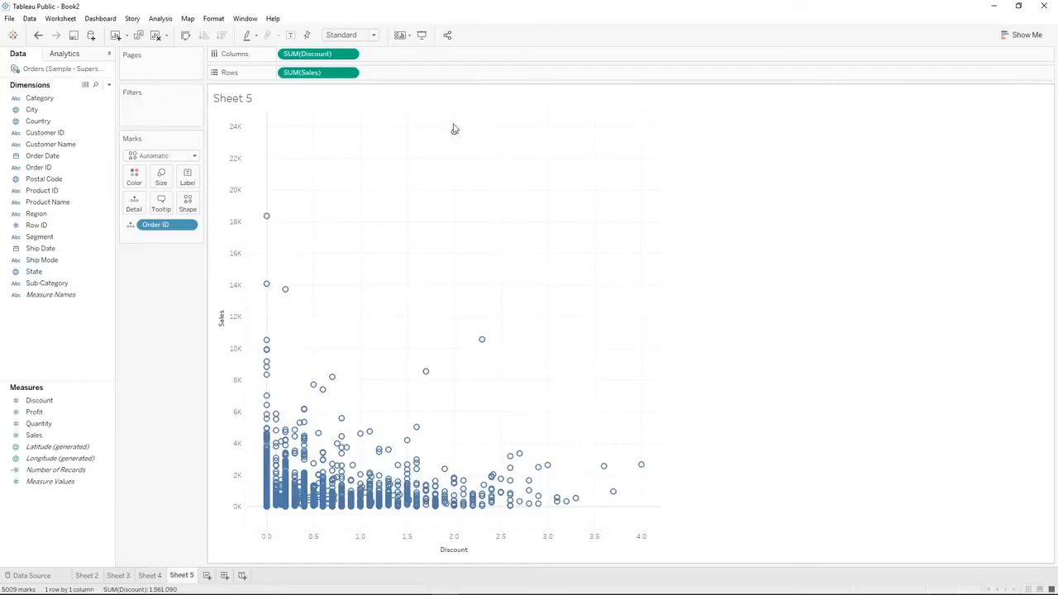
mouse_move(456, 134)
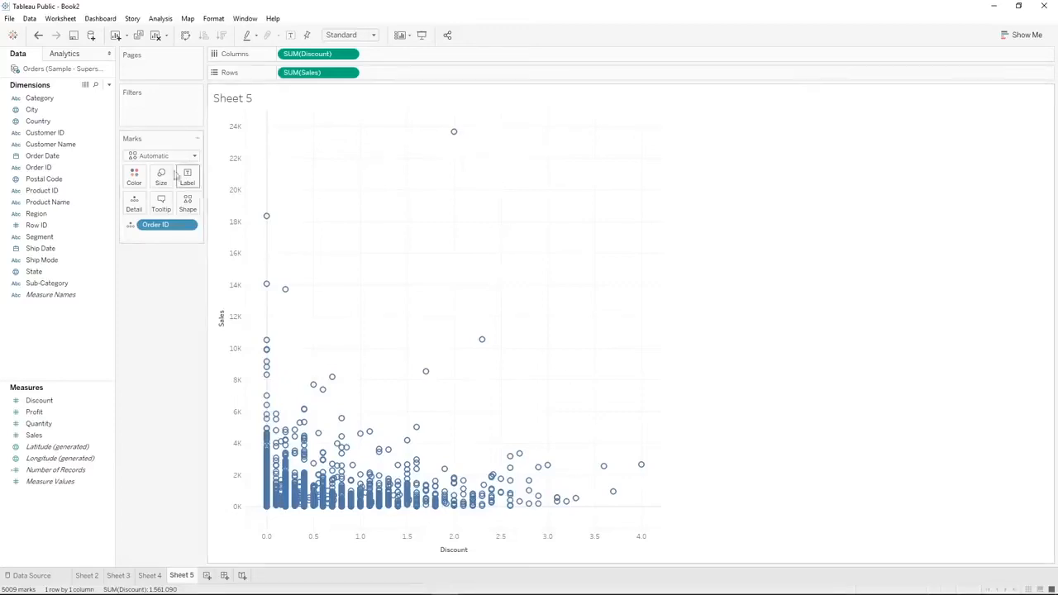
Replace the Order ID detail with Product ID and assign Category to the mark shapes
drag(51, 196, 160, 227)
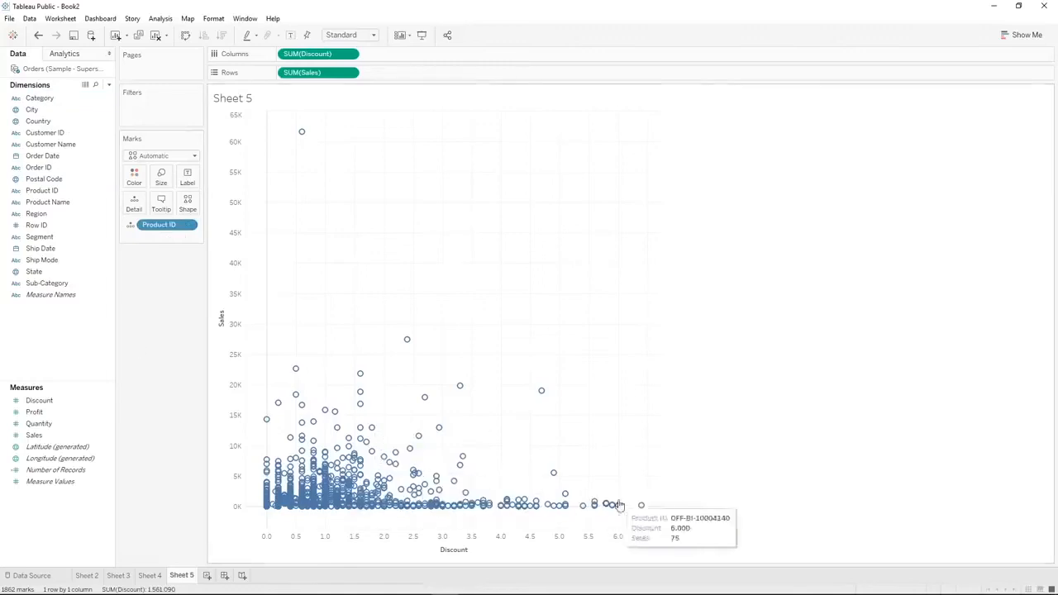
drag(63, 144, 188, 204)
click(634, 271)
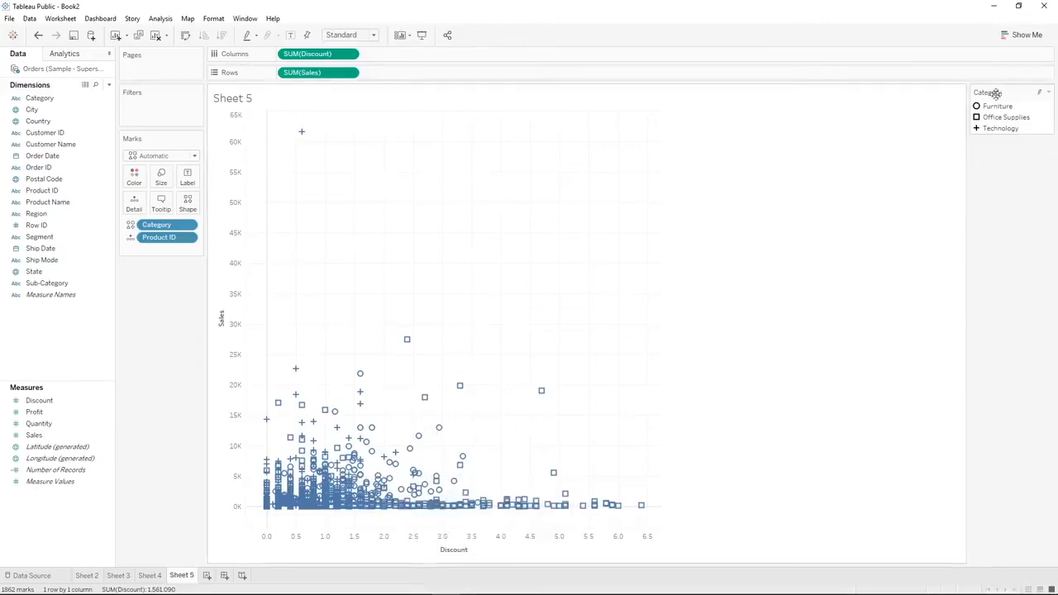
Highlight the Furniture and Technology marks in turn from the Category shape legend, and clear the highlighting
mouse_move(993, 111)
click(1039, 95)
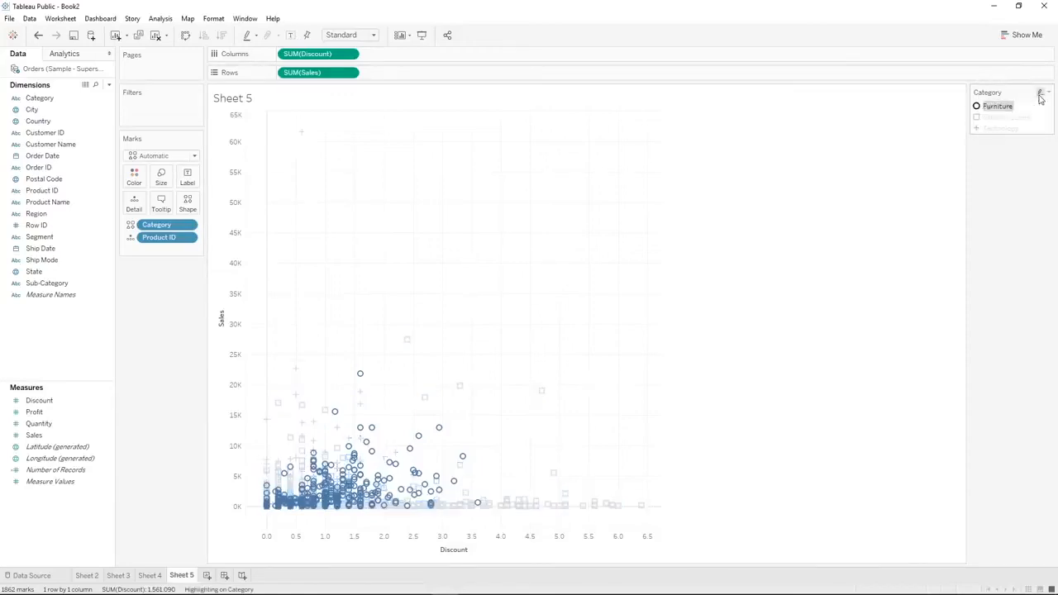
double_click(999, 109)
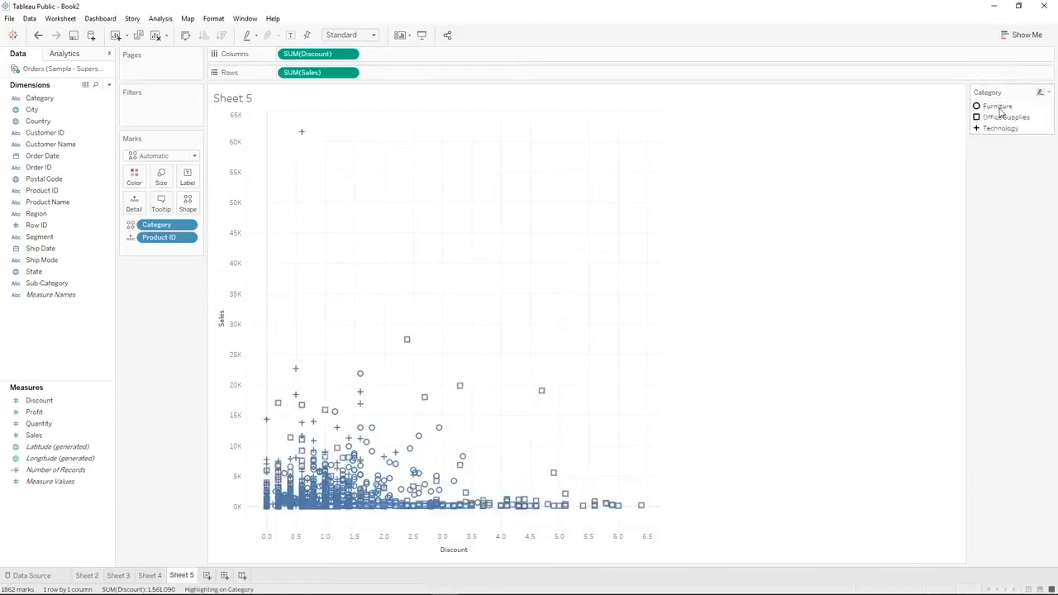
click(658, 195)
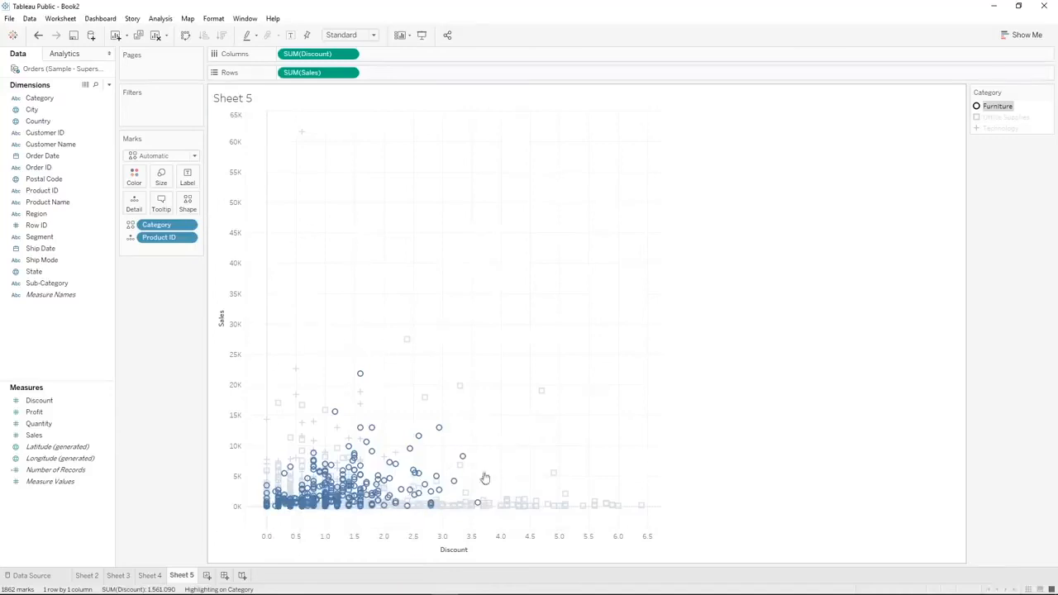
click(978, 129)
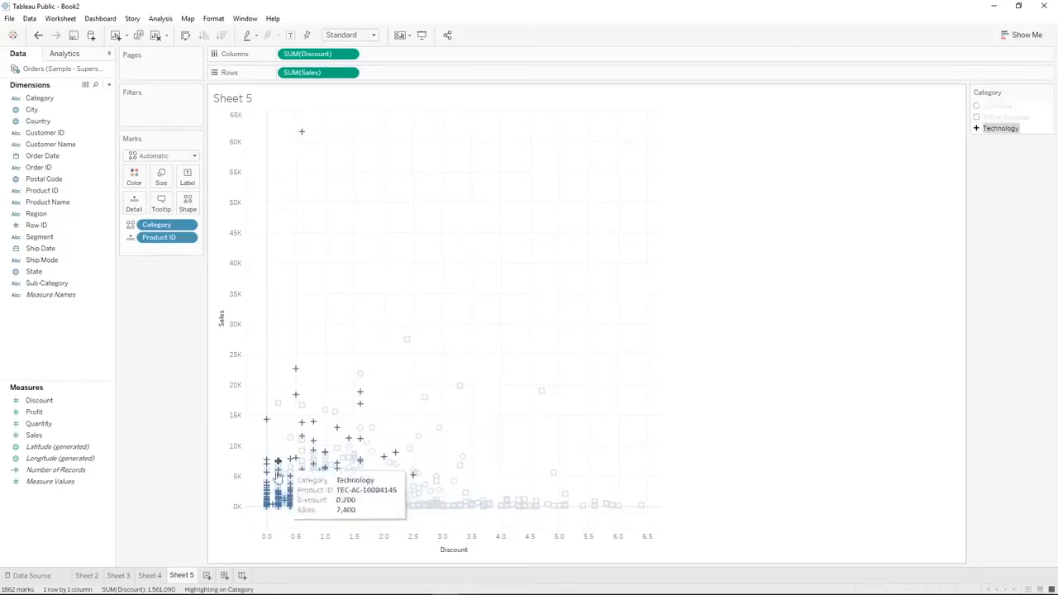
click(976, 132)
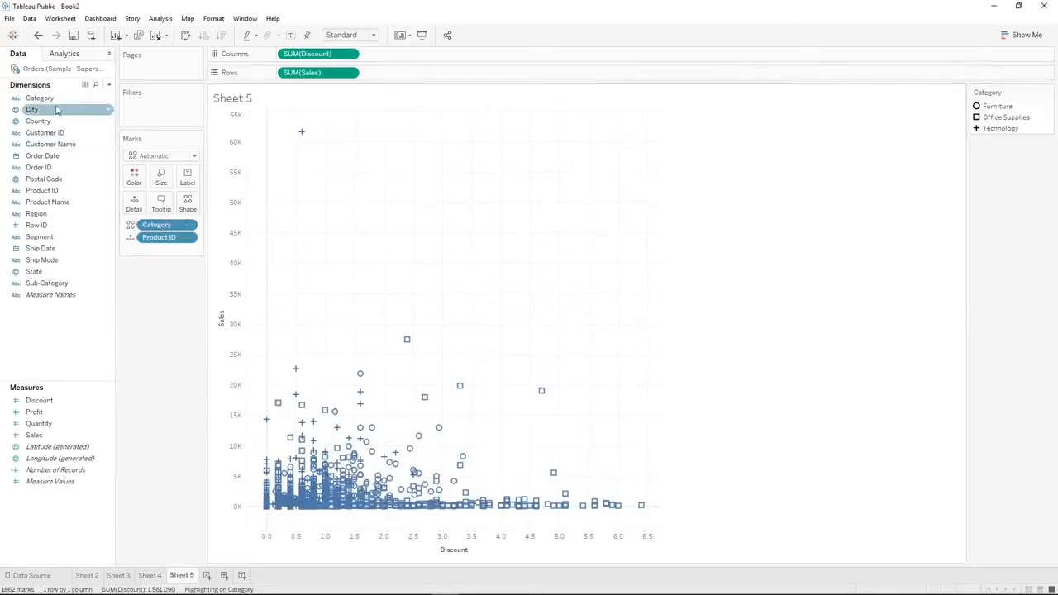
Color the scatter plot marks by Category
drag(38, 98, 137, 179)
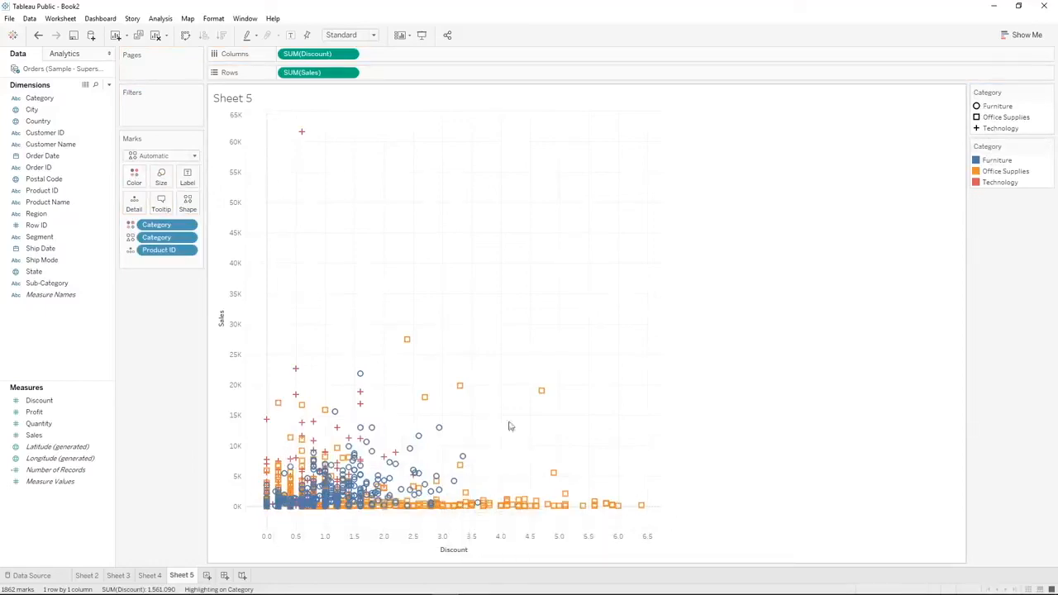
drag(484, 367, 674, 520)
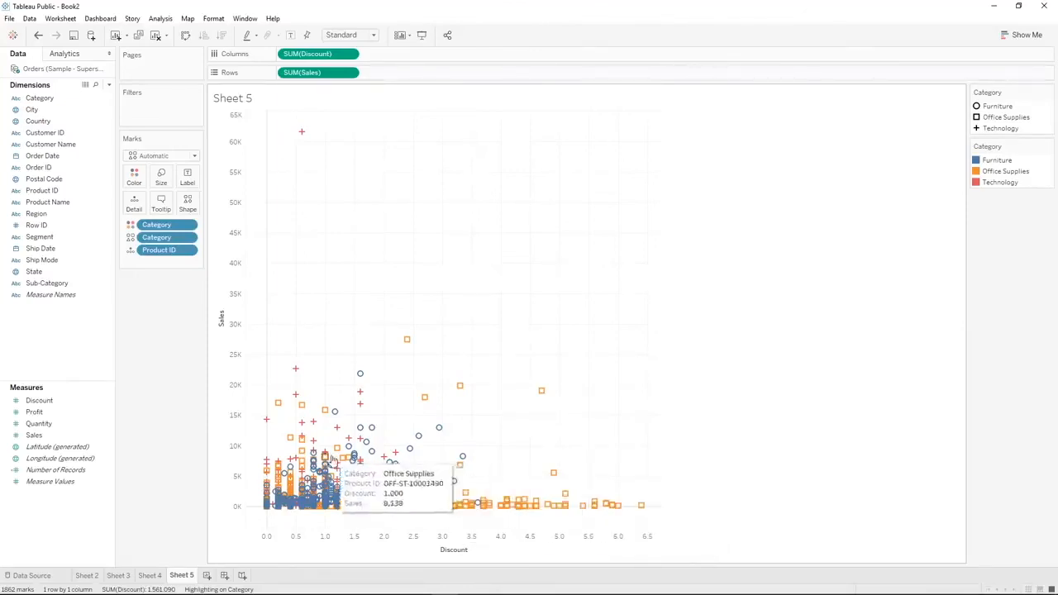
mouse_move(302, 137)
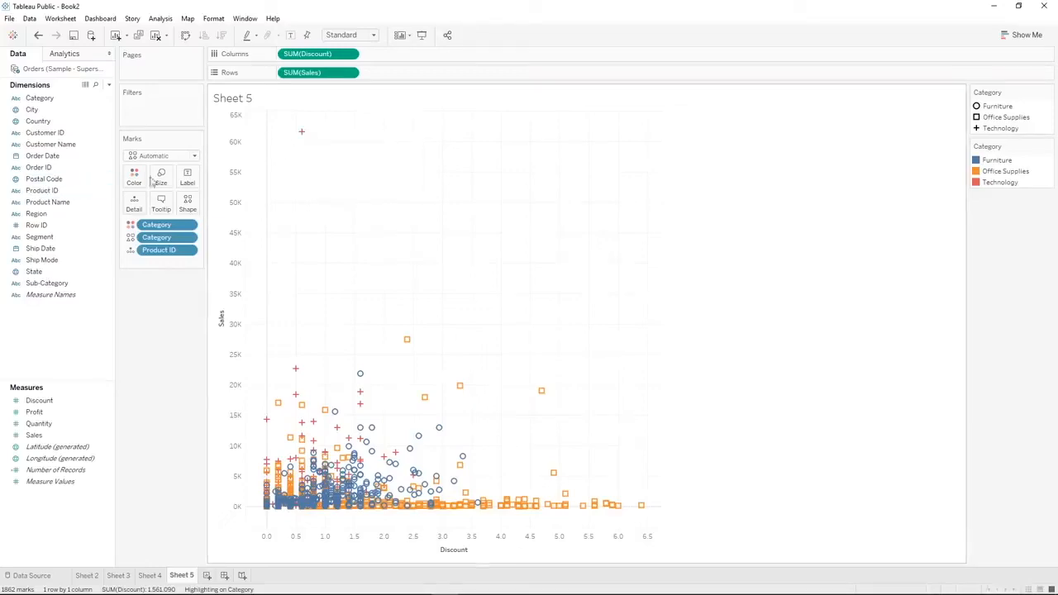
Replace the Product ID detail with Product Name, and read the tooltips of the outlying marks
drag(75, 203, 183, 254)
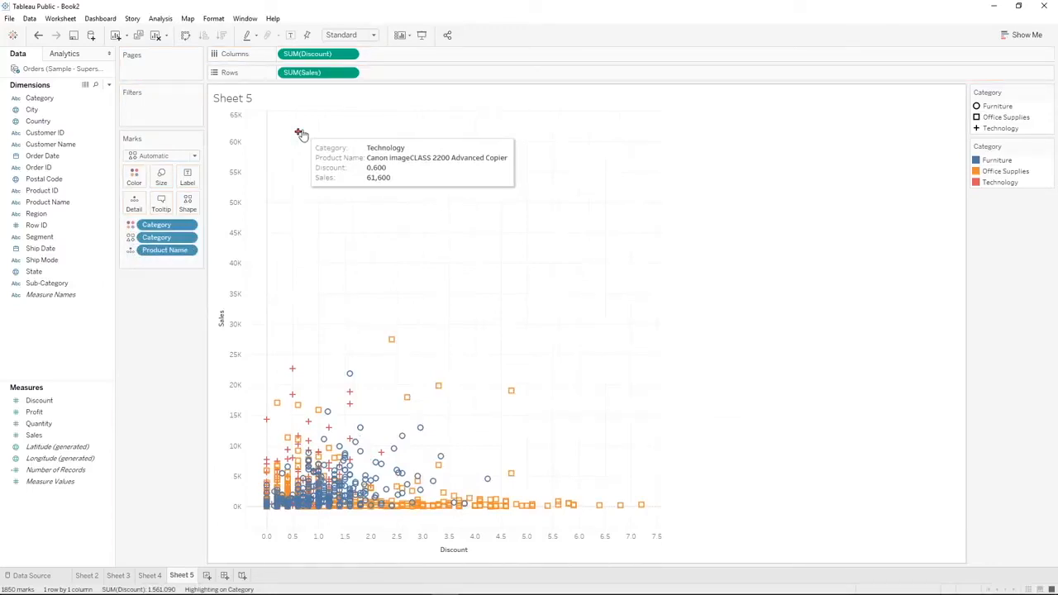
mouse_move(643, 505)
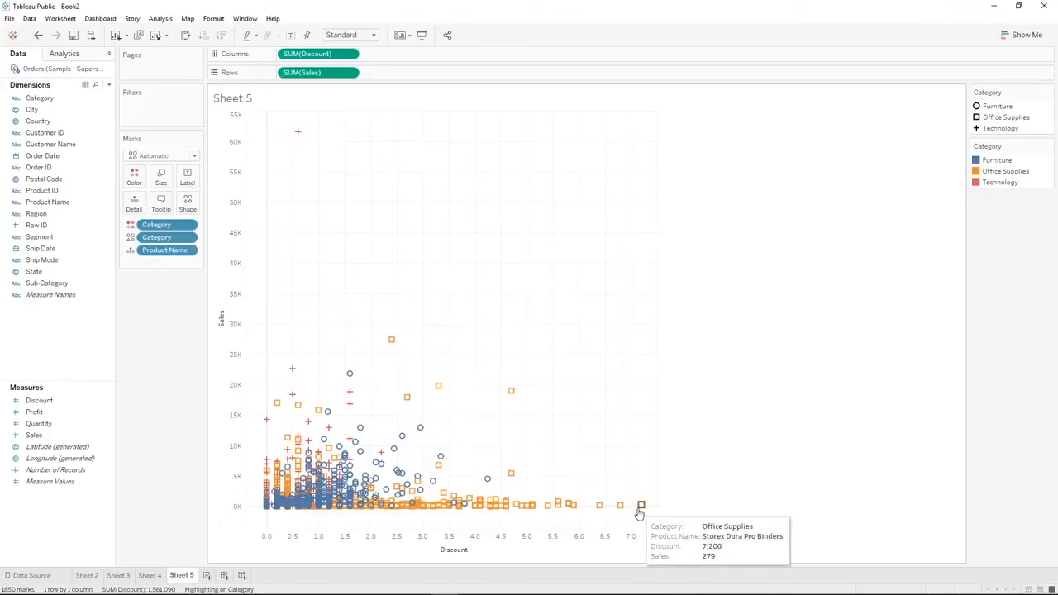
mouse_move(506, 504)
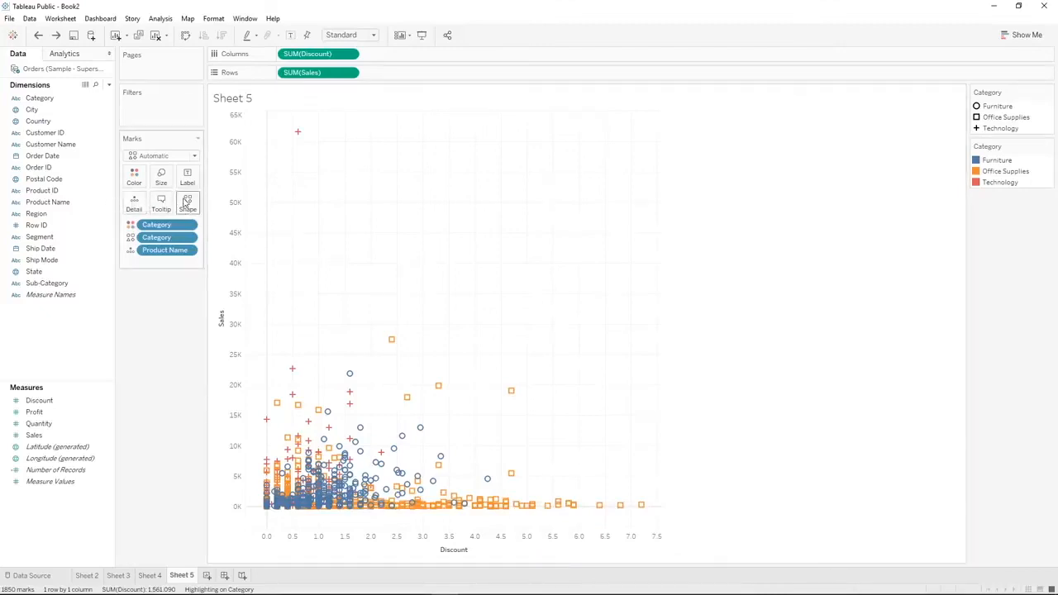
Highlight Furniture, Office Supplies and Technology one after another in the scatter plot, and clear the highlighting
click(997, 112)
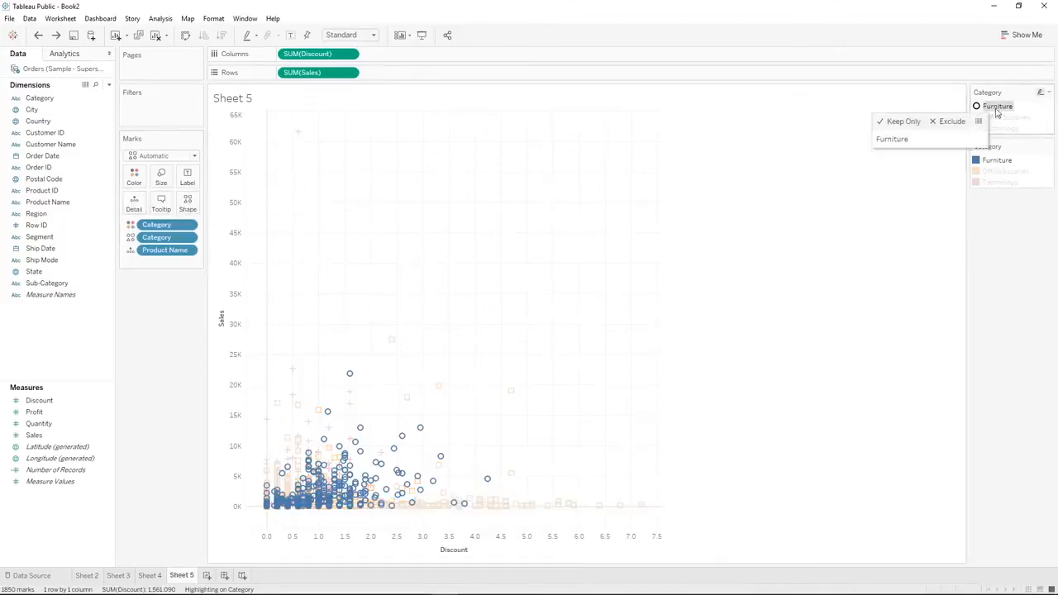
click(1002, 122)
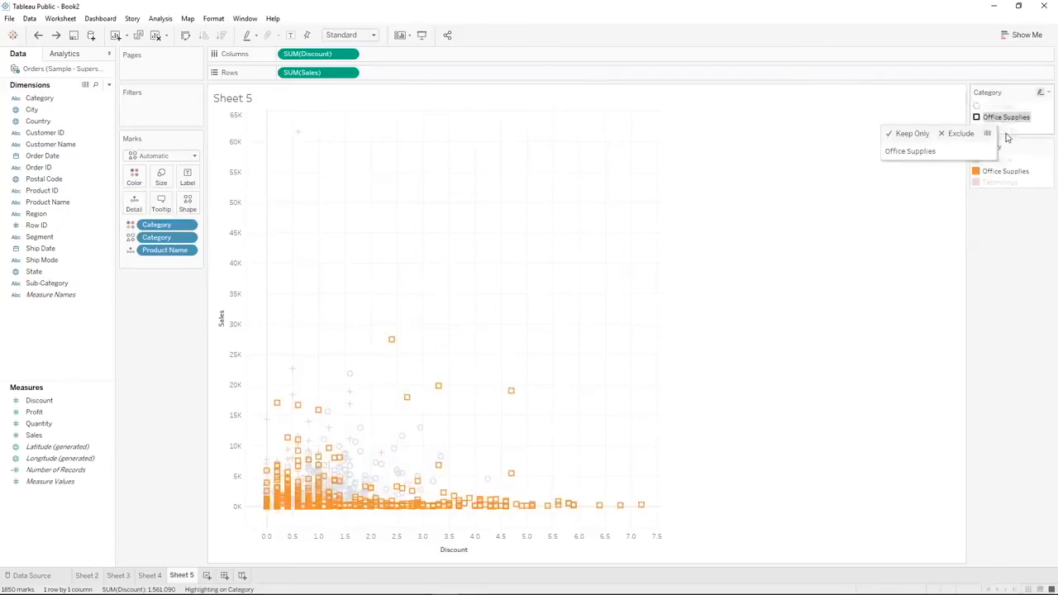
click(1012, 128)
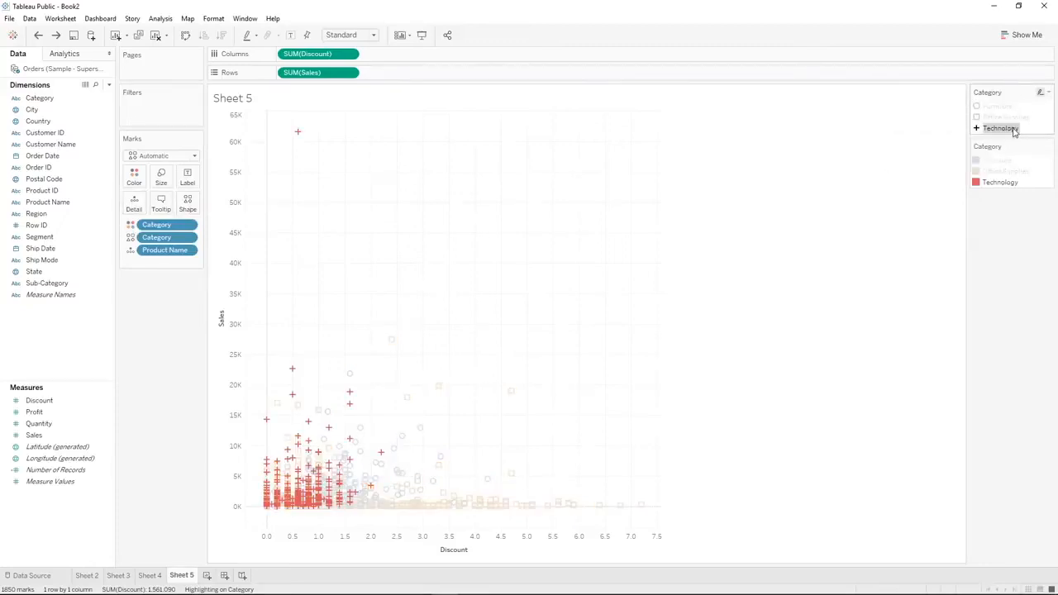
click(1014, 130)
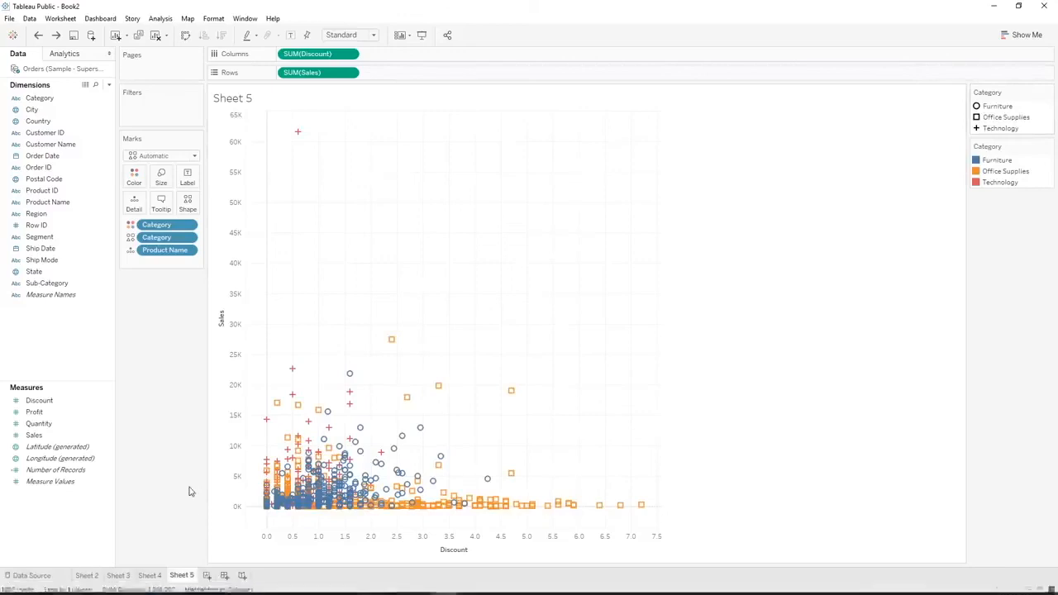
Create a new worksheet with a bar chart of Profit on rows by Sub-Category on columns
click(207, 576)
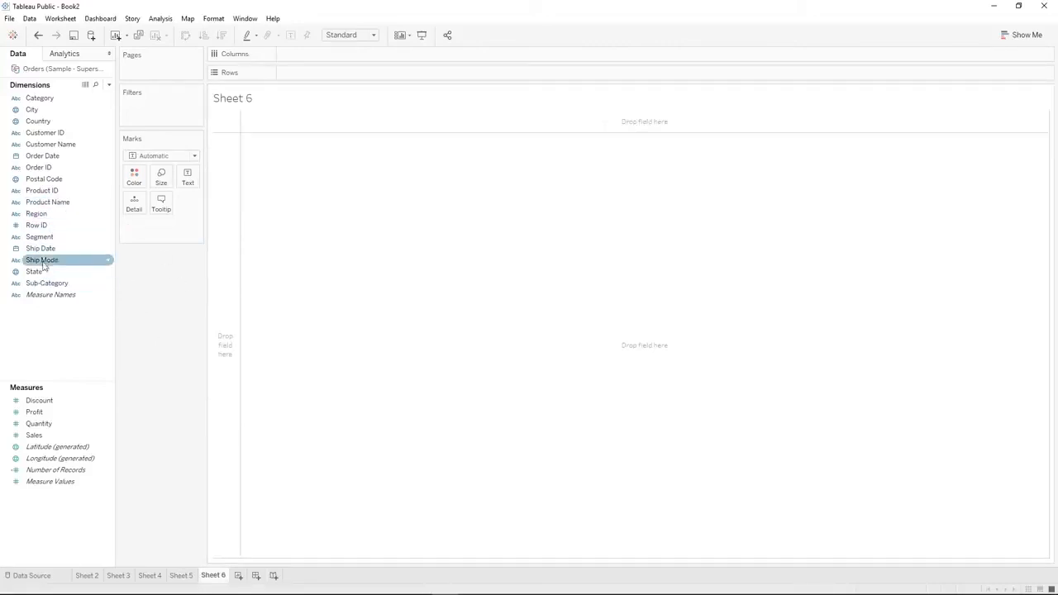
drag(47, 283, 316, 55)
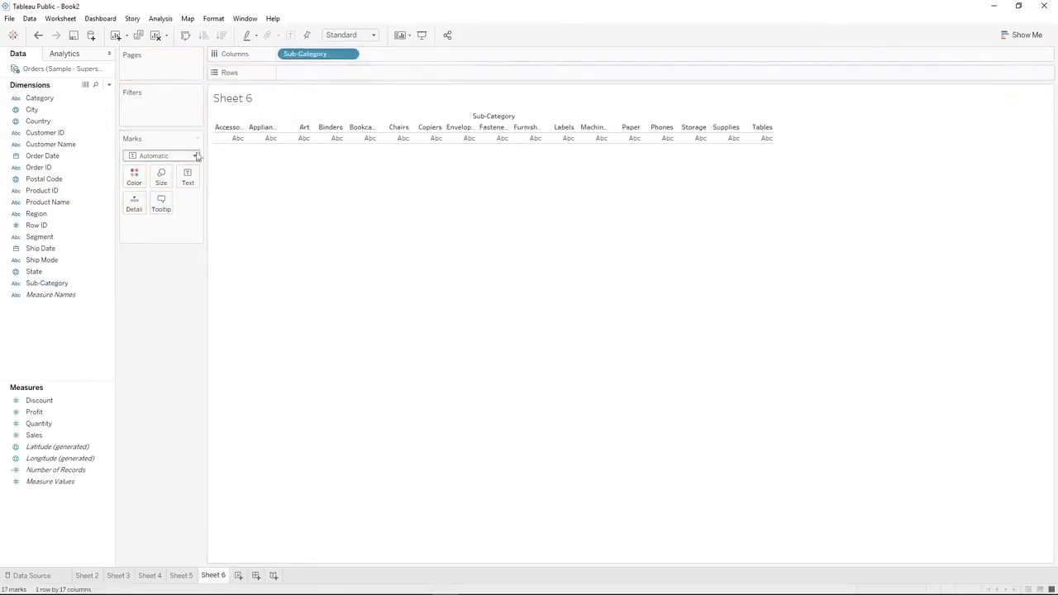
drag(34, 412, 327, 79)
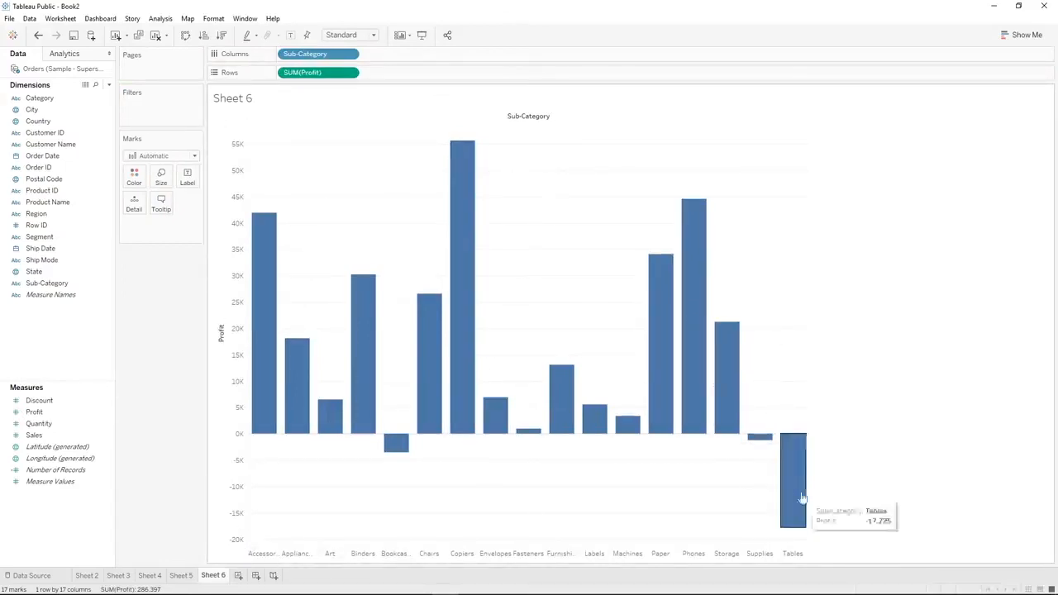
Color the bars by Profit using the Red-Blue Diverging palette
click(35, 413)
drag(38, 418, 134, 176)
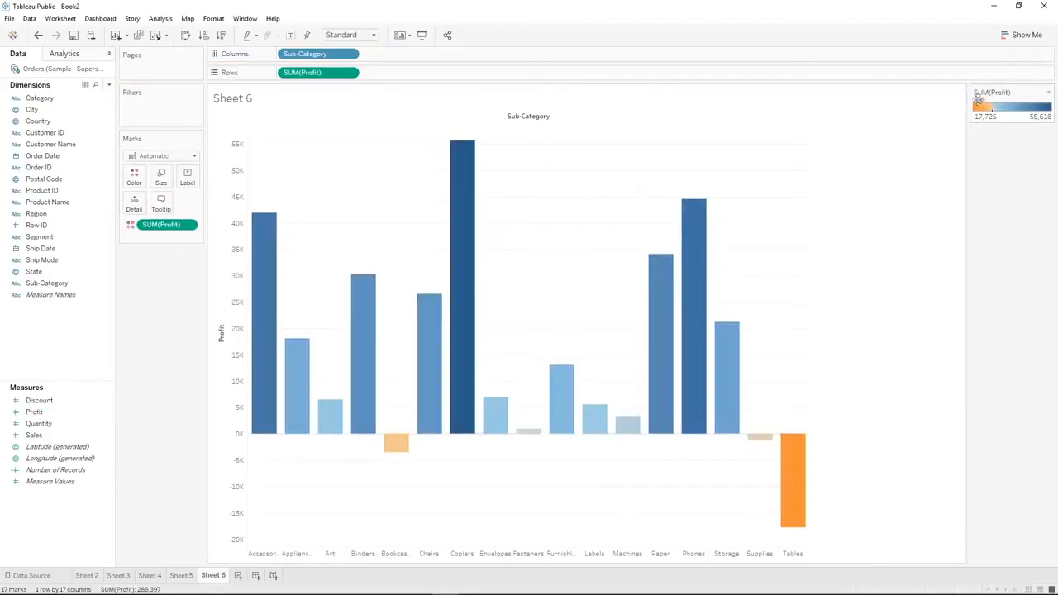
click(134, 177)
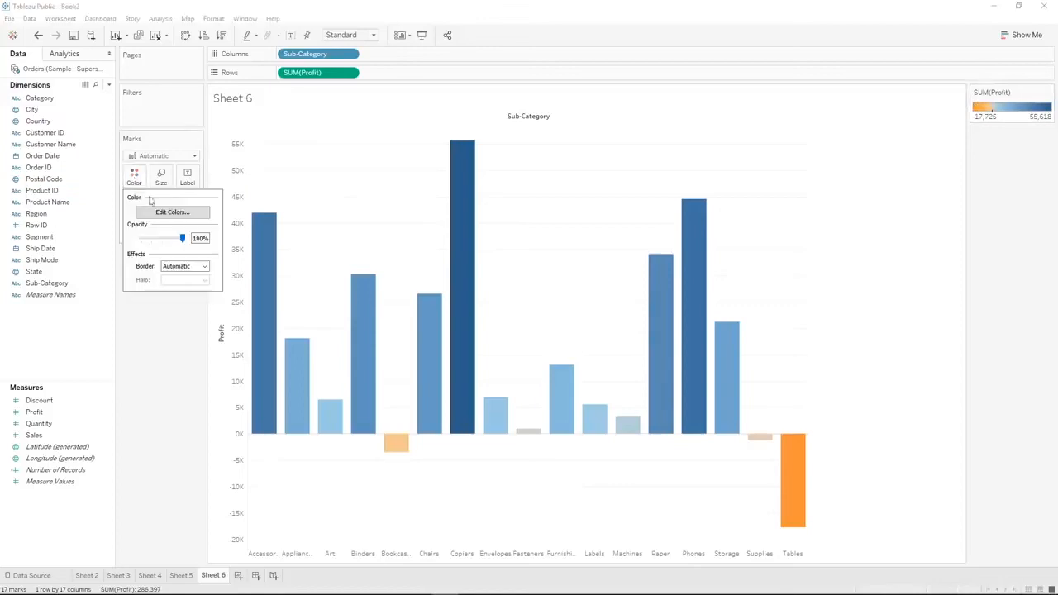
click(157, 212)
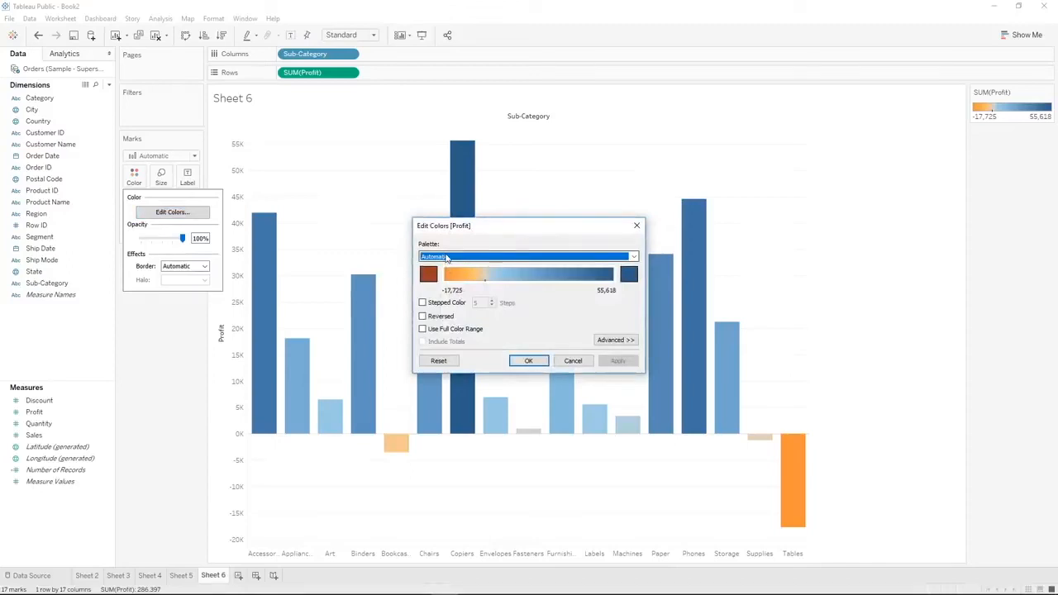
click(445, 257)
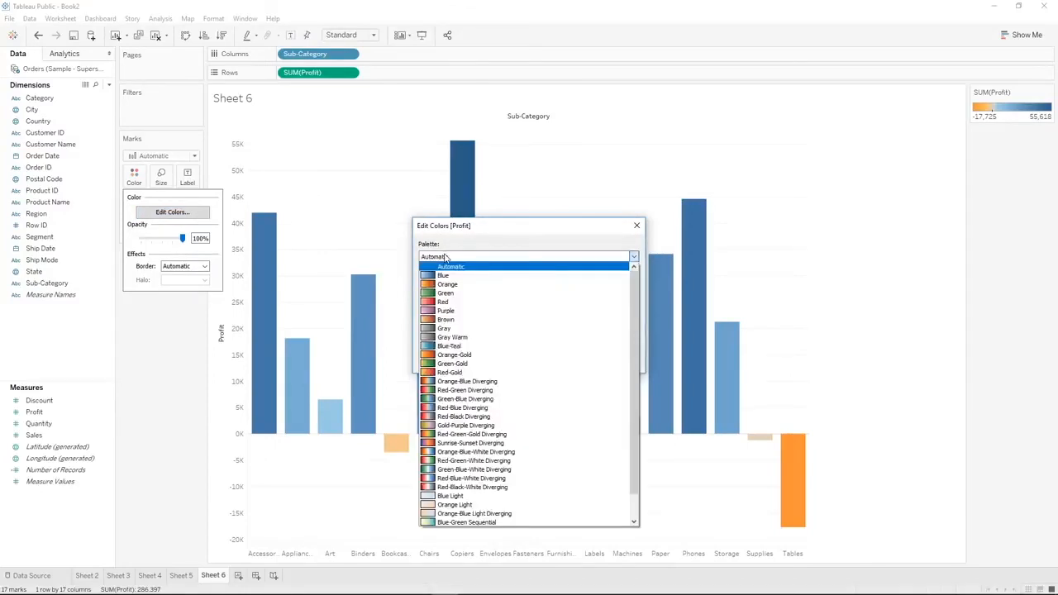
click(486, 409)
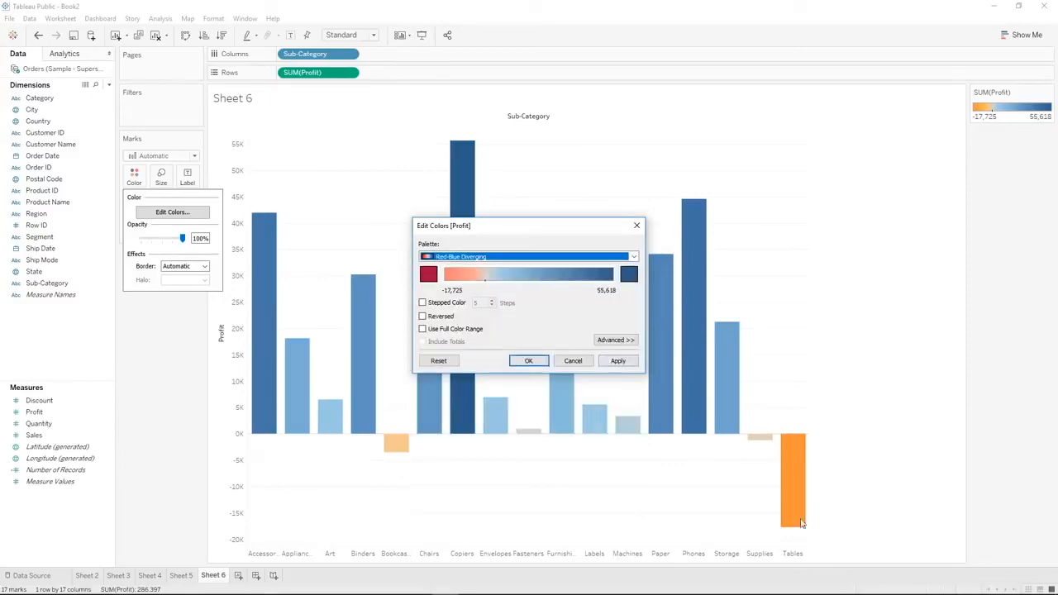
click(619, 361)
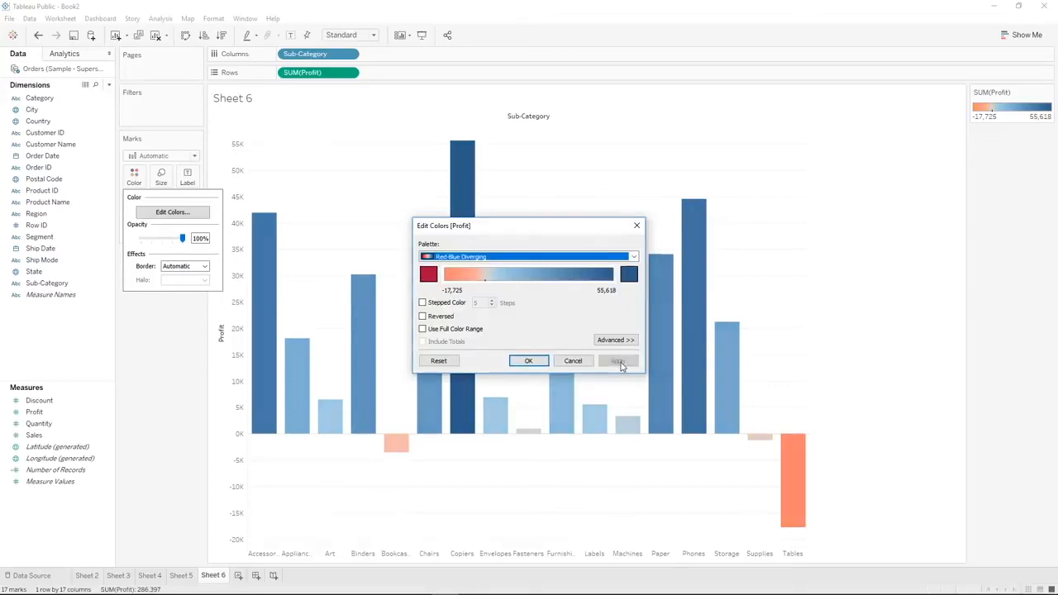
click(528, 362)
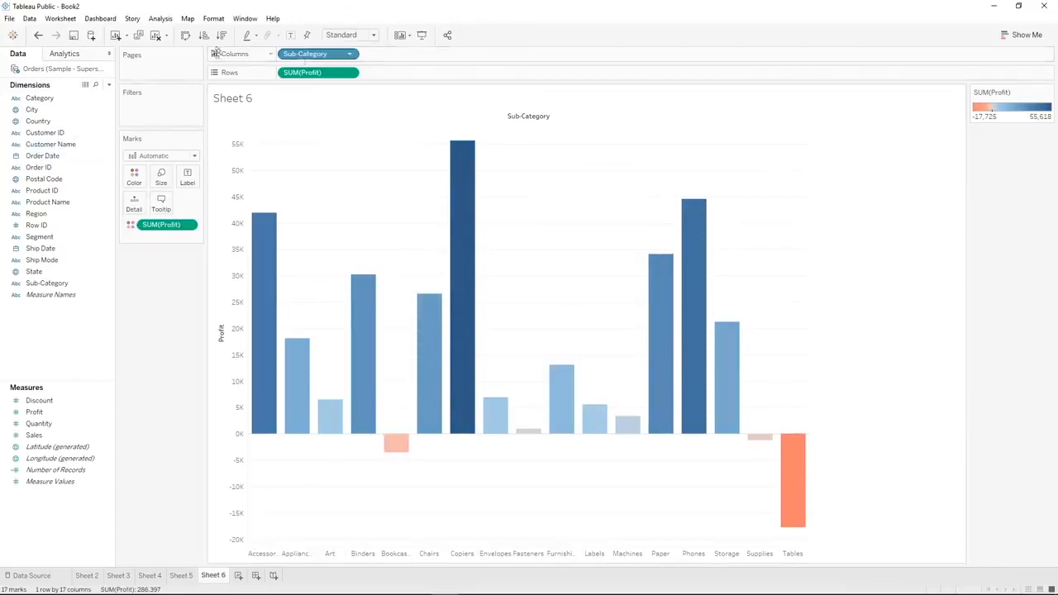
Replace Sub-Category on columns with Category, and add Sub-Category after it to group the profit bars by category
mouse_move(45, 92)
mouse_down()
mouse_move(256, 74)
mouse_move(87, 84)
mouse_move(29, 100)
mouse_up()
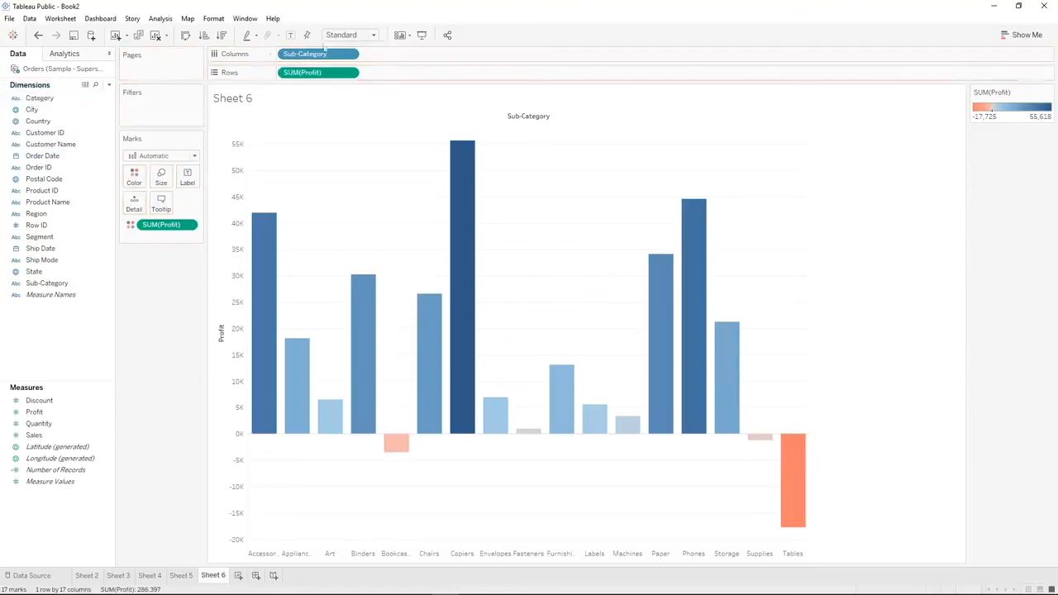
drag(304, 53, 166, 337)
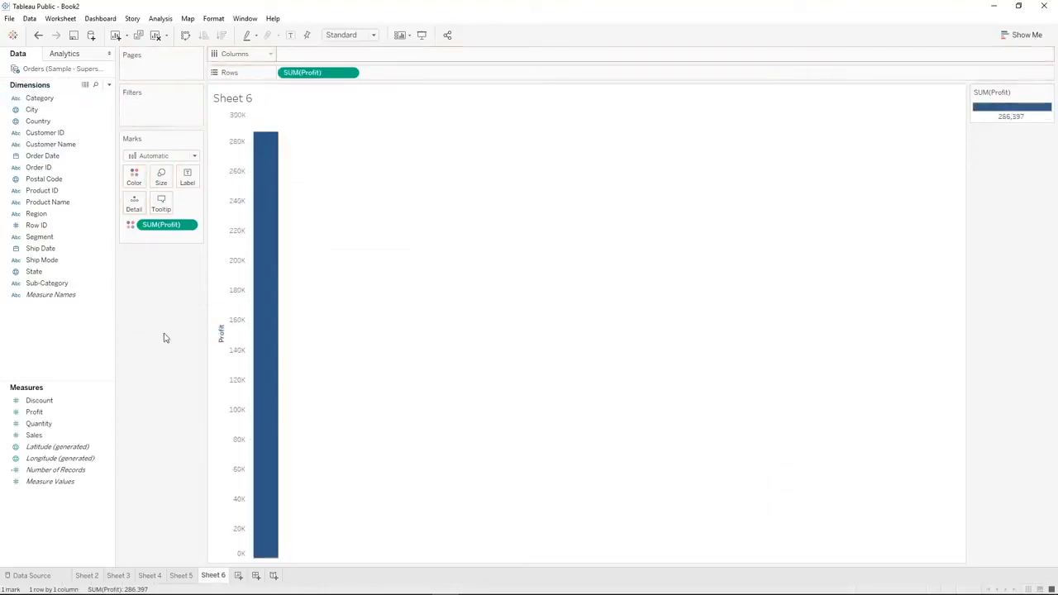
drag(61, 99, 310, 57)
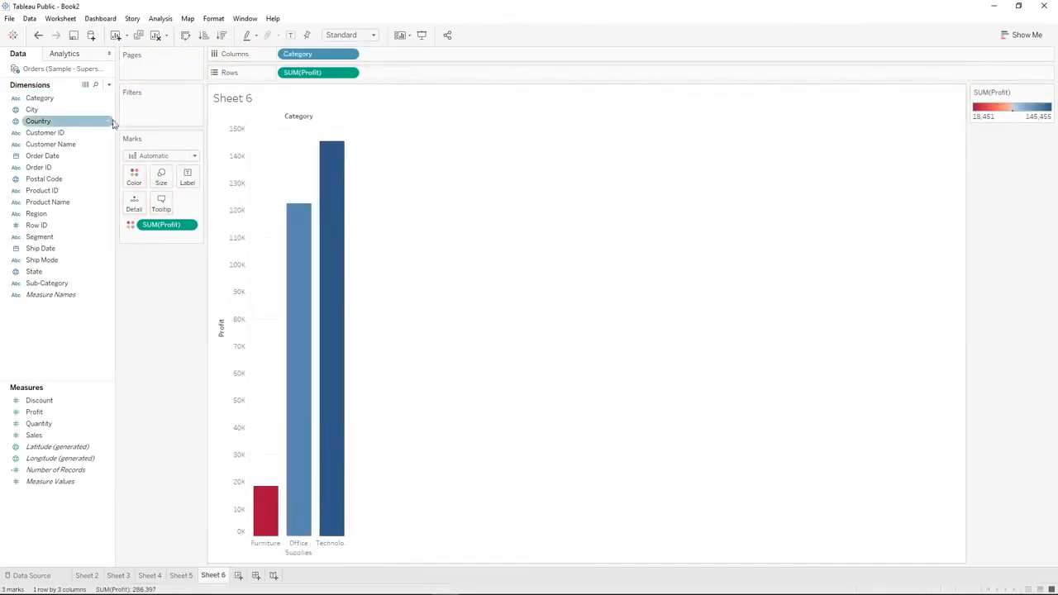
click(43, 282)
drag(43, 282, 394, 74)
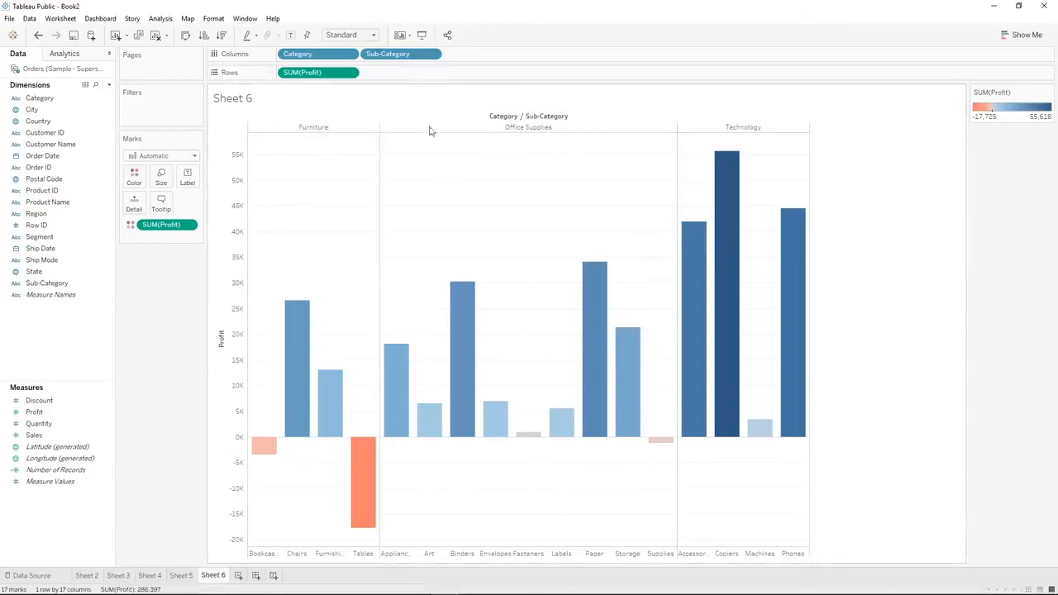
Move Sub-Category ahead of Category on columns, and restore the order with Category first
mouse_move(297, 487)
drag(386, 61, 283, 62)
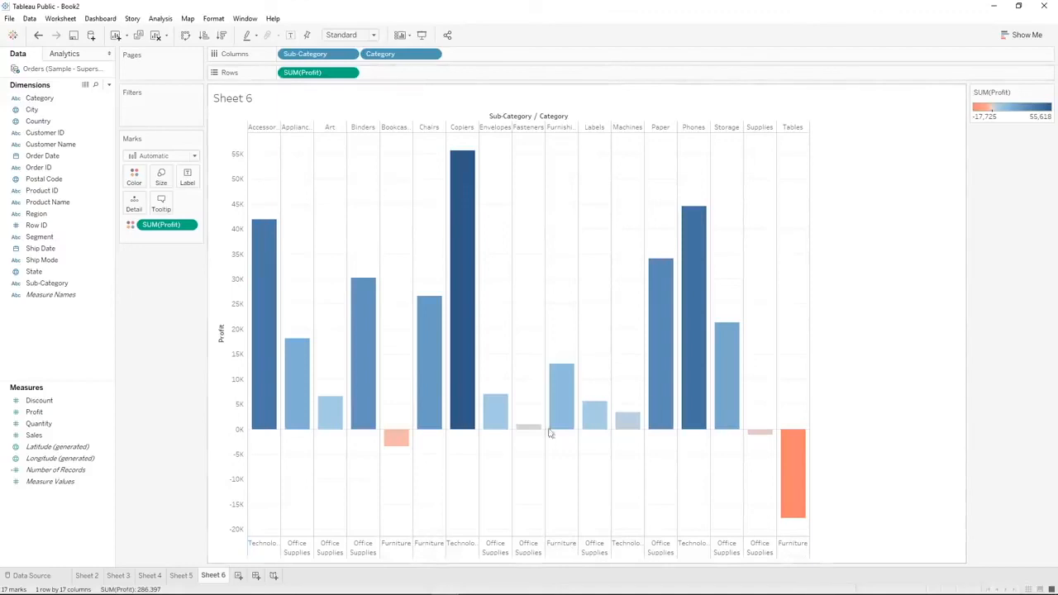
drag(338, 53, 285, 54)
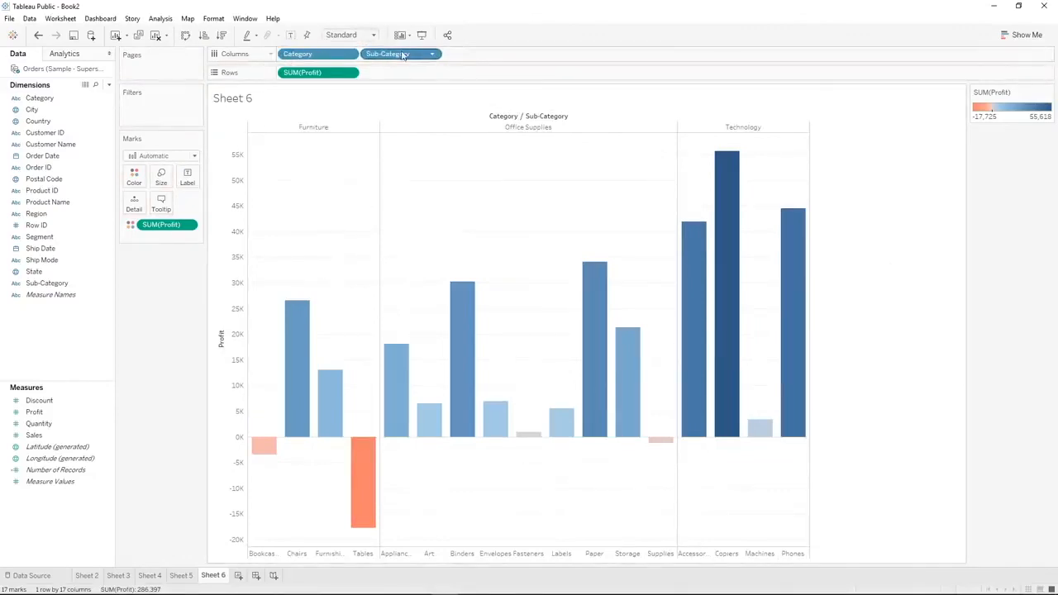
Sort the sub-categories in descending order by Profit within each category
click(222, 35)
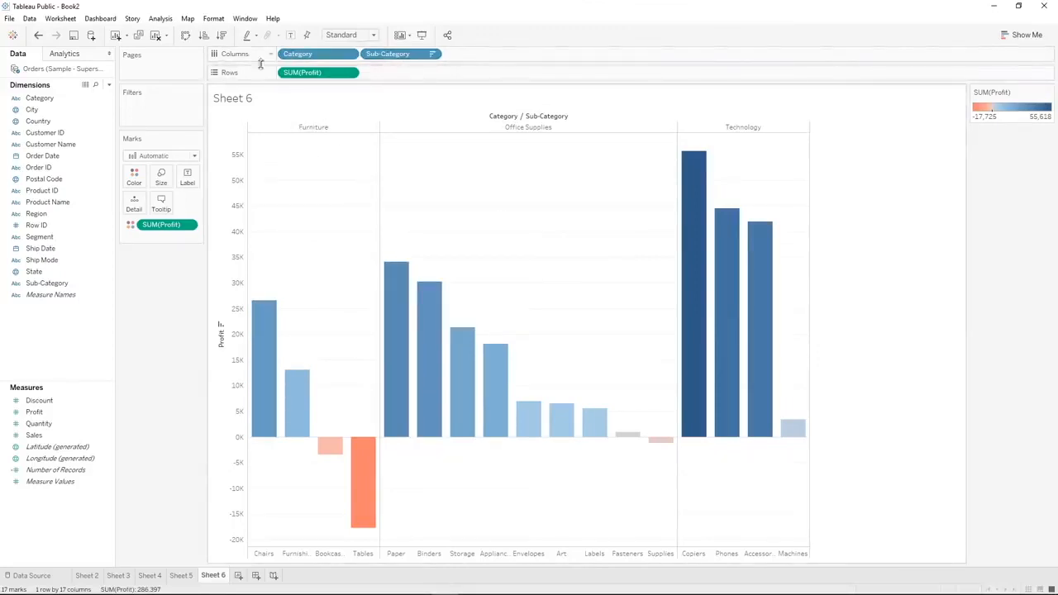
mouse_move(353, 473)
mouse_move(807, 433)
Rotate the sub-category labels below the bars to vertical, and clear the Copiers selection
right_click(697, 556)
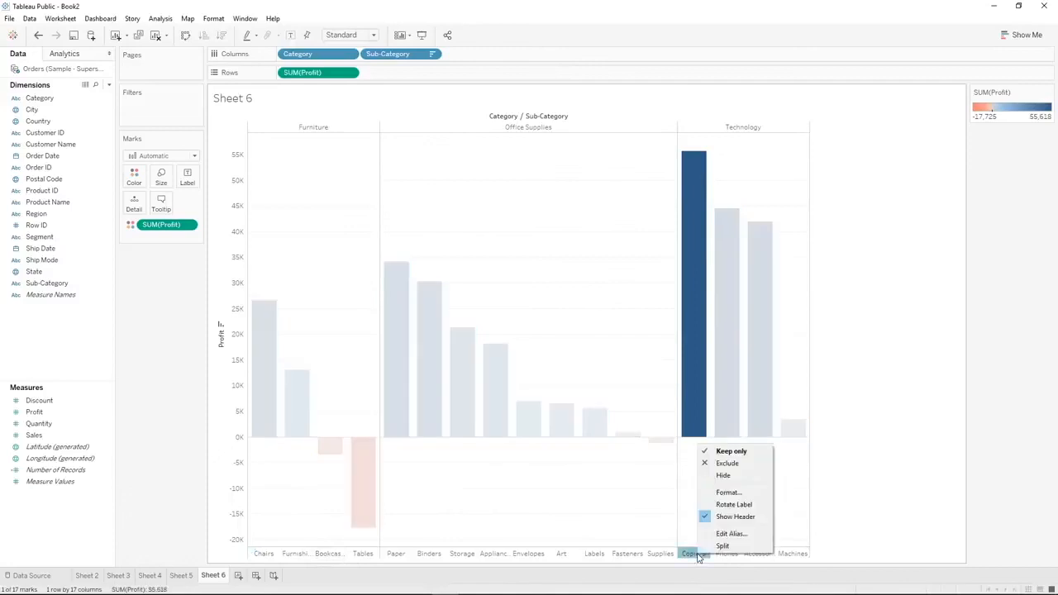
click(733, 505)
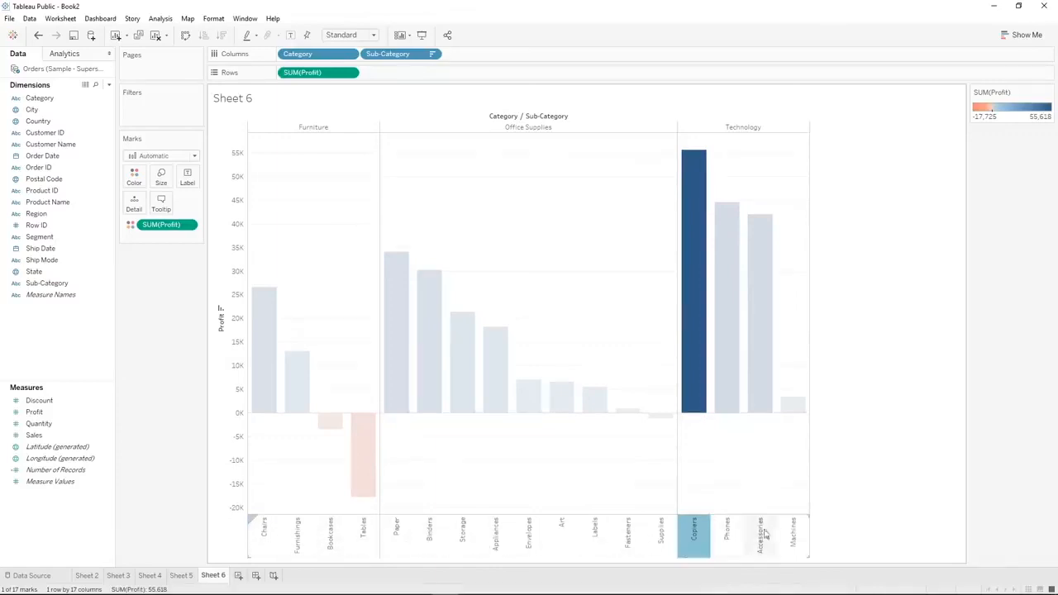
click(829, 526)
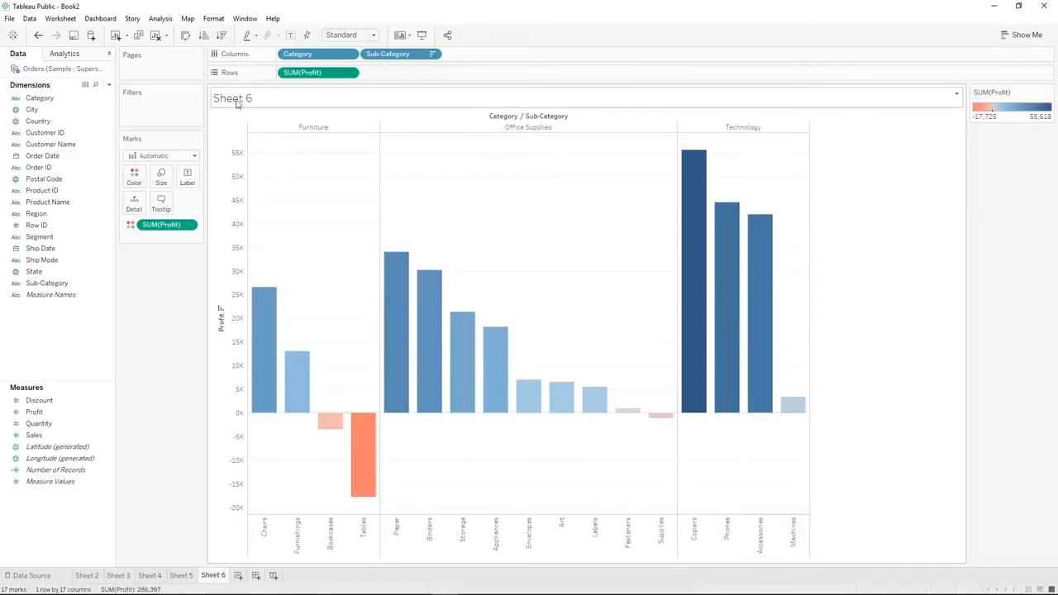
Rename the Sheet 6 worksheet as Profit by Sub-Category
right_click(212, 577)
click(244, 454)
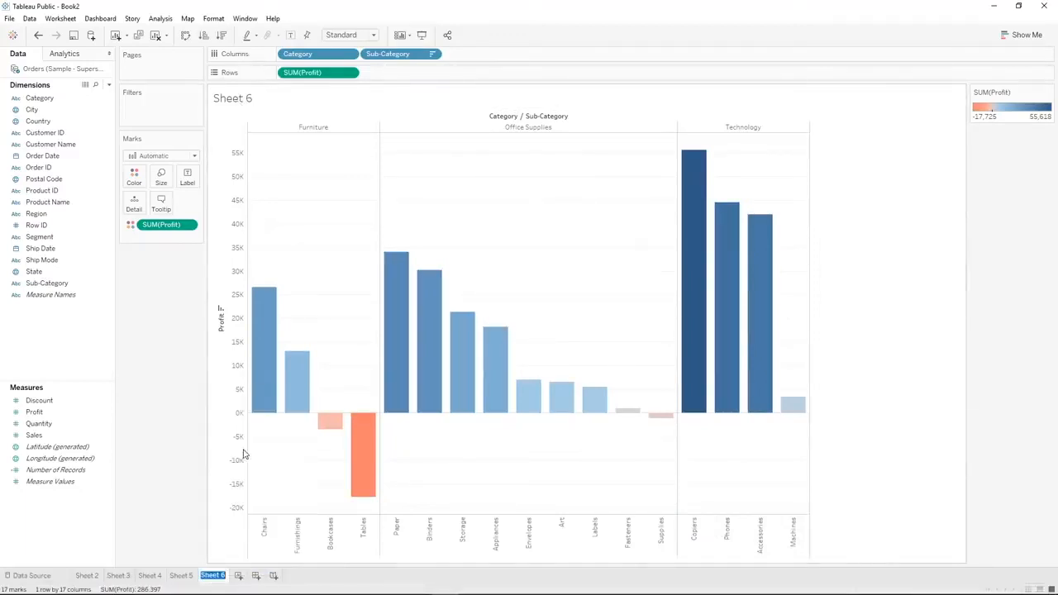
text(Profit by Sub)
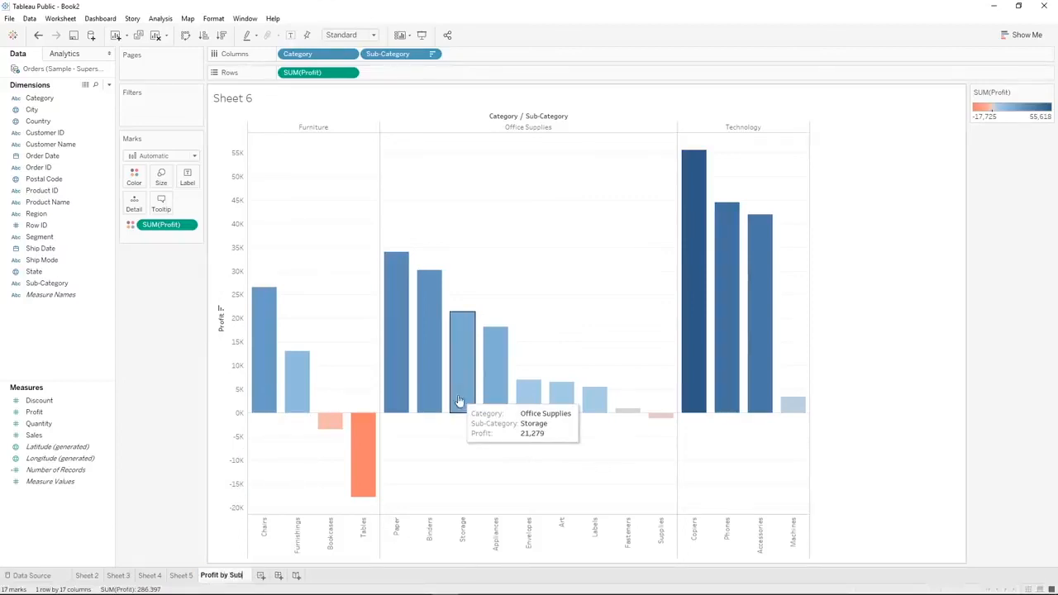
text(-Category)
key(Return)
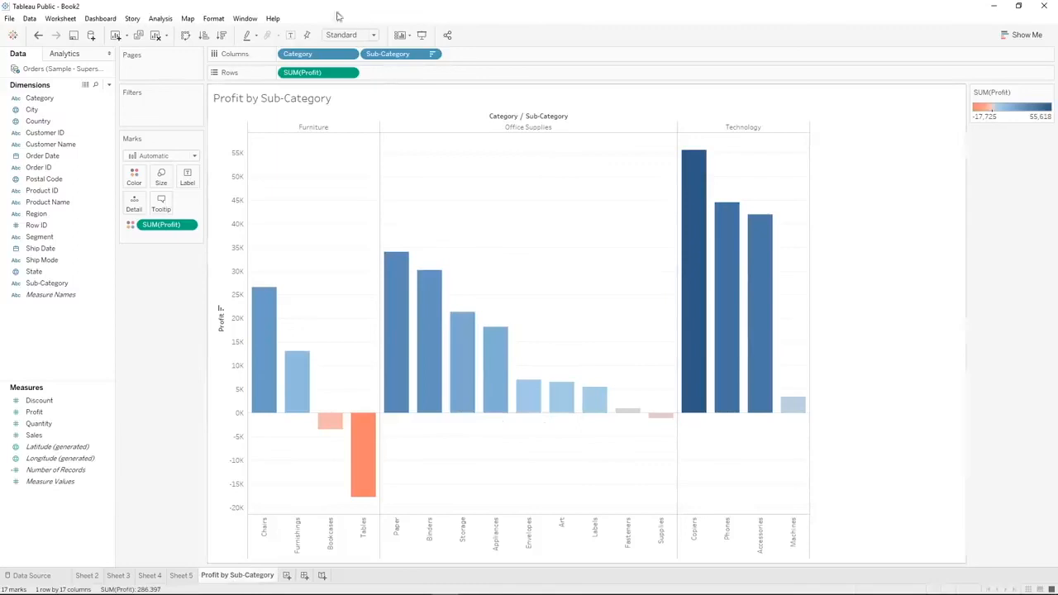
Format the Profit axis numbers as Currency (Custom) with display units in Thousands (K) and zero decimal places
mouse_move(699, 283)
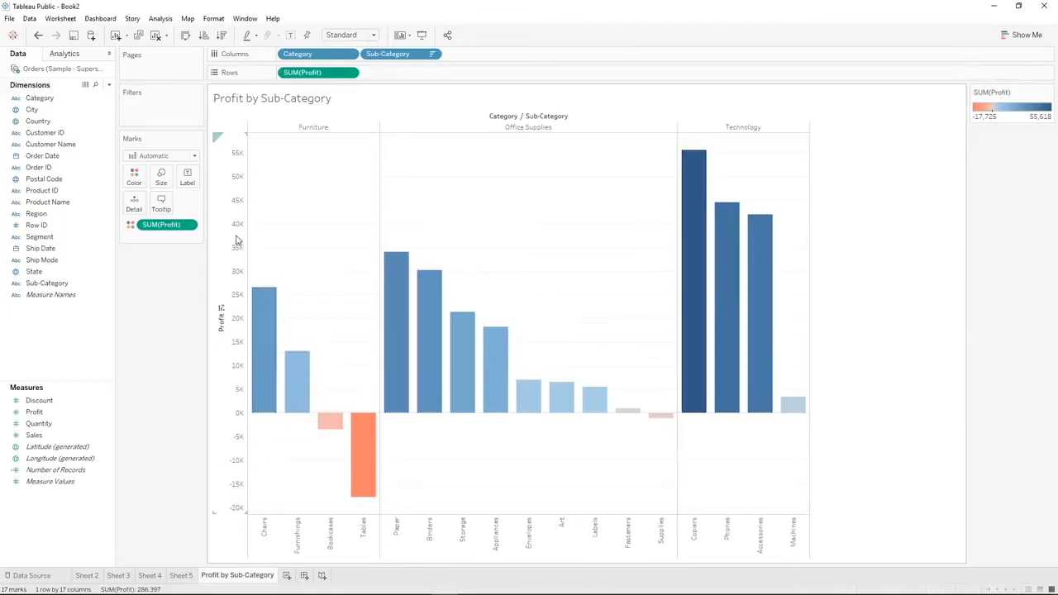
right_click(314, 74)
click(341, 117)
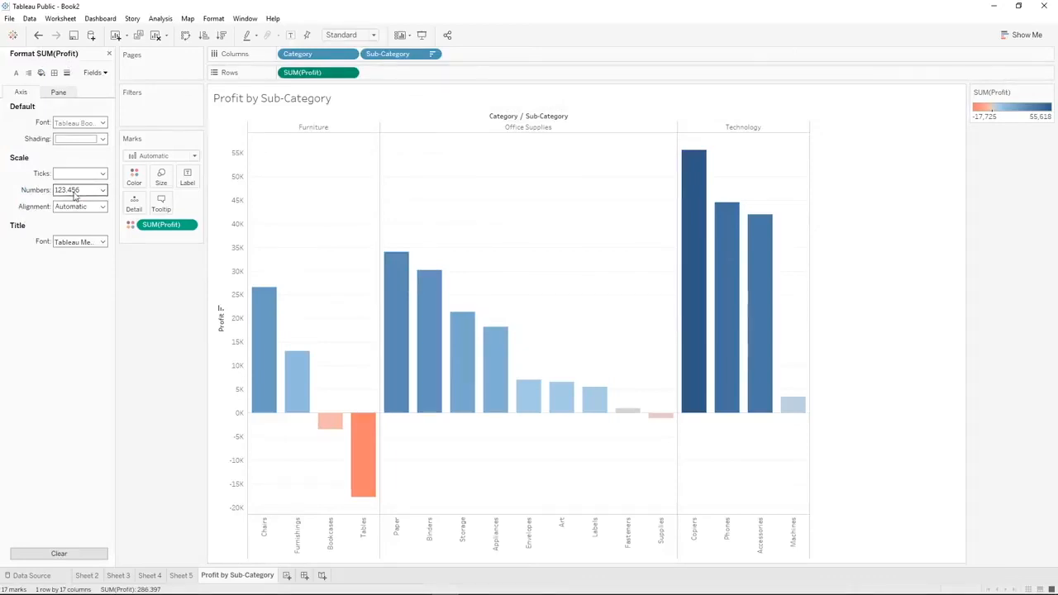
click(74, 193)
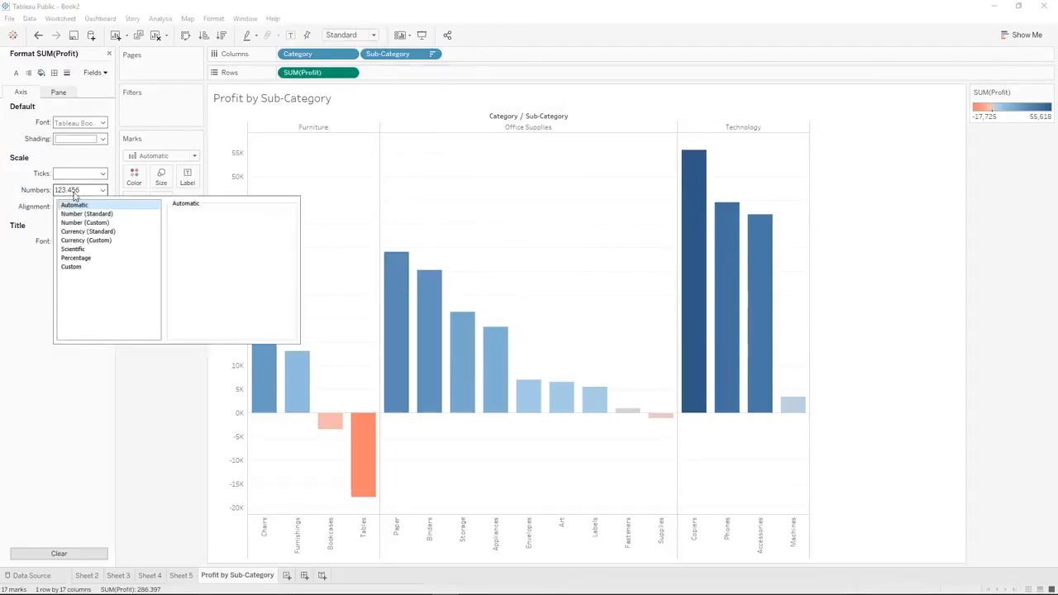
click(85, 239)
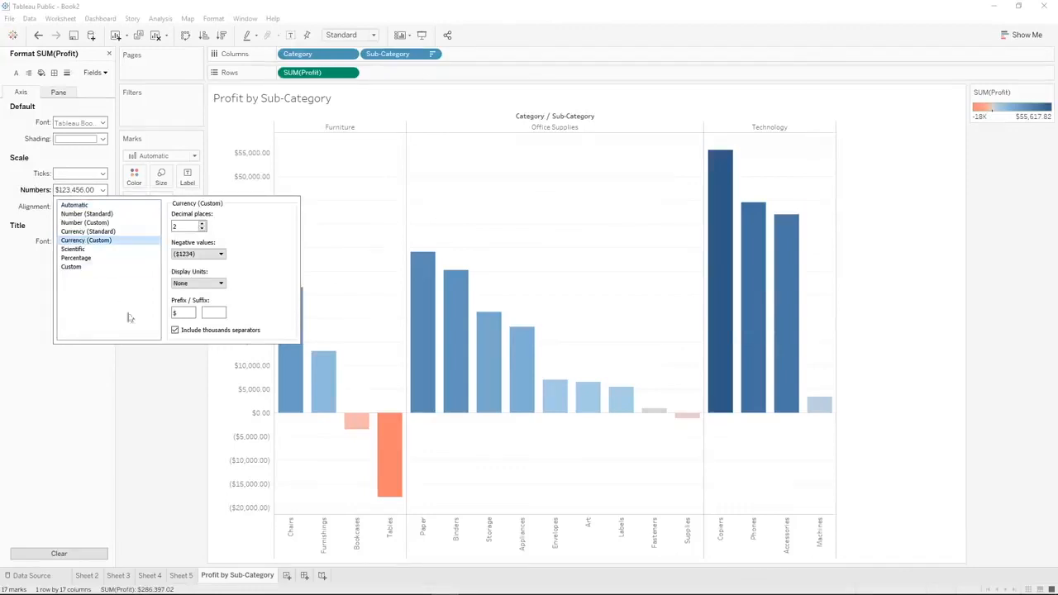
click(199, 285)
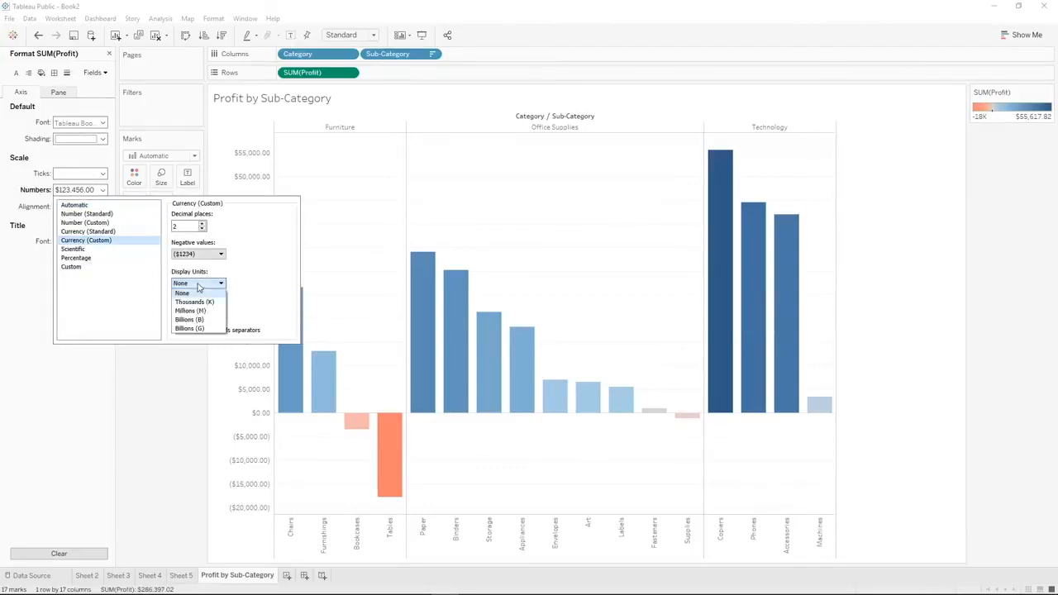
click(201, 302)
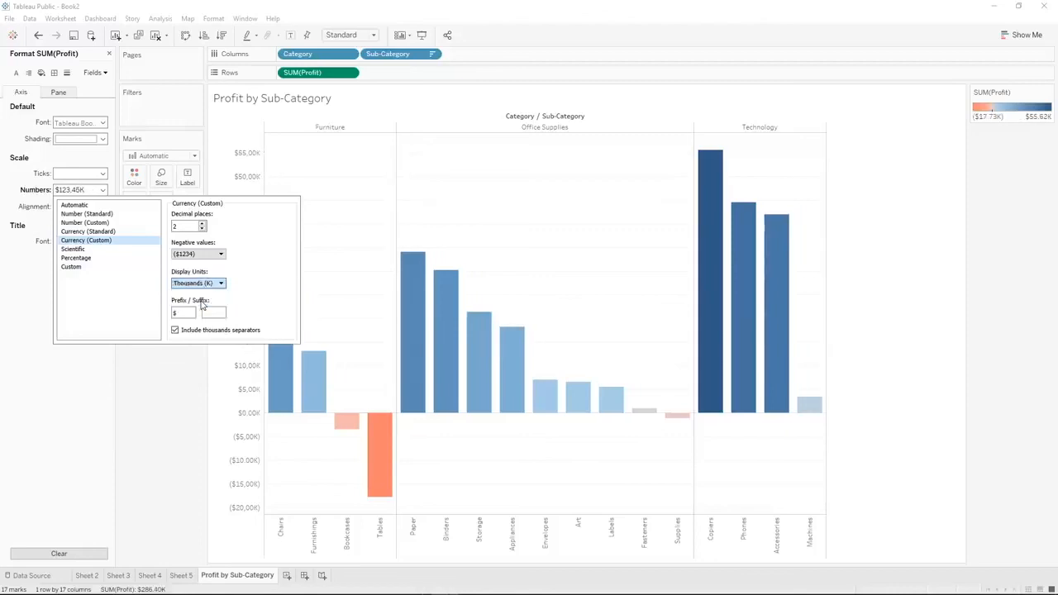
click(202, 229)
click(201, 229)
click(188, 368)
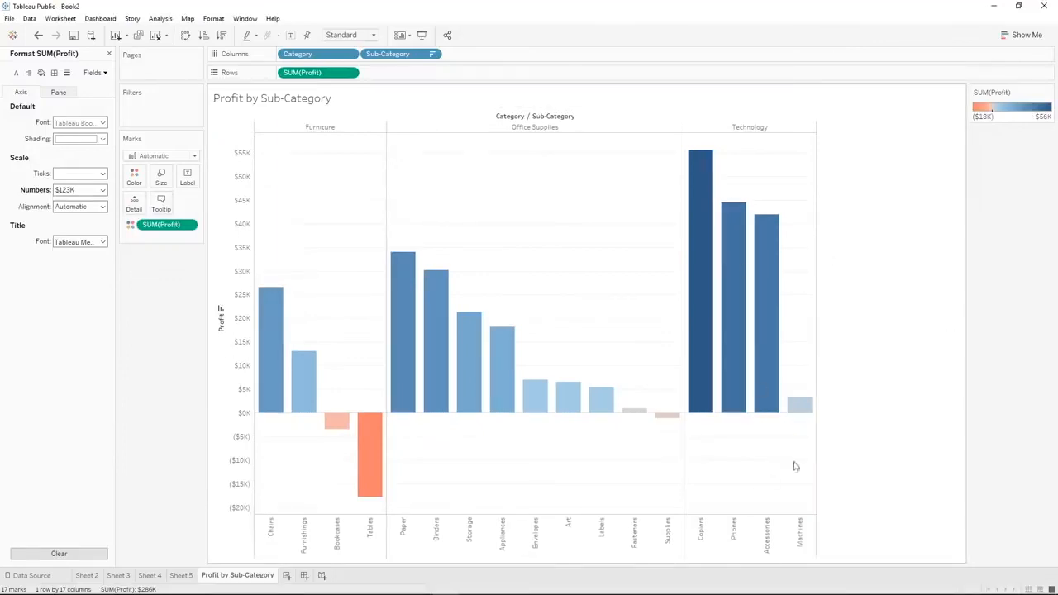
Hide the field labels for columns above the chart, and close the Profit formatting options
right_click(535, 121)
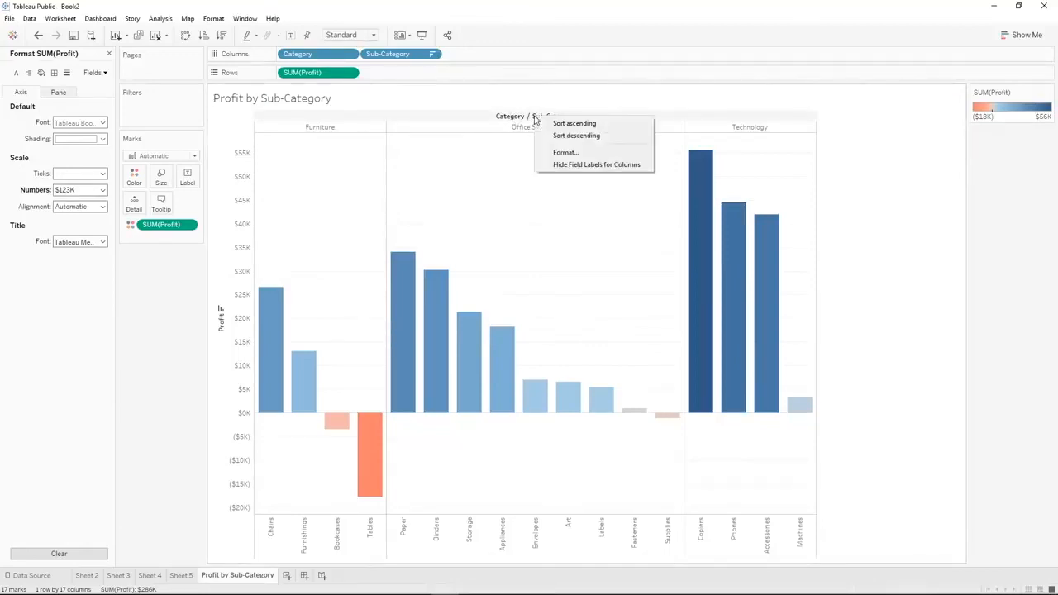
click(556, 166)
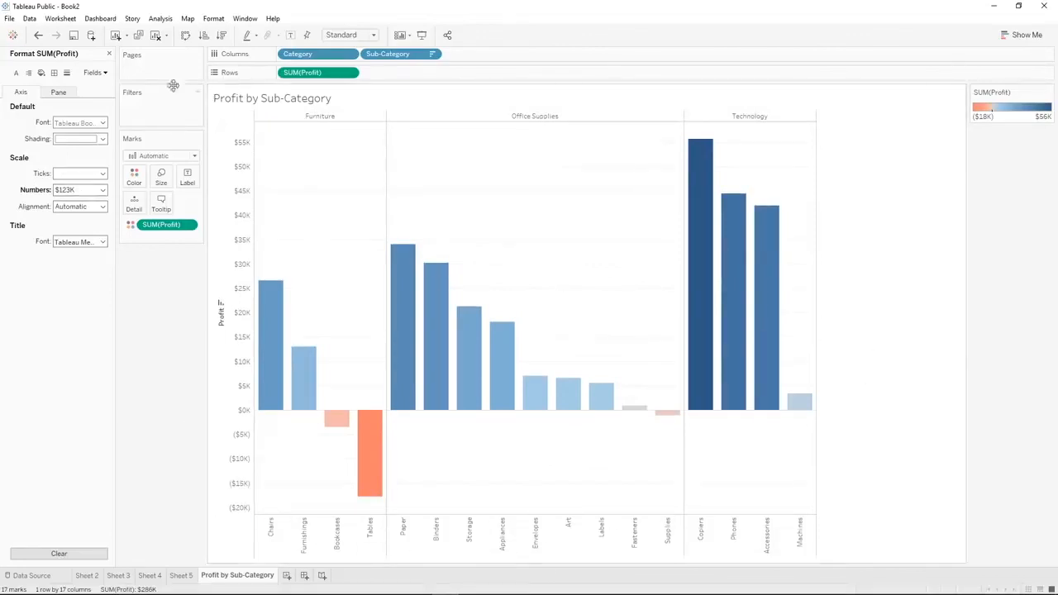
click(110, 53)
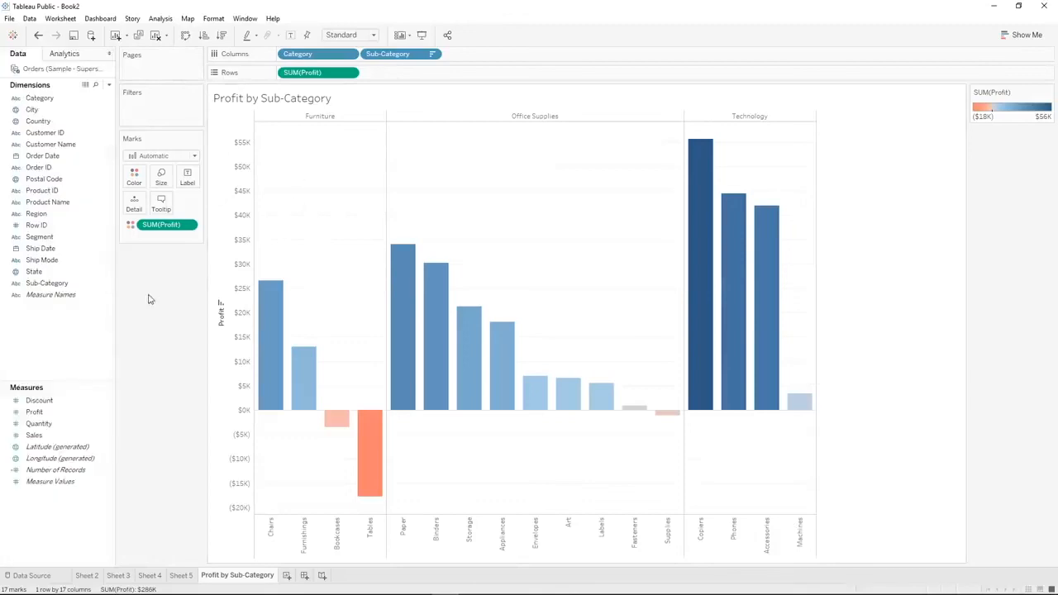